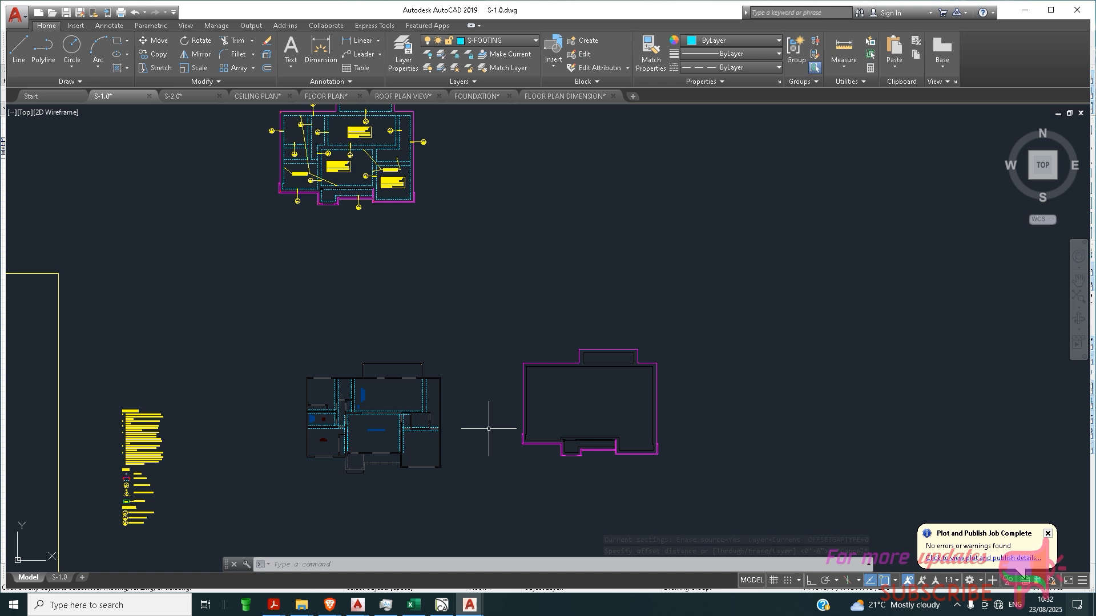
Quick Select the objects on layer S-FOOTING within the whole floor plan copy and erase them.
{"action": "scroll", "coordinate": [399, 436], "scroll_direction": "up", "scroll_amount": 6}
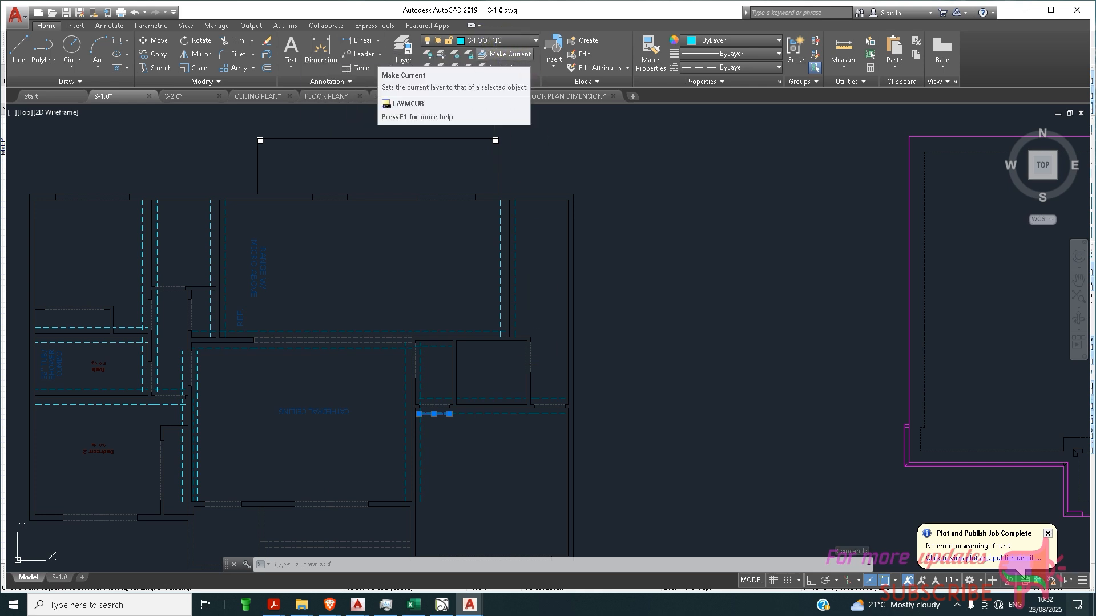
{"action": "scroll", "coordinate": [520, 365], "scroll_direction": "down", "scroll_amount": 4}
{"action": "left_click", "coordinate": [271, 234]}
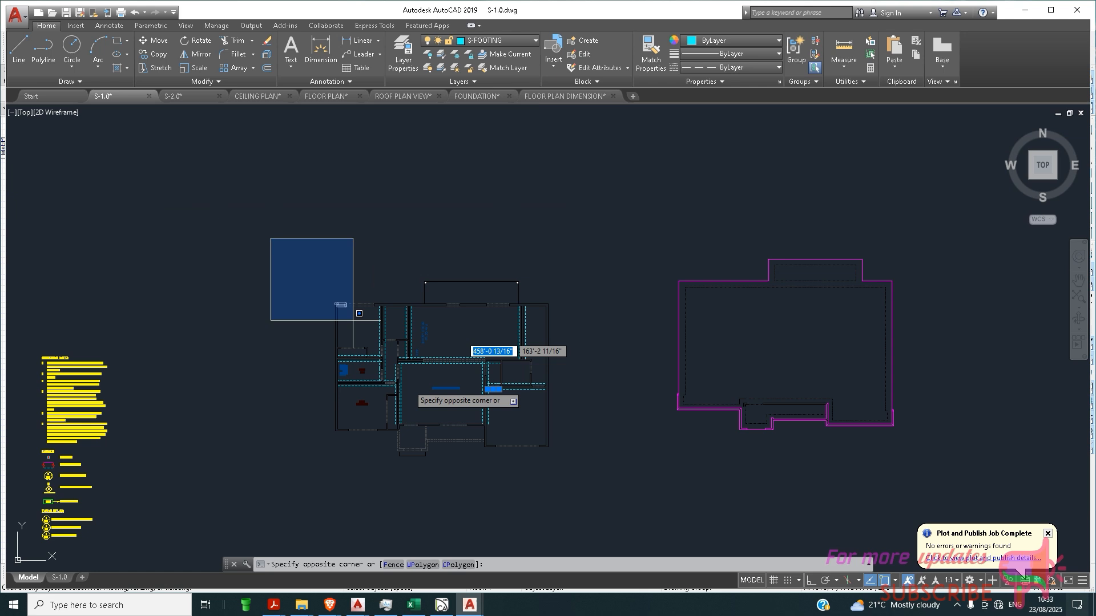
{"action": "left_click", "coordinate": [571, 490]}
{"action": "right_click", "coordinate": [615, 365]}
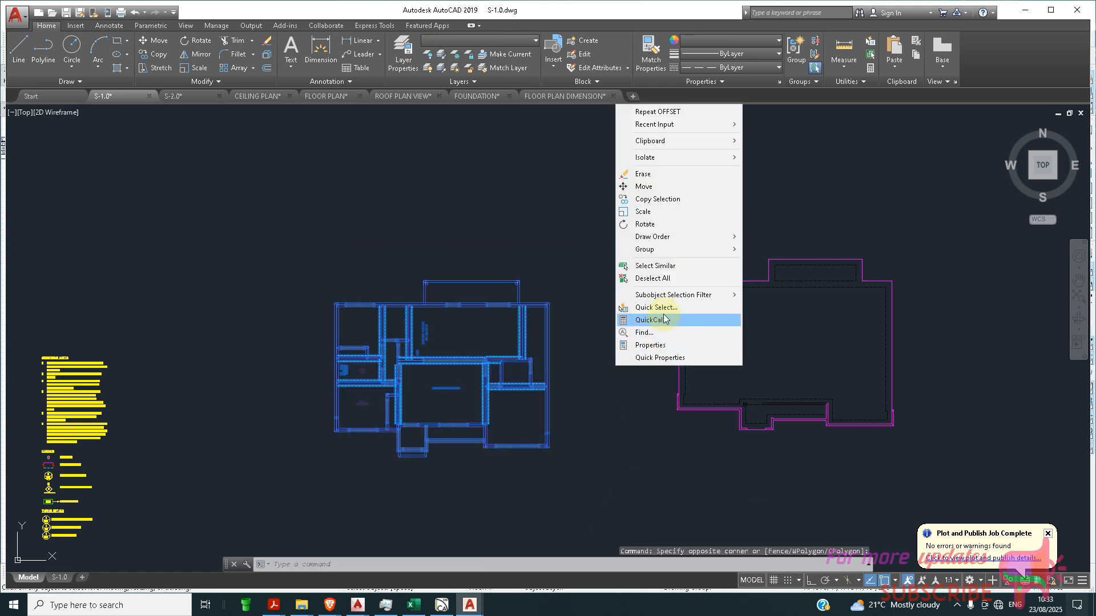
{"action": "mouse_move", "coordinate": [661, 301]}
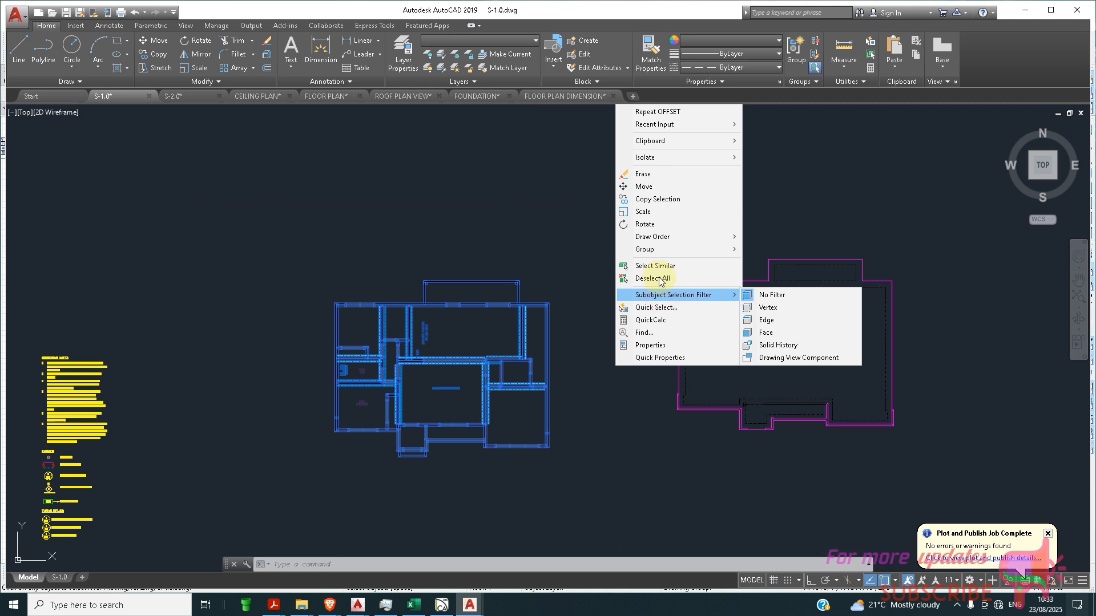
{"action": "left_click", "coordinate": [656, 308]}
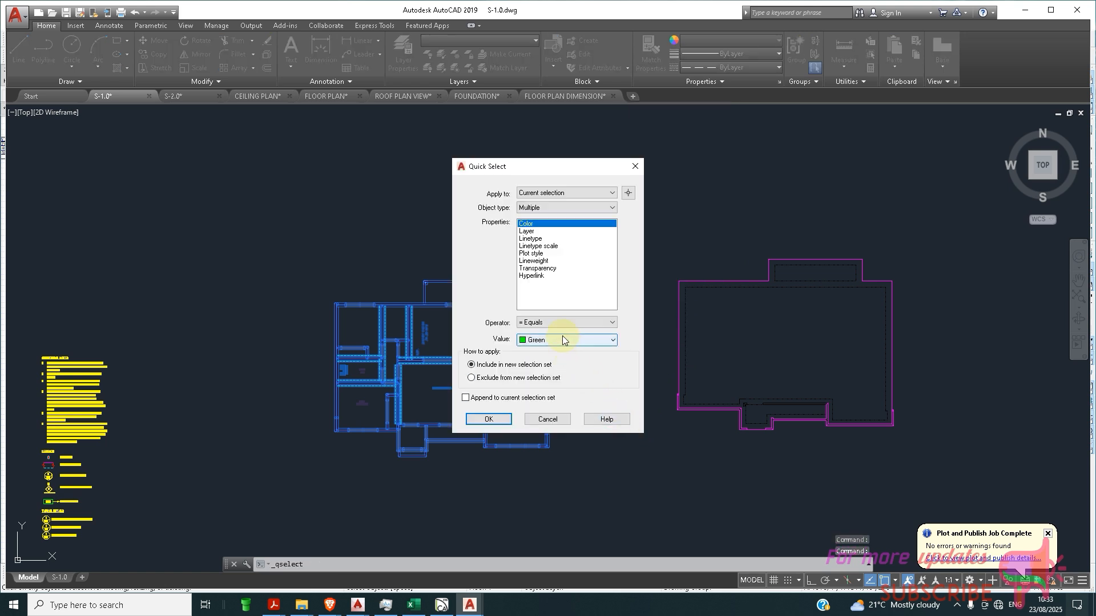
{"action": "left_click", "coordinate": [528, 231]}
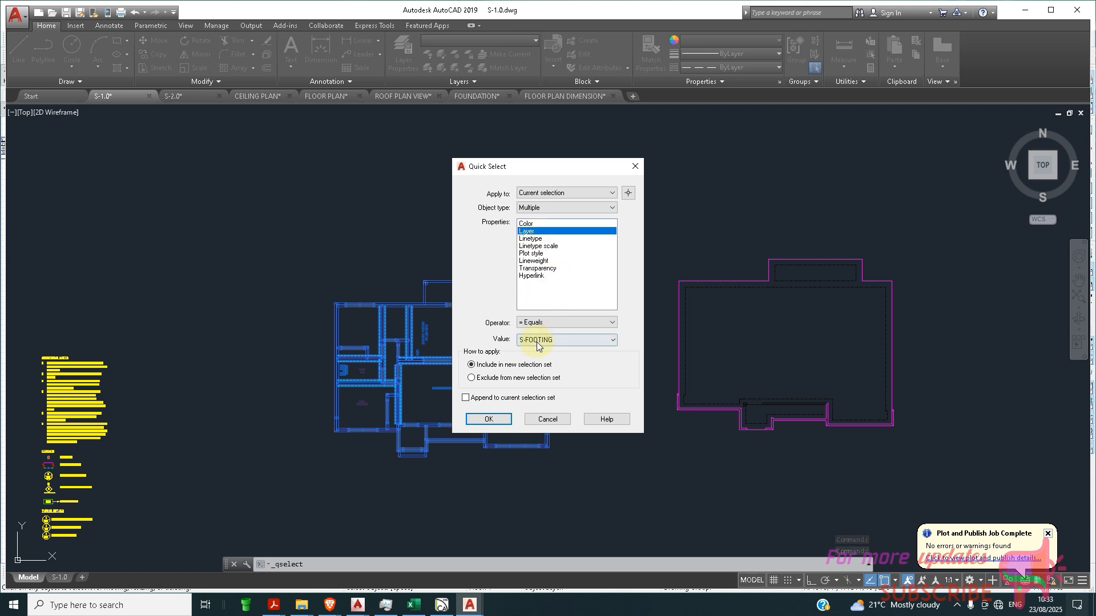
{"action": "left_click", "coordinate": [498, 423]}
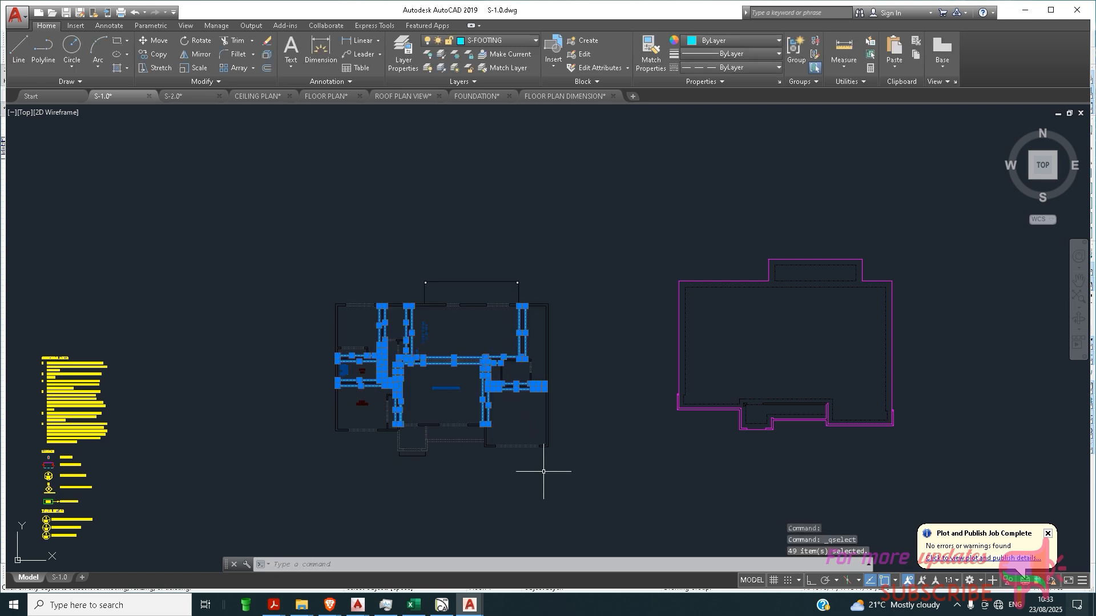
{"action": "key", "text": "Delete"}
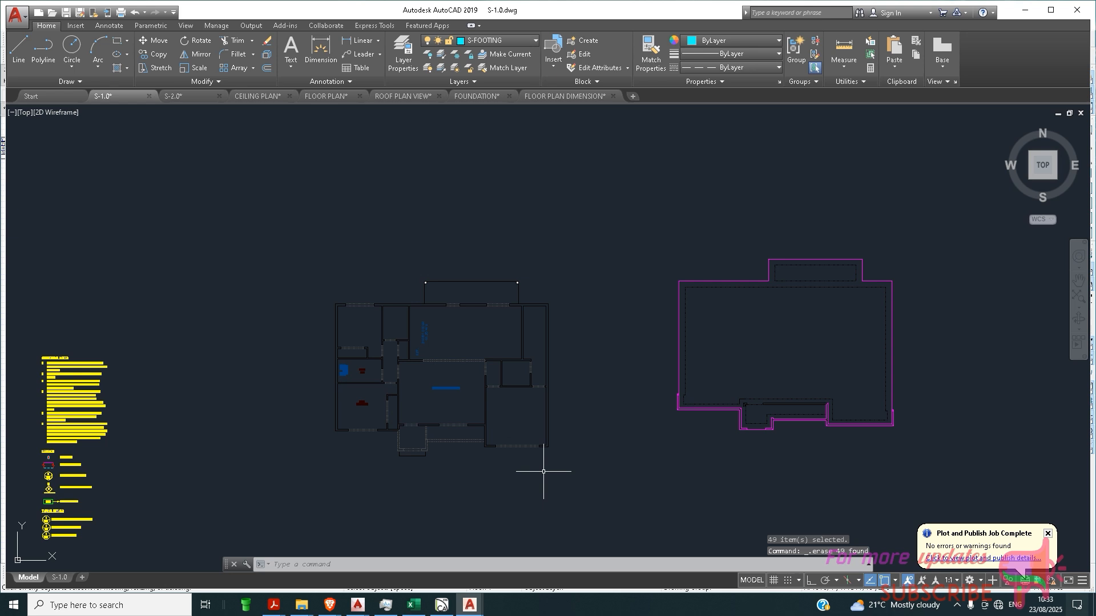
Check the layer of the dashed inner footing line along the foundation outline's left side and clear the selection.
{"action": "scroll", "coordinate": [742, 402], "scroll_direction": "up", "scroll_amount": 2}
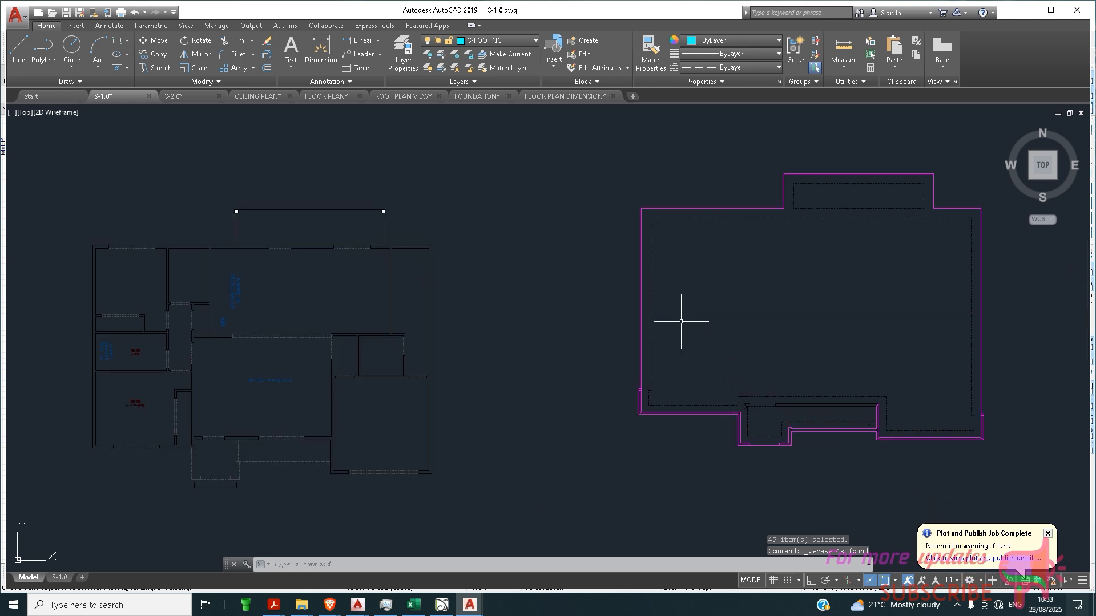
{"action": "left_click", "coordinate": [669, 301]}
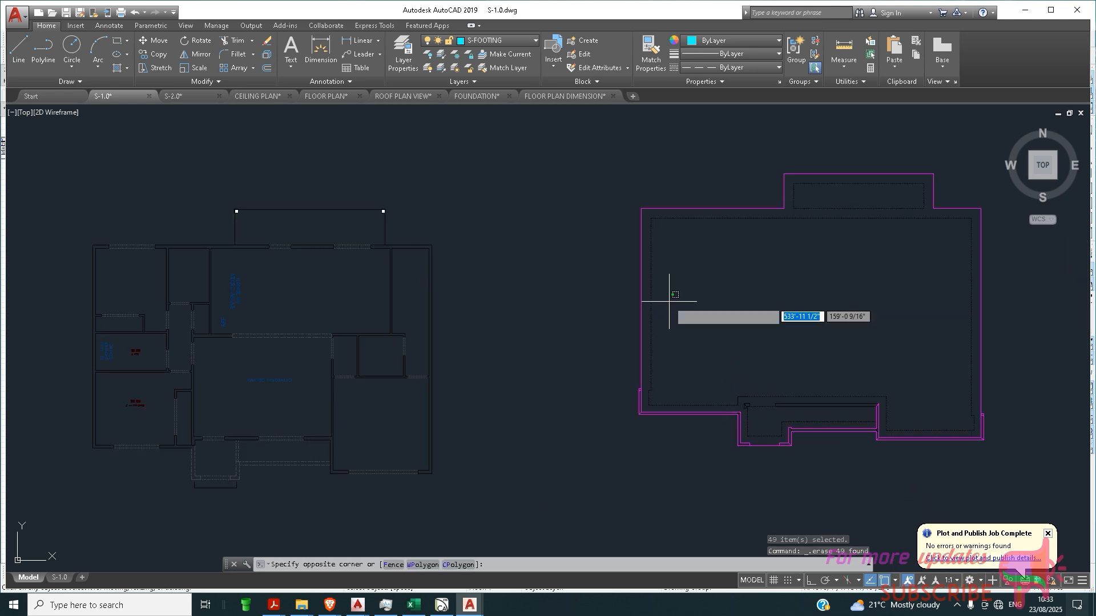
{"action": "left_click", "coordinate": [646, 365]}
{"action": "scroll", "coordinate": [702, 285], "scroll_direction": "down", "scroll_amount": 2}
{"action": "scroll", "coordinate": [606, 238], "scroll_direction": "up", "scroll_amount": 5}
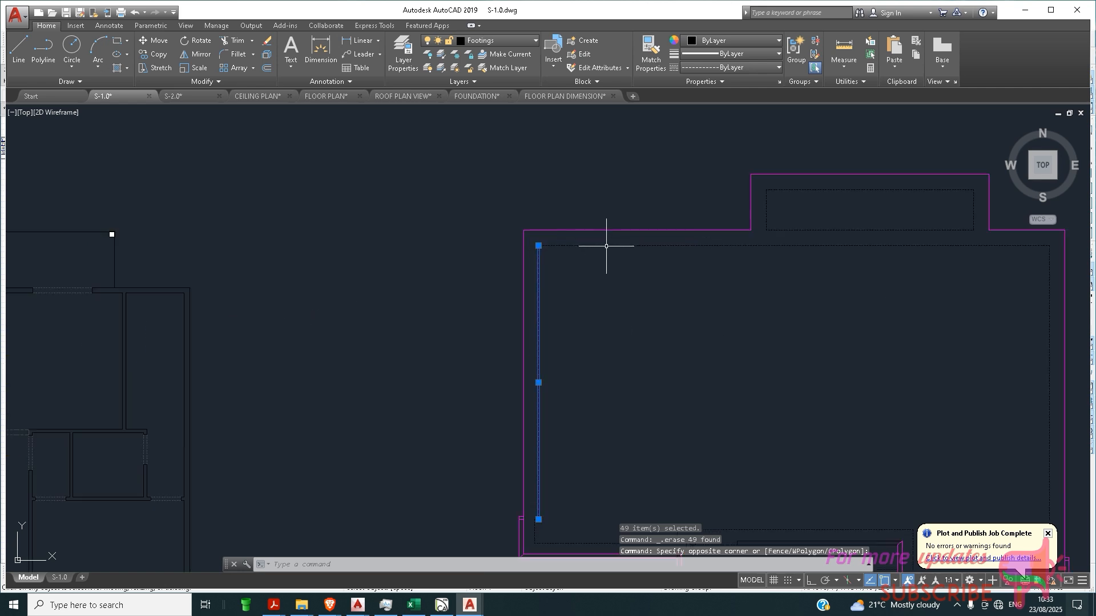
{"action": "scroll", "coordinate": [465, 209], "scroll_direction": "down", "scroll_amount": 4}
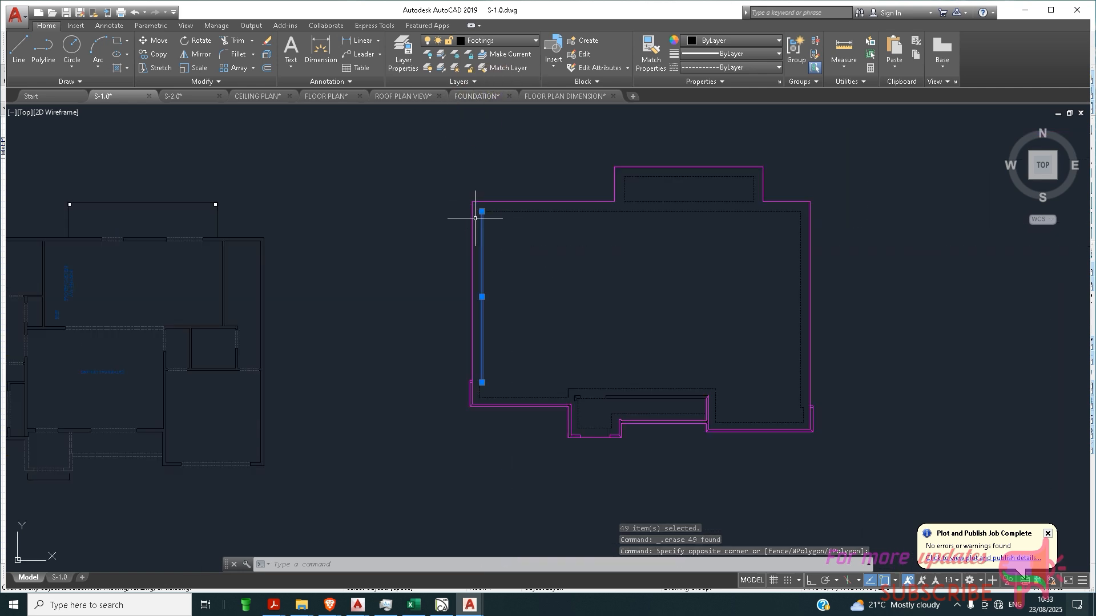
{"action": "key", "text": "Escape"}
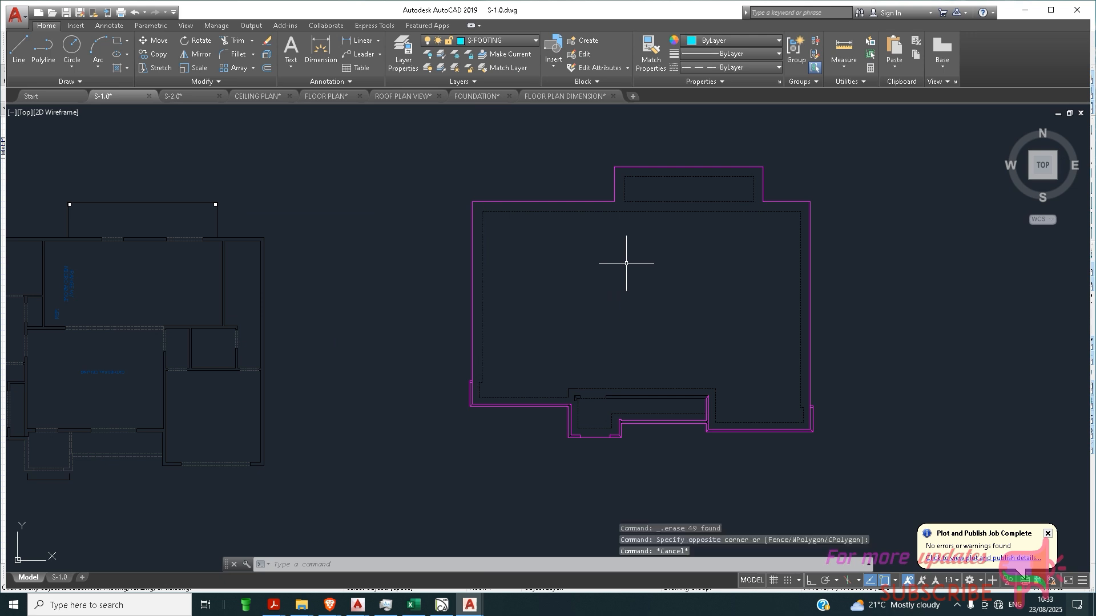
Examine the layer assignment of the dashed inner footing line below the foundation's upper edge and the available layers.
{"action": "scroll", "coordinate": [589, 206], "scroll_direction": "up", "scroll_amount": 2}
{"action": "left_click", "coordinate": [579, 206]}
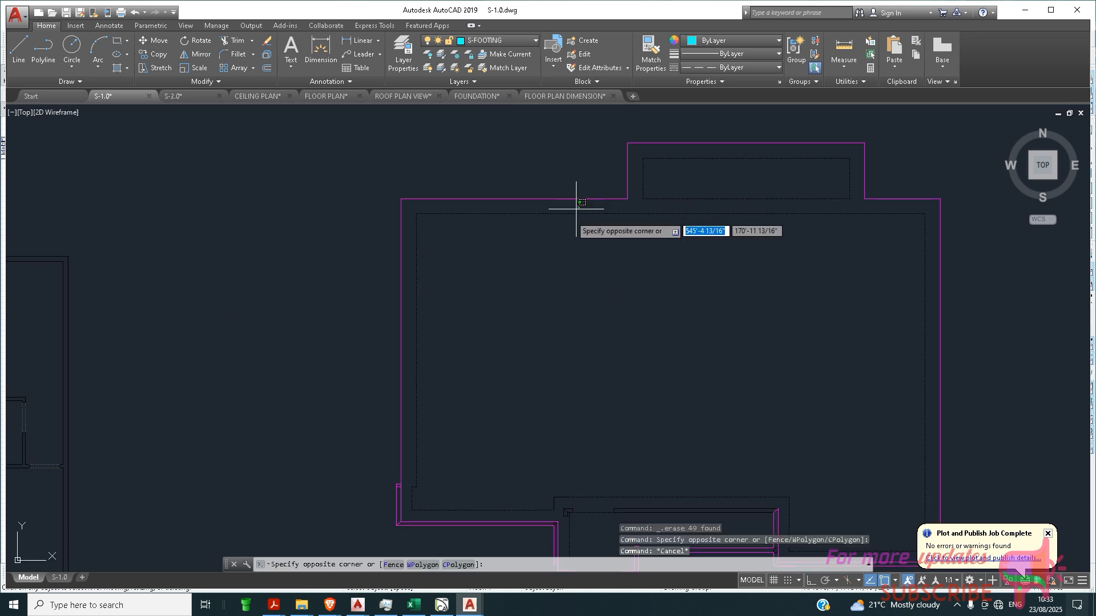
{"action": "left_click", "coordinate": [549, 245]}
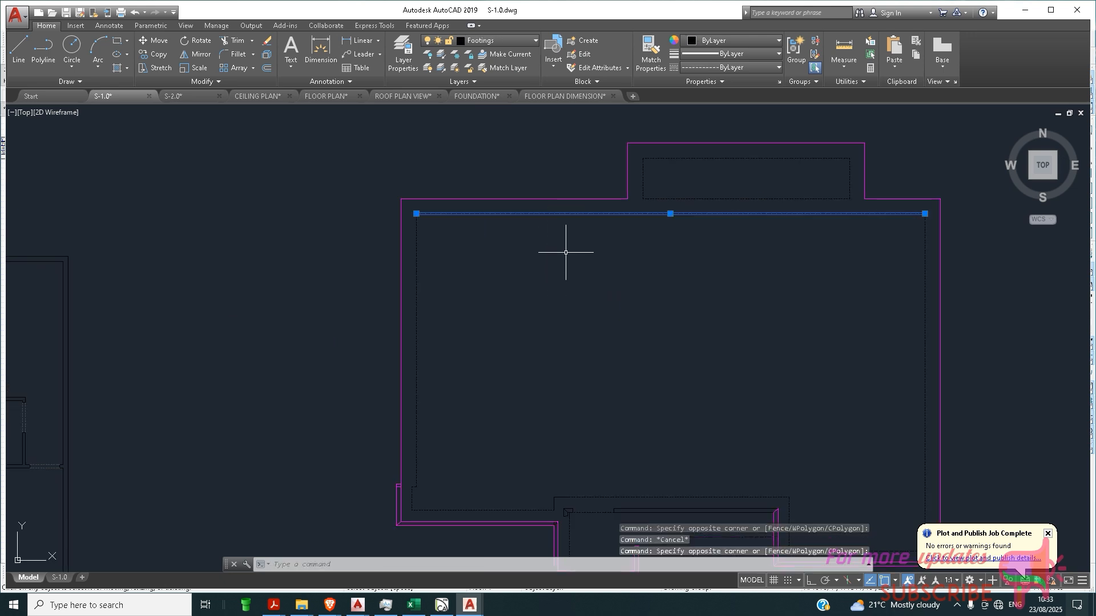
{"action": "left_click", "coordinate": [486, 42]}
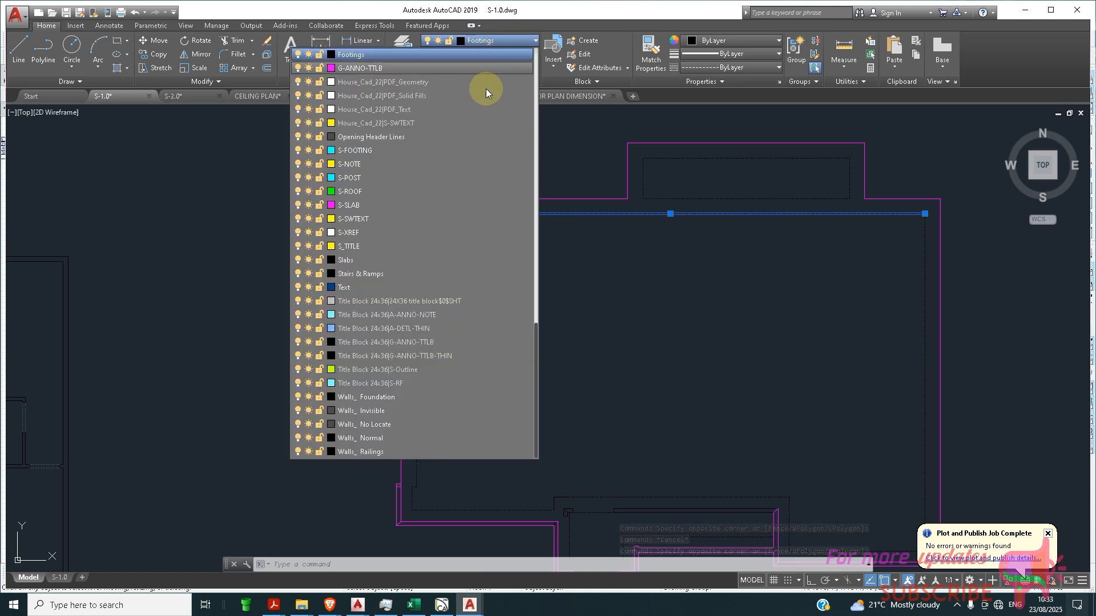
{"action": "left_click", "coordinate": [403, 46]}
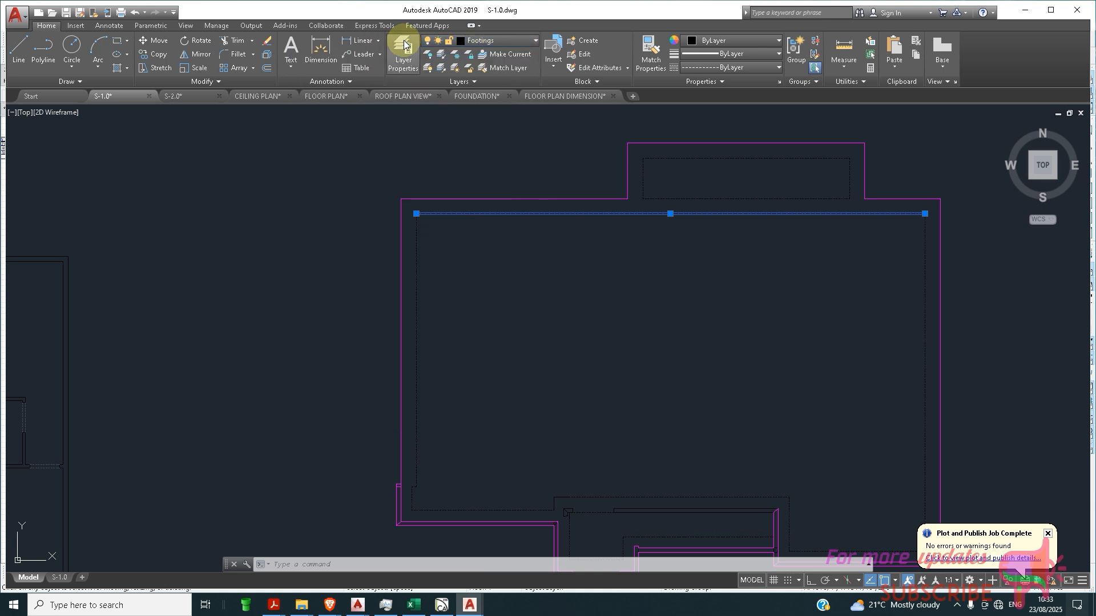
Filter the layer list to all non-Xref layers and choose S-FOOTING as the current layer.
{"action": "left_click", "coordinate": [403, 47]}
{"action": "key", "text": "Escape"}
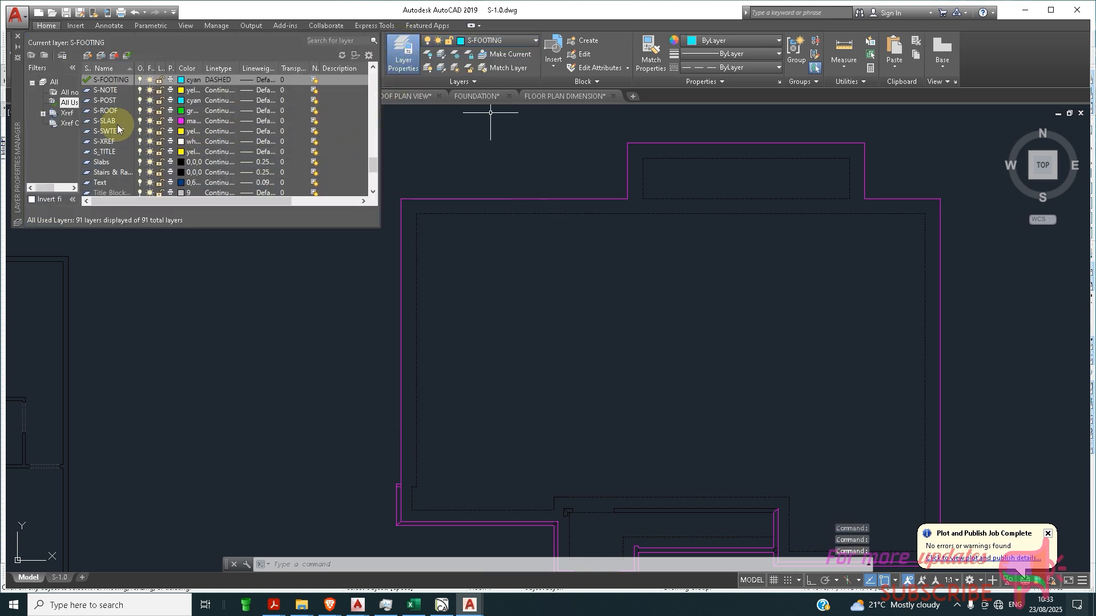
{"action": "left_click", "coordinate": [62, 94]}
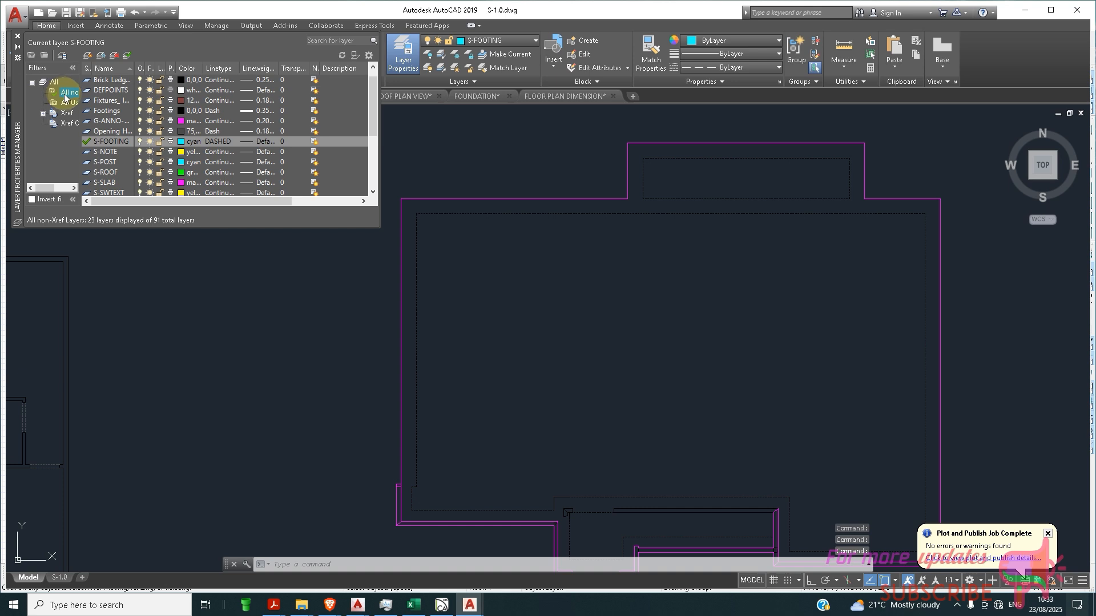
{"action": "scroll", "coordinate": [126, 142], "scroll_direction": "down", "scroll_amount": 4}
{"action": "scroll", "coordinate": [133, 161], "scroll_direction": "down", "scroll_amount": 1}
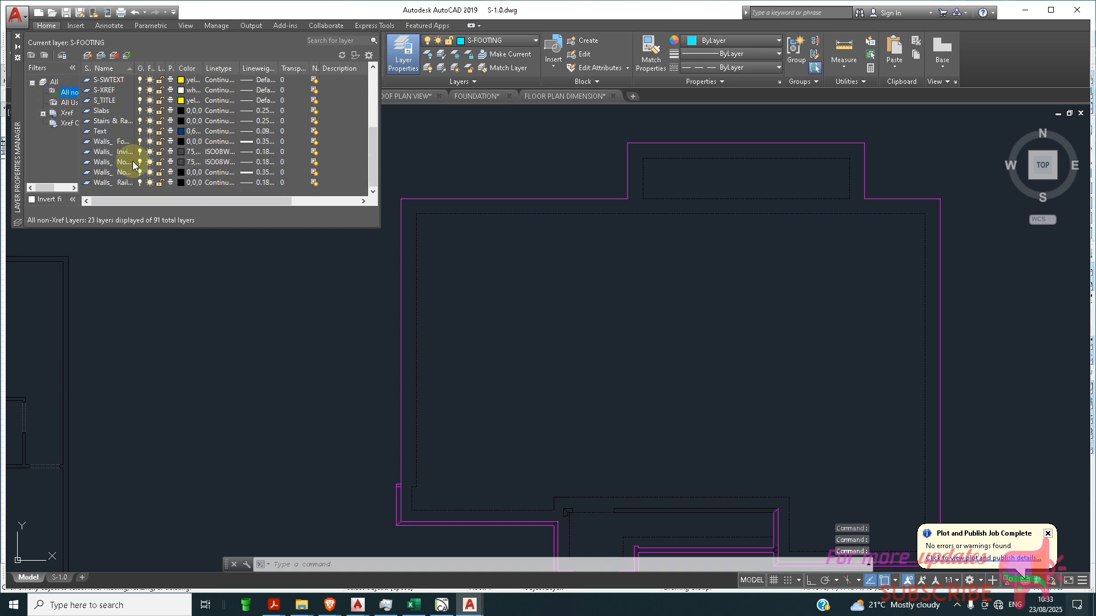
{"action": "scroll", "coordinate": [133, 163], "scroll_direction": "up", "scroll_amount": 4}
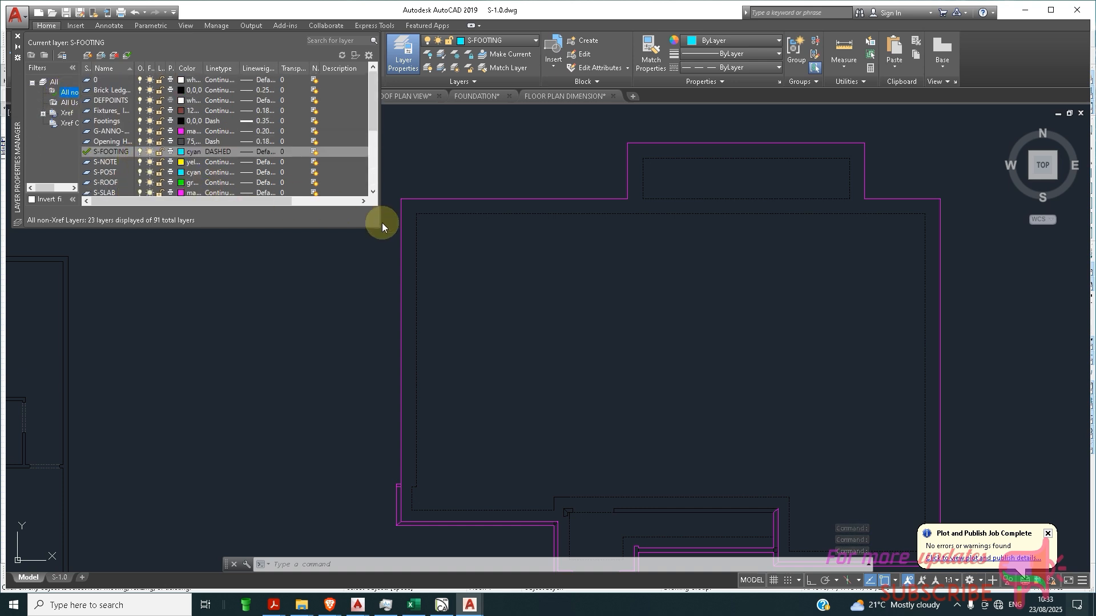
{"action": "left_click", "coordinate": [446, 161]}
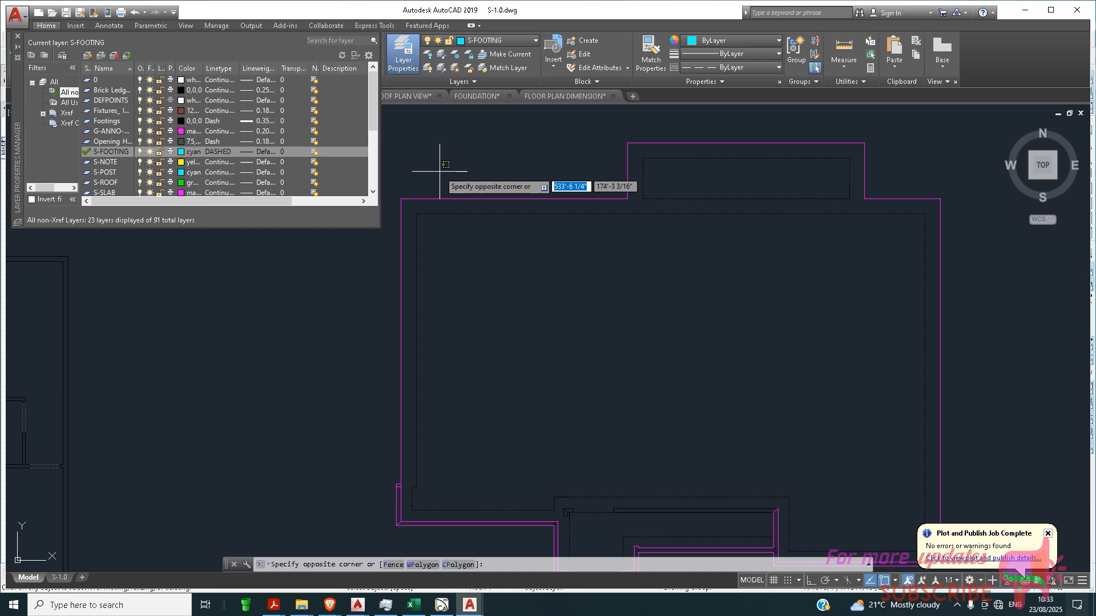
{"action": "left_click", "coordinate": [17, 40]}
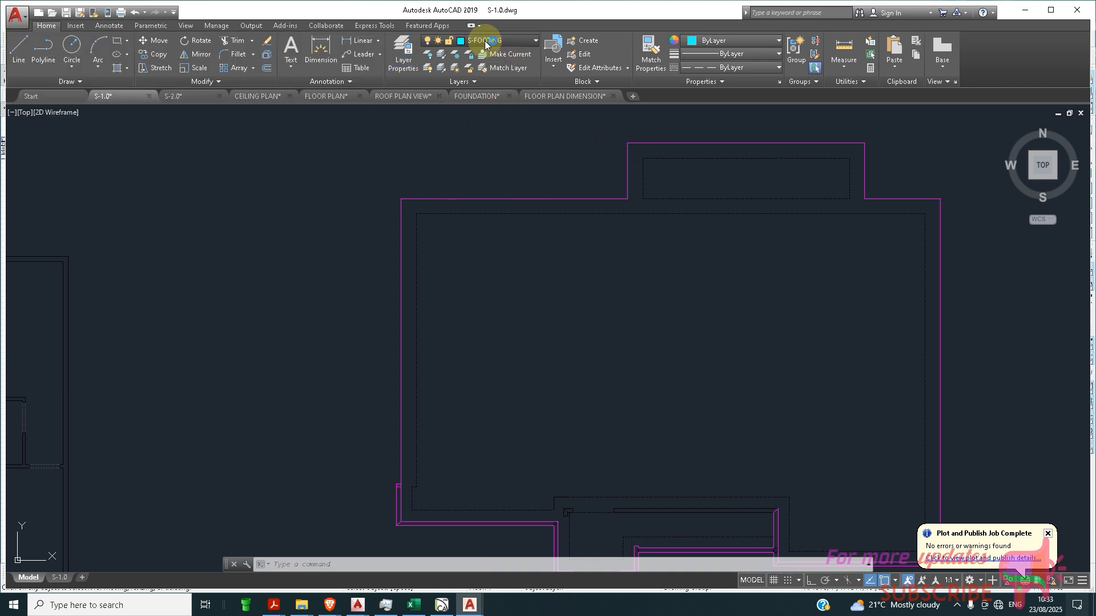
{"action": "left_click", "coordinate": [487, 41]}
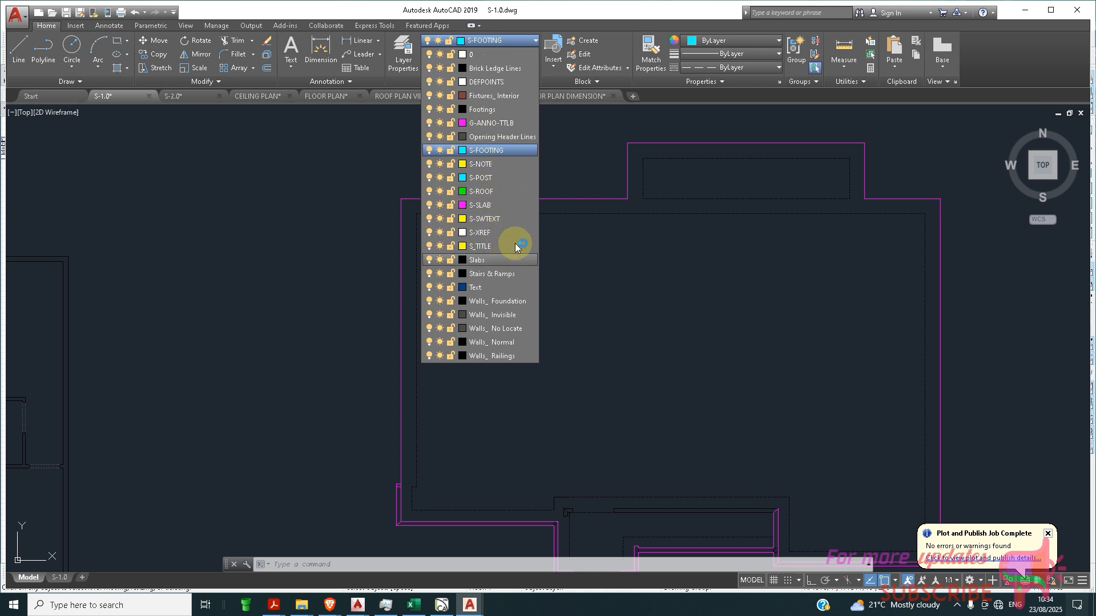
{"action": "left_click", "coordinate": [502, 151]}
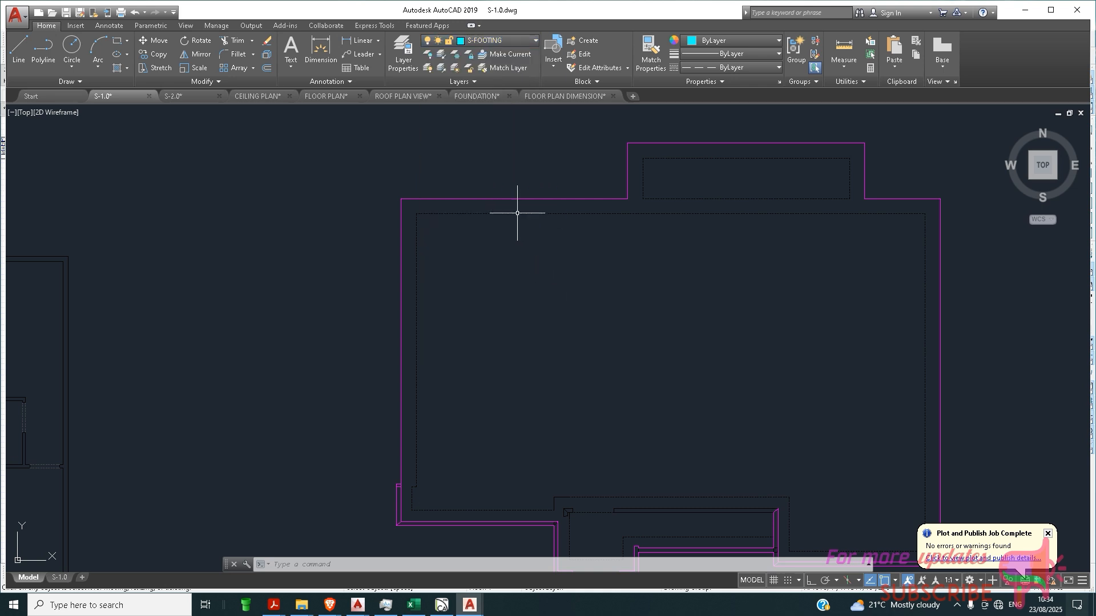
Open the properties of the upper dashed inner footing line and clear the selection.
{"action": "left_click", "coordinate": [501, 203]}
{"action": "left_click", "coordinate": [472, 261]}
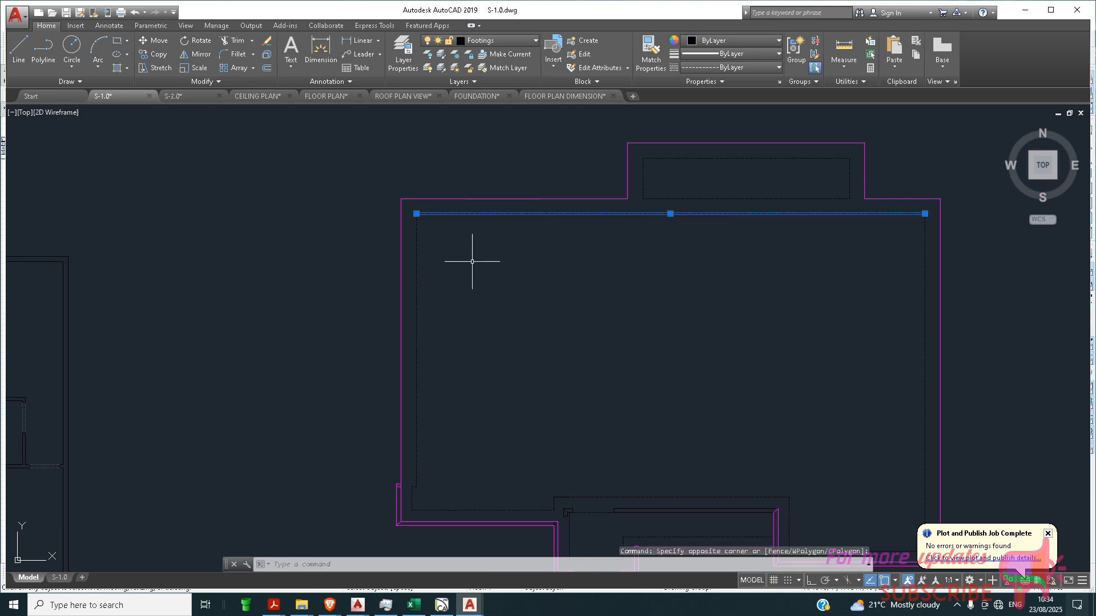
{"action": "right_click", "coordinate": [493, 260]}
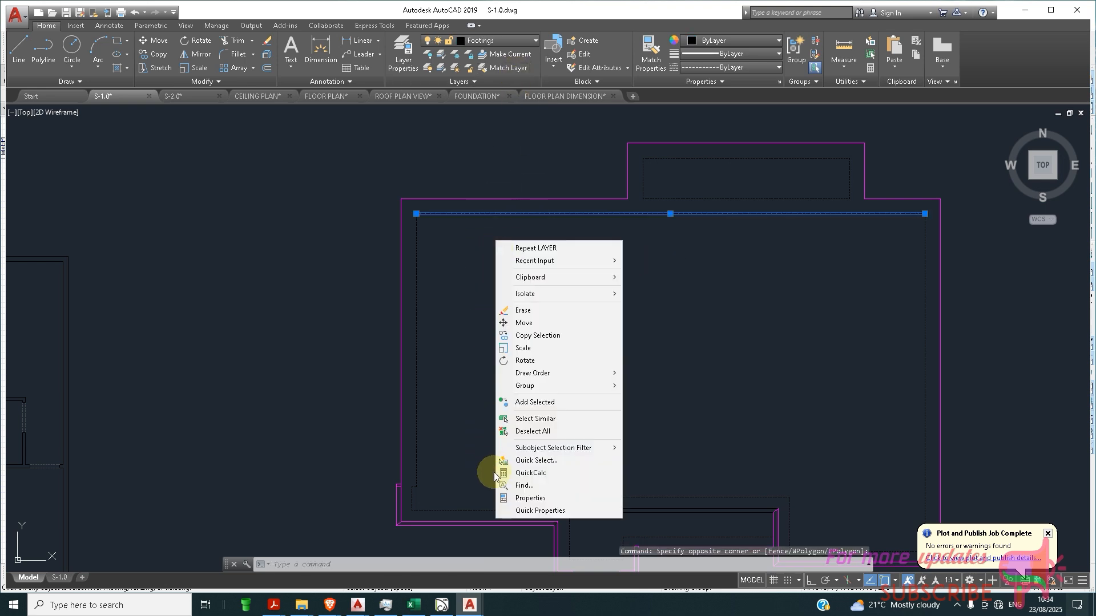
{"action": "left_click", "coordinate": [536, 498]}
{"action": "key", "text": "Escape"}
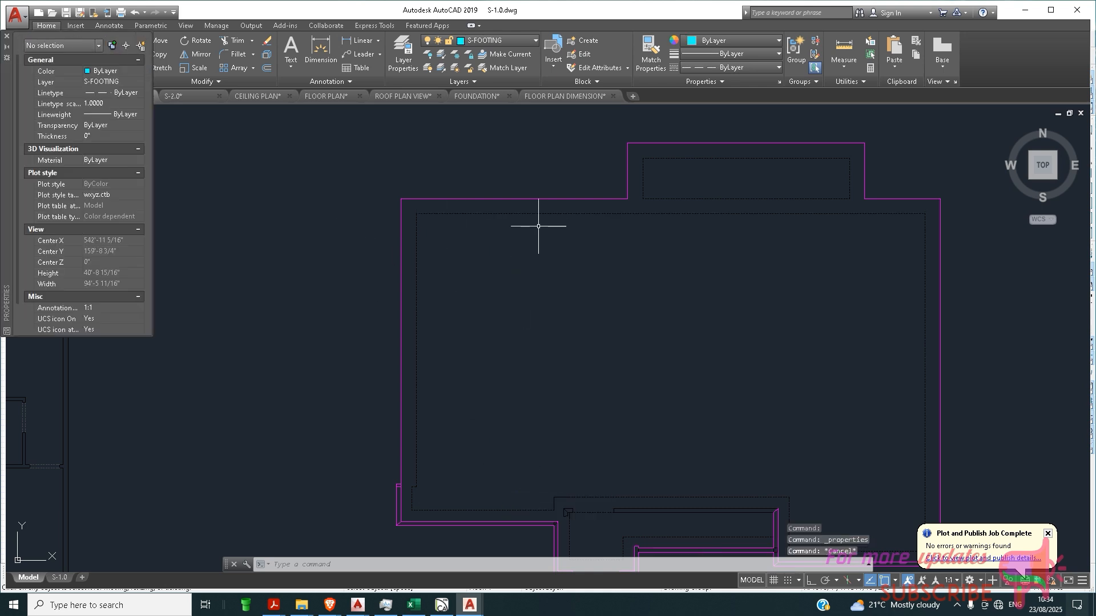
Try to Quick Select lines on layer Footings with only the upper inner footing line as the current selection.
{"action": "left_click", "coordinate": [535, 214]}
{"action": "right_click", "coordinate": [517, 256]}
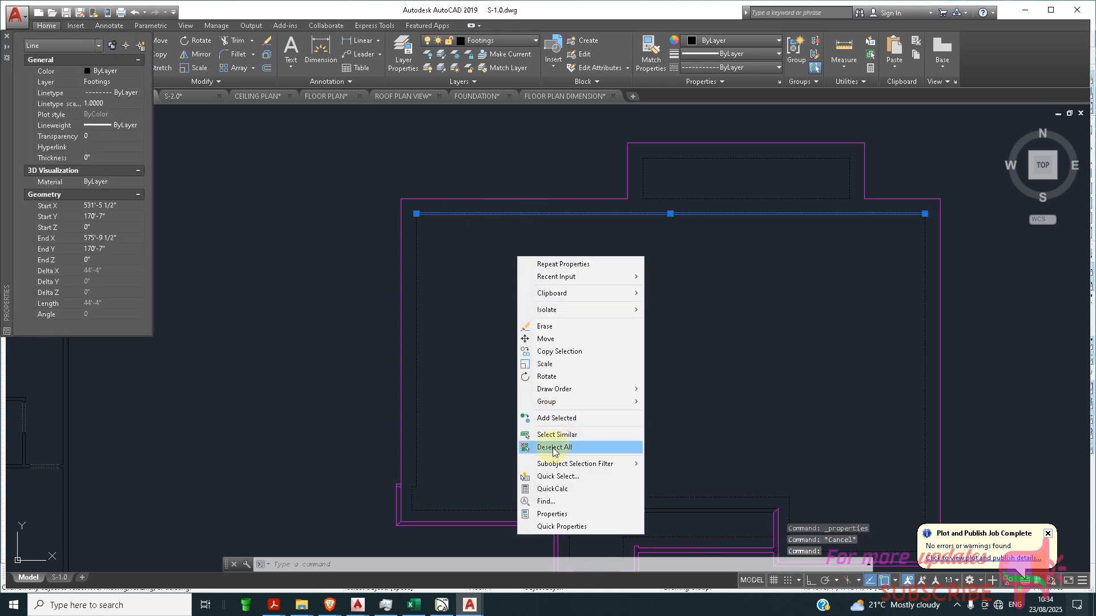
{"action": "left_click", "coordinate": [562, 477]}
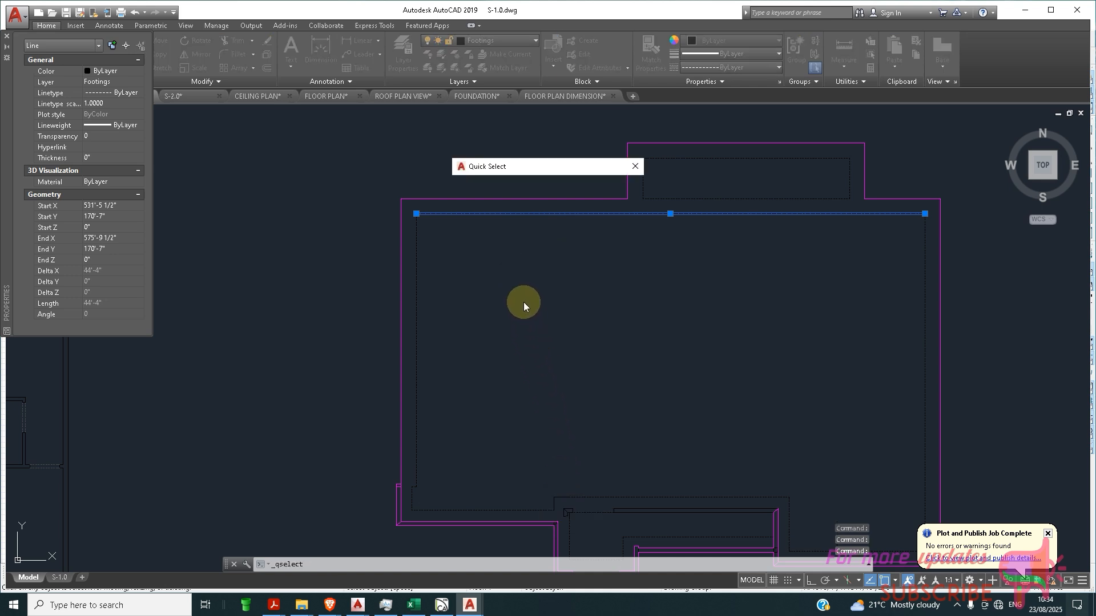
{"action": "left_click", "coordinate": [535, 232]}
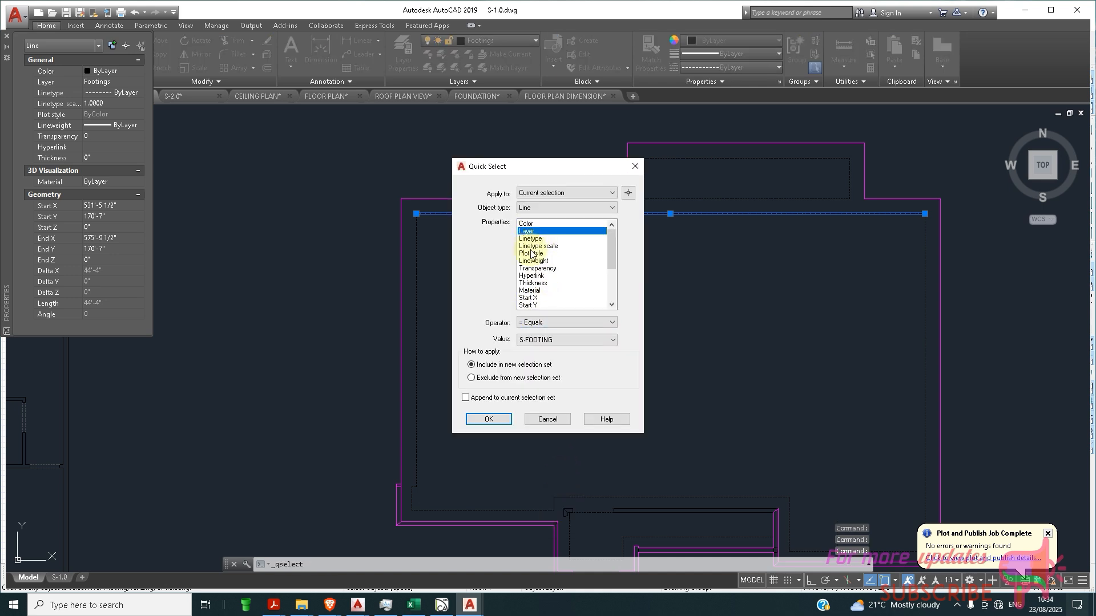
{"action": "left_click", "coordinate": [570, 341]}
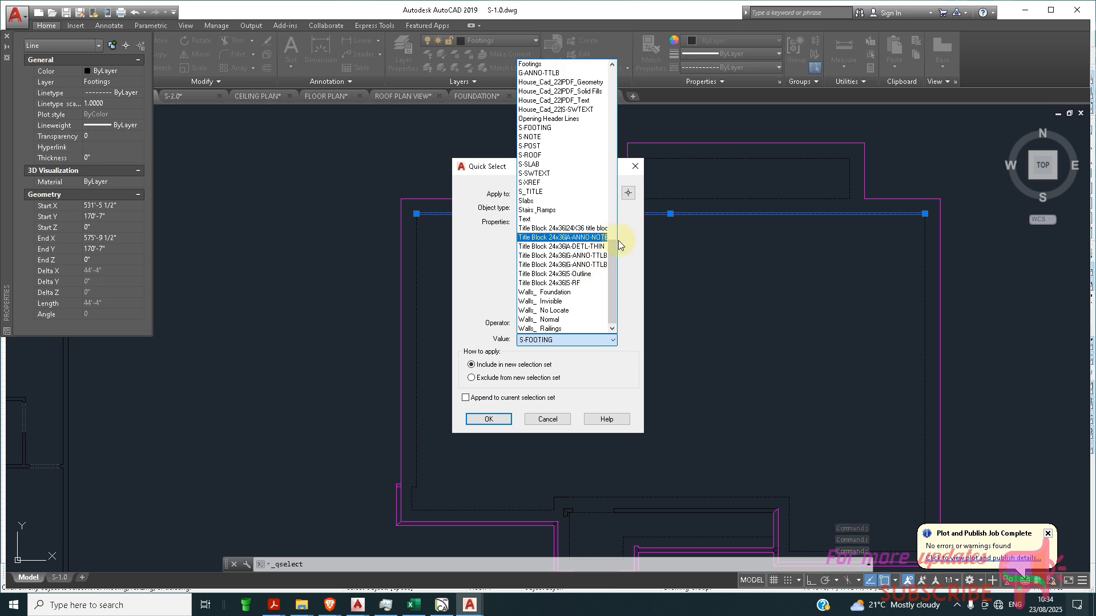
{"action": "left_click_drag", "start_coordinate": [619, 291], "coordinate": [614, 321]}
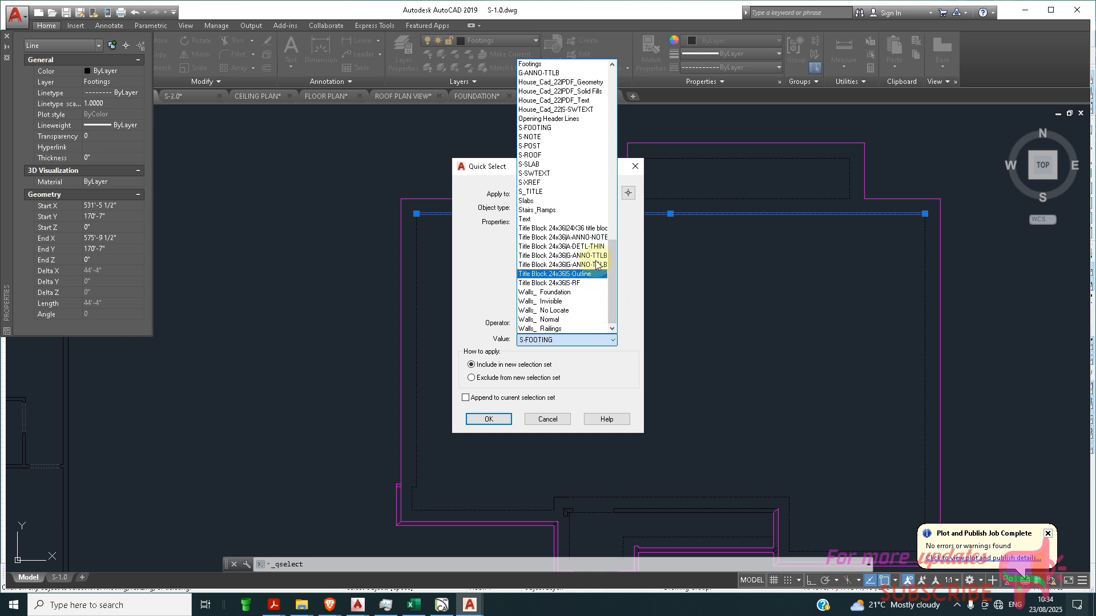
{"action": "left_click", "coordinate": [540, 65]}
{"action": "left_click", "coordinate": [489, 420]}
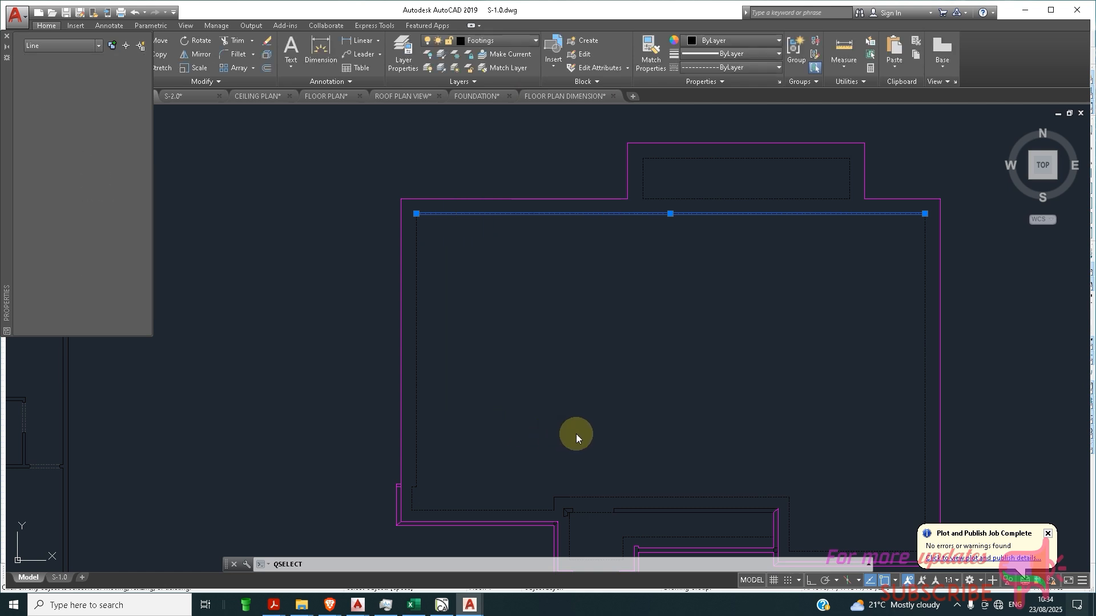
{"action": "scroll", "coordinate": [567, 306], "scroll_direction": "down", "scroll_amount": 3}
{"action": "key", "text": "Escape"}
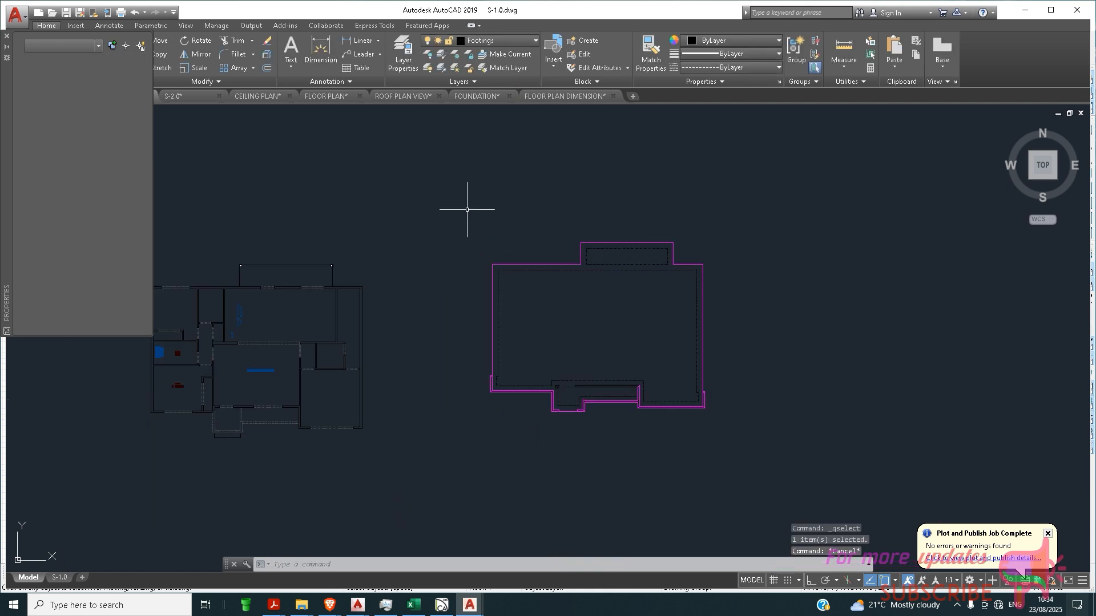
Select the whole foundation outline and use Quick Select on the current selection to keep only objects whose layer equals Footings.
{"action": "left_click", "coordinate": [460, 206]}
{"action": "left_click", "coordinate": [777, 471]}
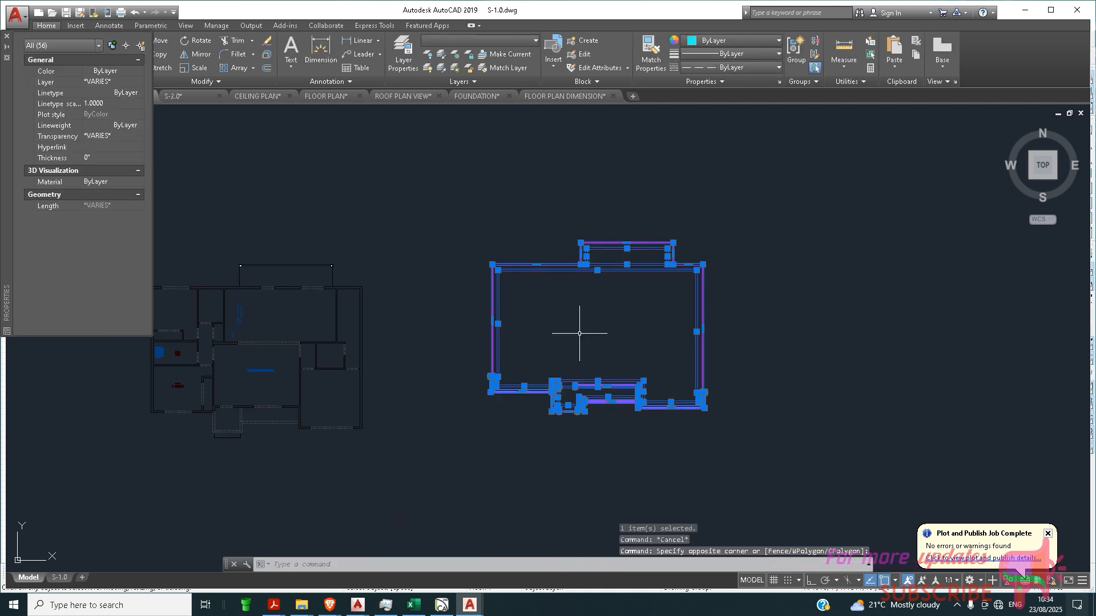
{"action": "right_click", "coordinate": [528, 338]}
{"action": "left_click", "coordinate": [605, 524]}
{"action": "left_click", "coordinate": [530, 231]}
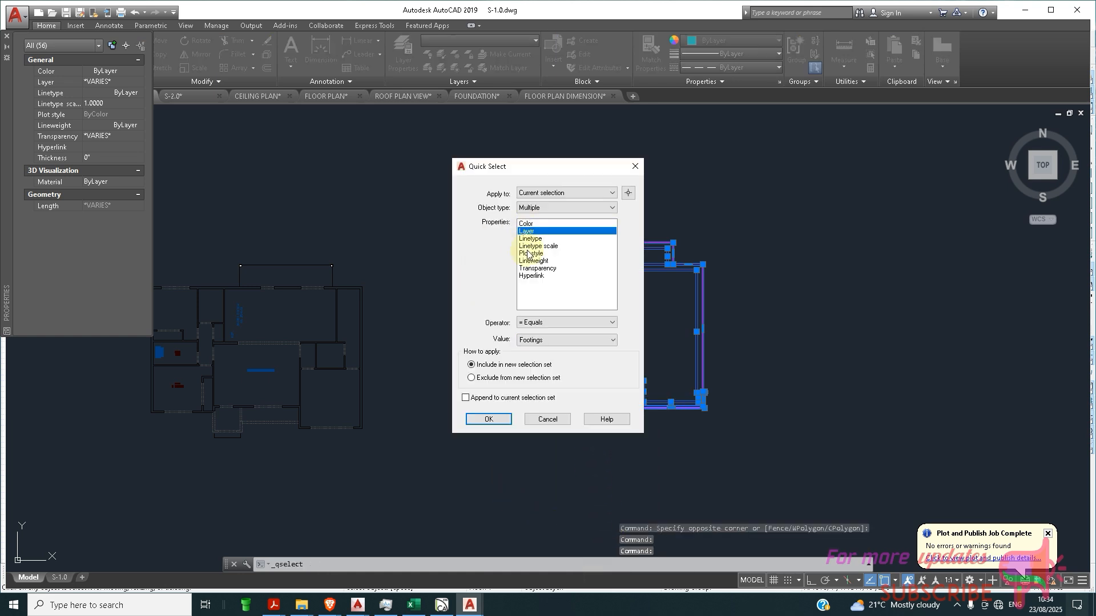
{"action": "left_click", "coordinate": [521, 341]}
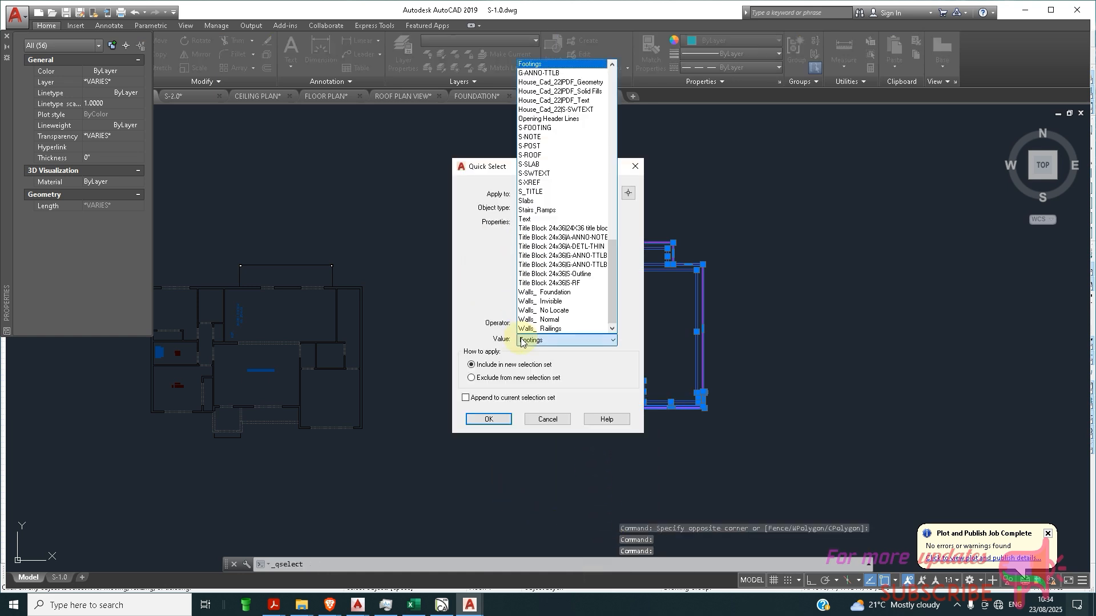
{"action": "left_click", "coordinate": [511, 423]}
{"action": "left_click", "coordinate": [504, 424]}
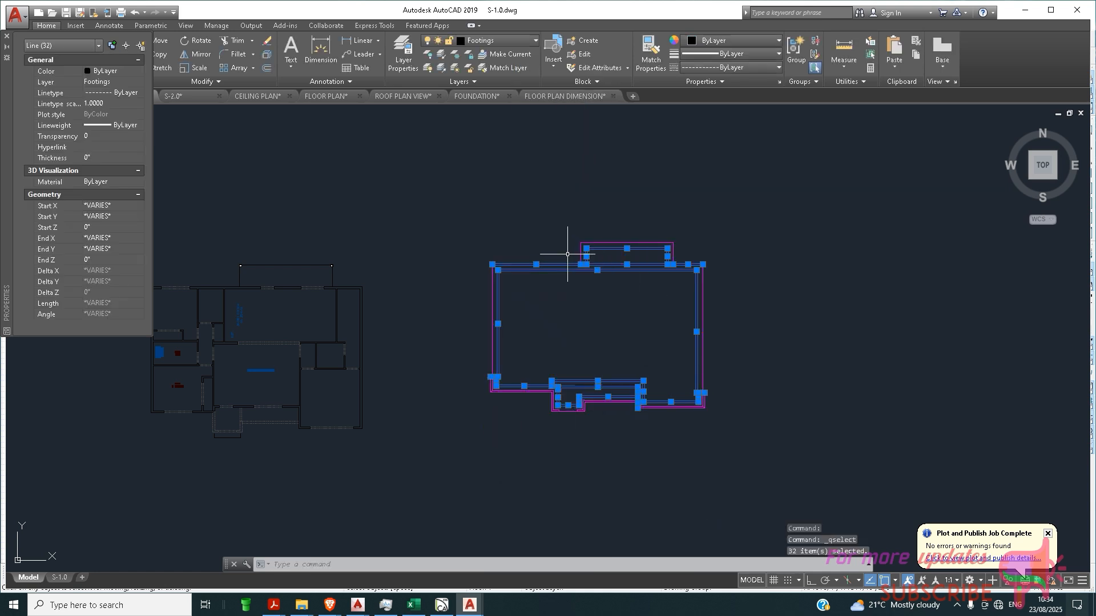
Move the selected footing lines to layer S-FOOTING and clear the selection.
{"action": "scroll", "coordinate": [569, 251], "scroll_direction": "up", "scroll_amount": 6}
{"action": "left_click", "coordinate": [499, 43]}
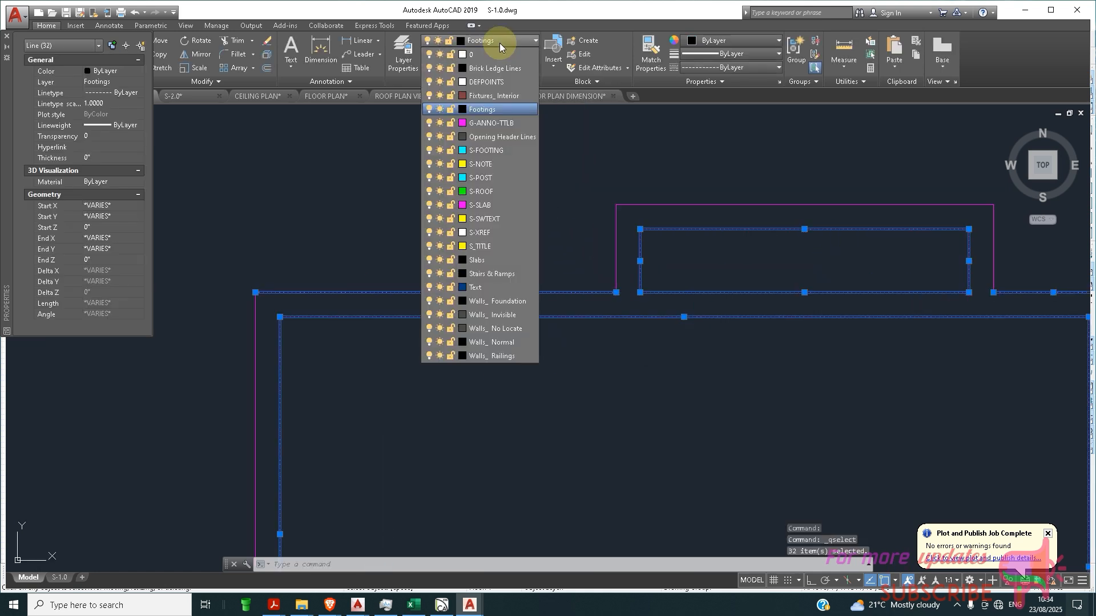
{"action": "left_click", "coordinate": [490, 151]}
{"action": "scroll", "coordinate": [565, 303], "scroll_direction": "down", "scroll_amount": 4}
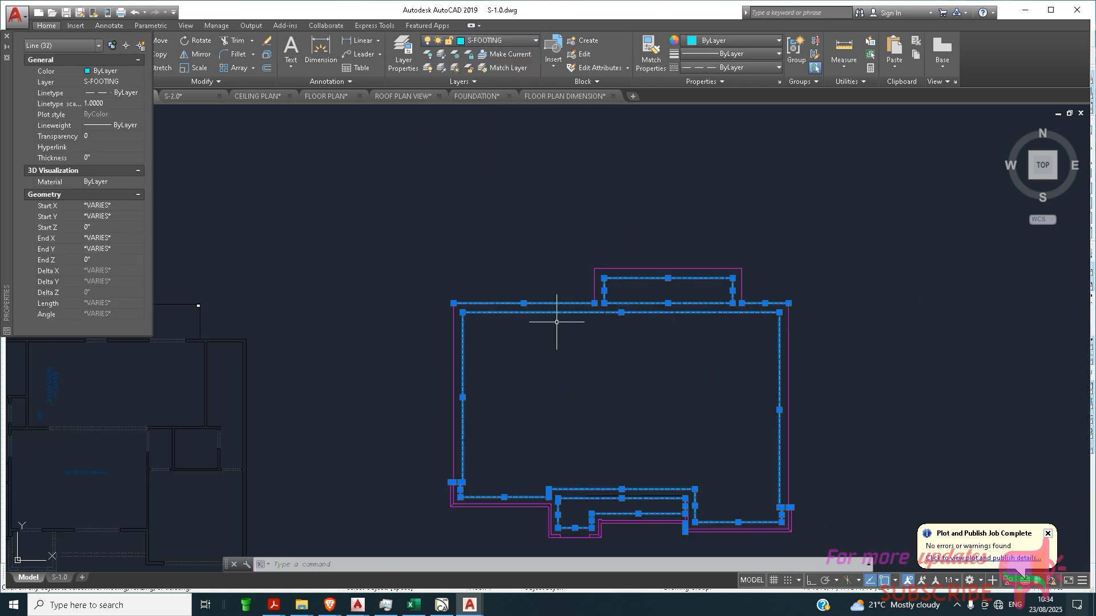
{"action": "key", "text": "Escape"}
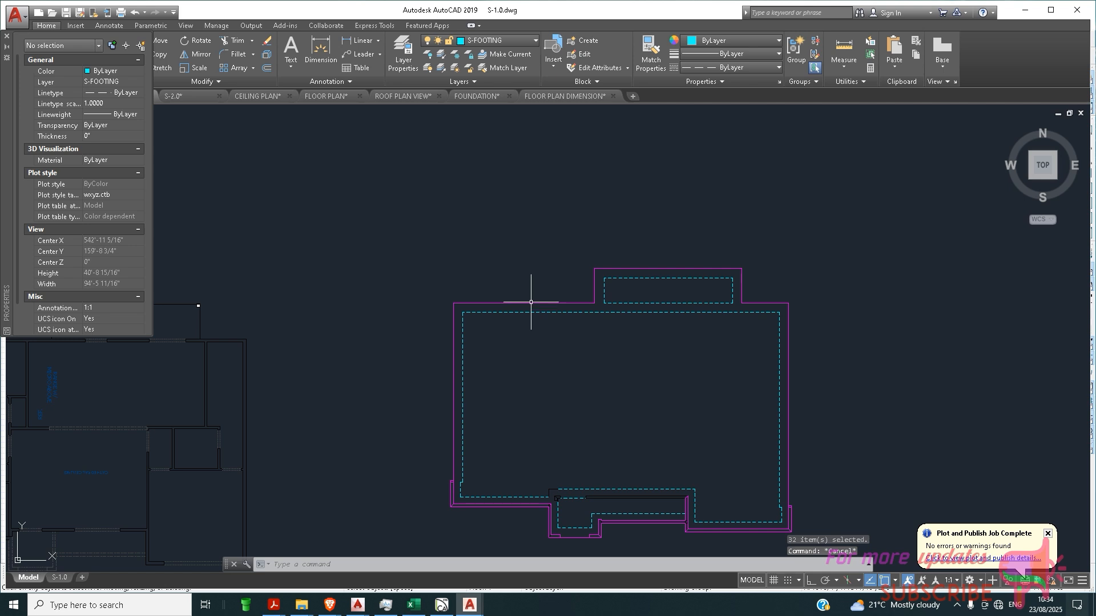
Delete the closed Brick Ledge Lines polyline along the upper edge of the front porch recess.
{"action": "scroll", "coordinate": [563, 245], "scroll_direction": "down", "scroll_amount": 1}
{"action": "scroll", "coordinate": [560, 436], "scroll_direction": "up", "scroll_amount": 3}
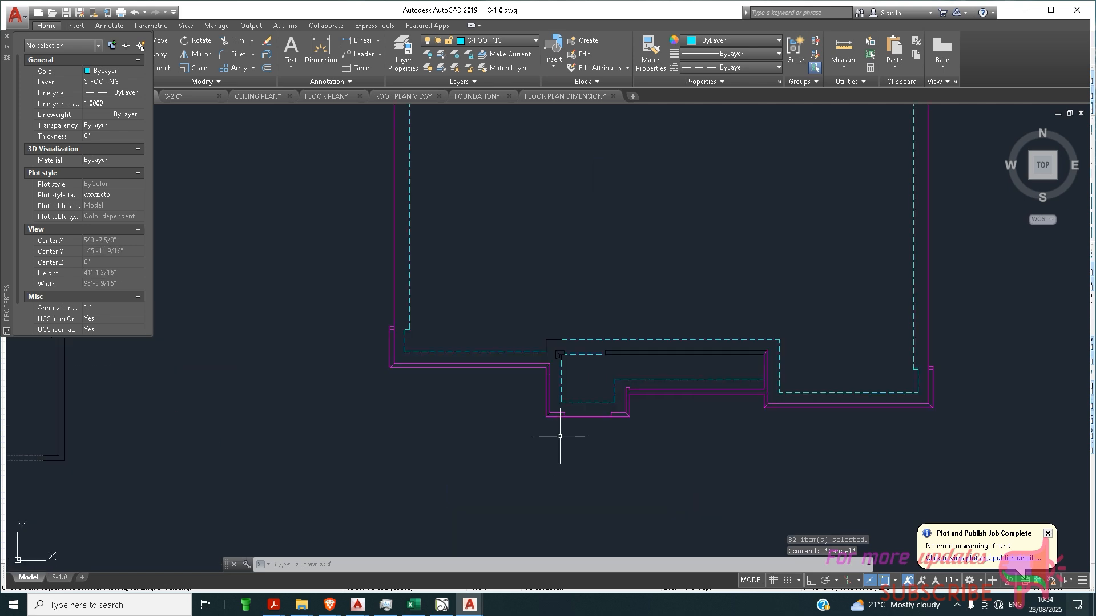
{"action": "scroll", "coordinate": [572, 417], "scroll_direction": "up", "scroll_amount": 2}
{"action": "left_click", "coordinate": [685, 330]}
{"action": "key", "text": "Escape"}
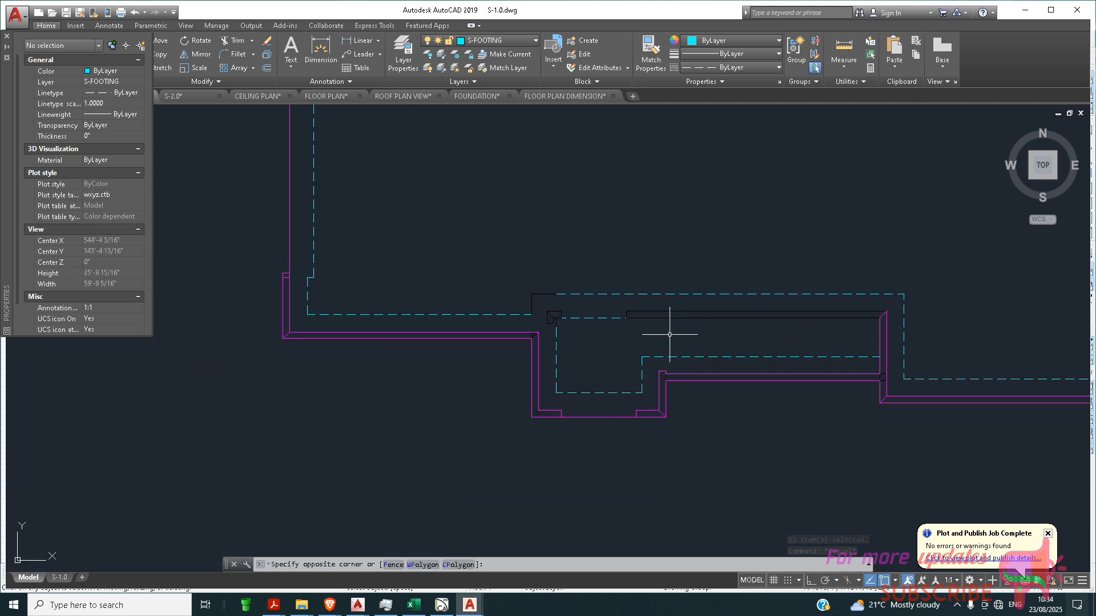
{"action": "left_click", "coordinate": [653, 312]}
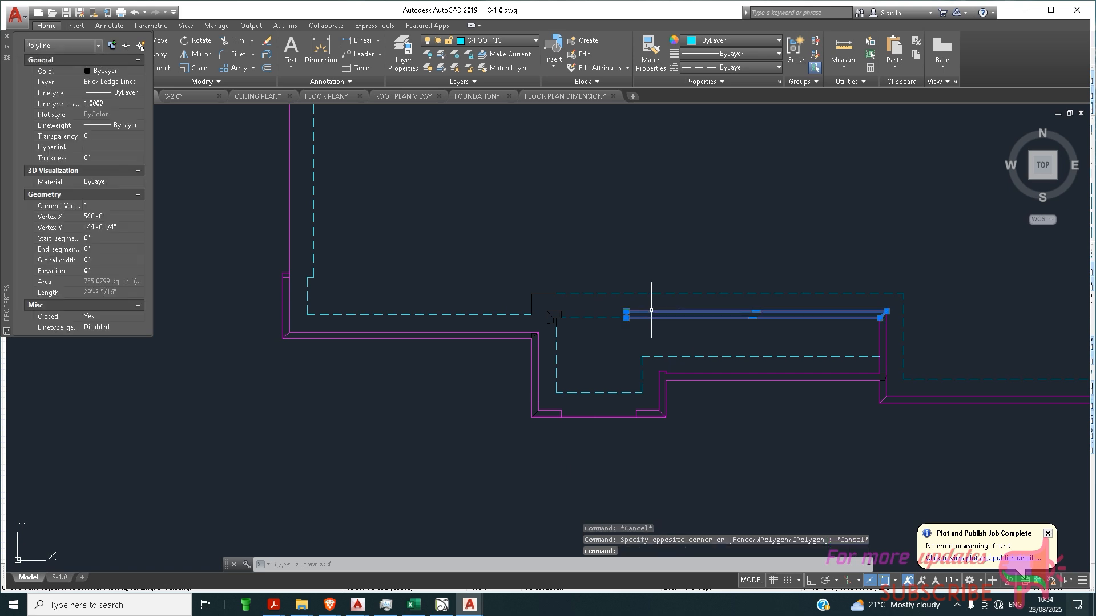
{"action": "key", "text": "Delete"}
Send the remaining Brick Ledge Lines polyline at the porch recess to the back of the draw order.
{"action": "left_click", "coordinate": [662, 313]}
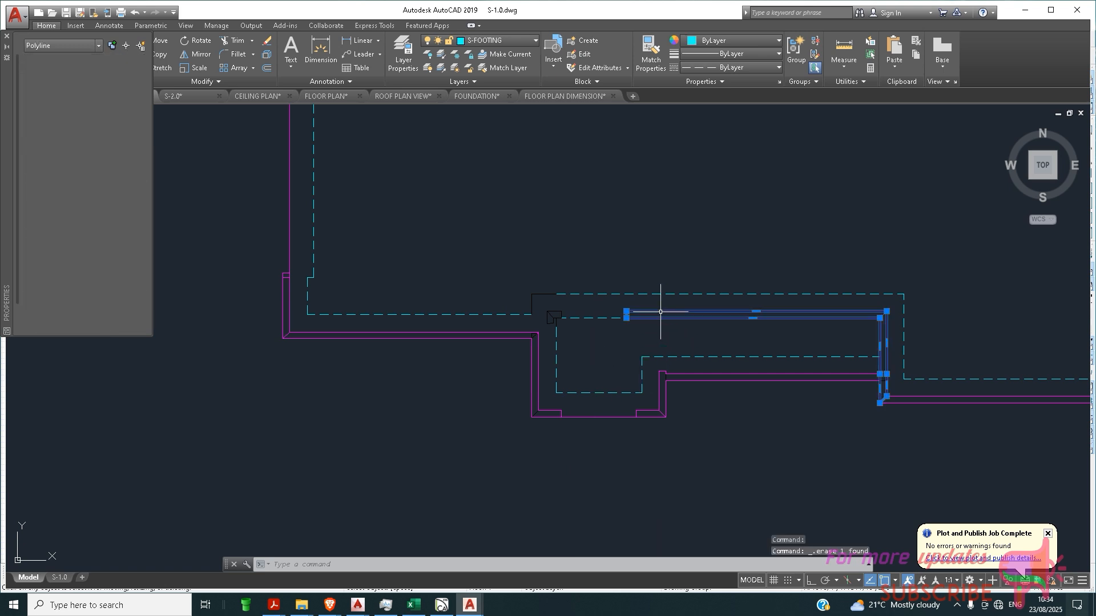
{"action": "right_click", "coordinate": [671, 349]}
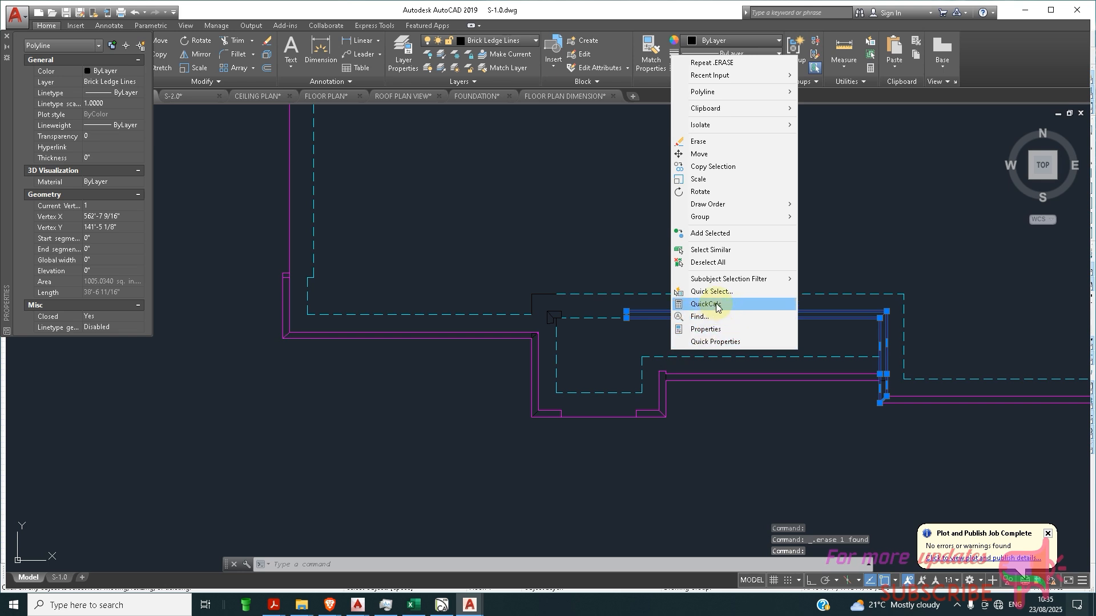
{"action": "mouse_move", "coordinate": [732, 210]}
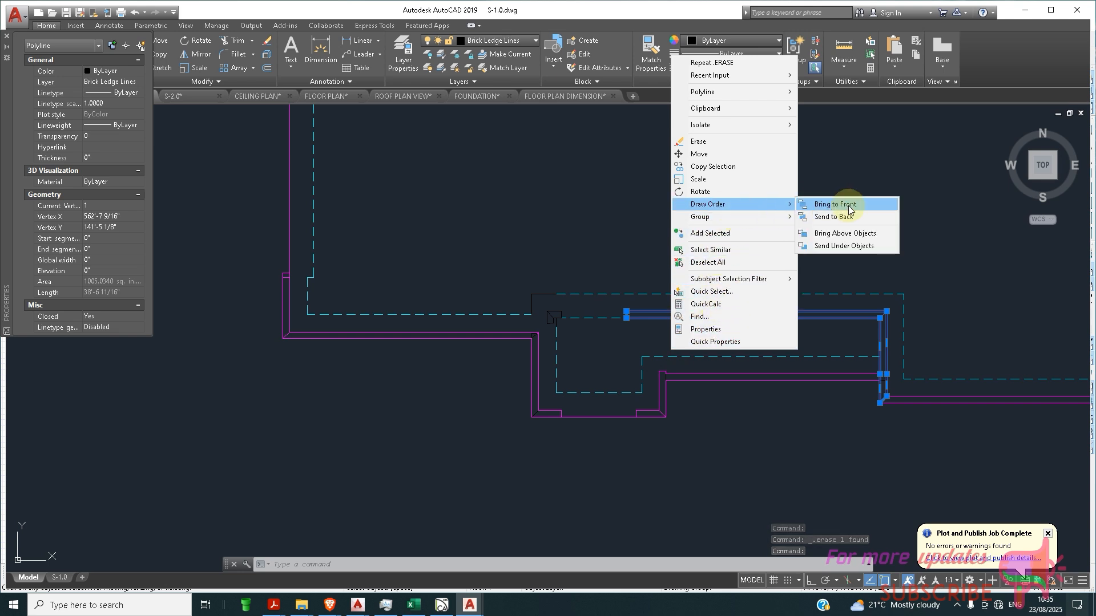
{"action": "left_click", "coordinate": [826, 217]}
{"action": "key", "text": "Escape"}
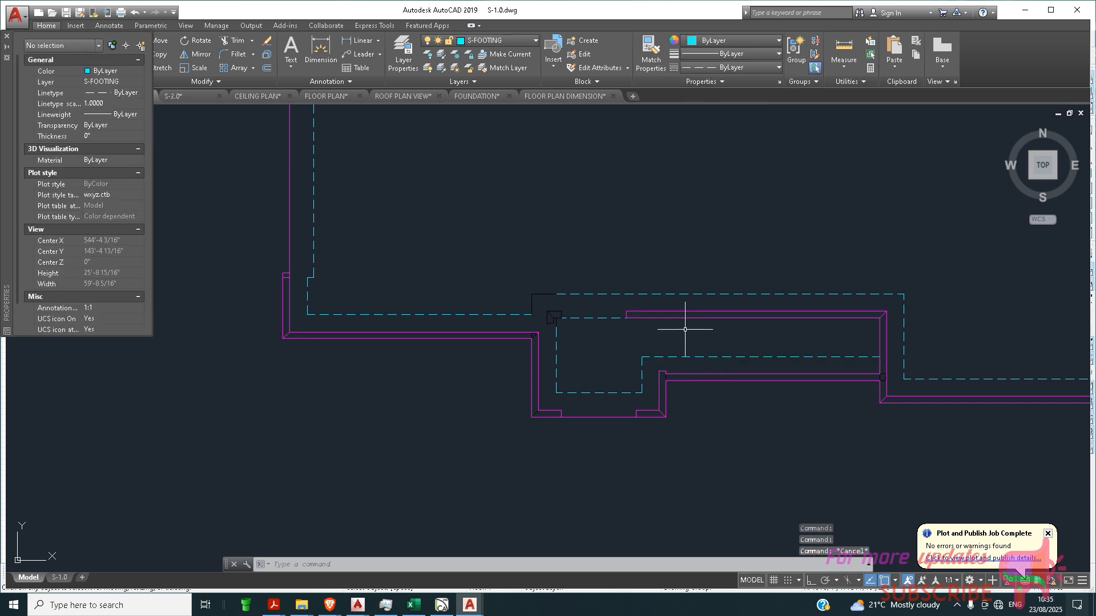
{"action": "left_click", "coordinate": [672, 316]}
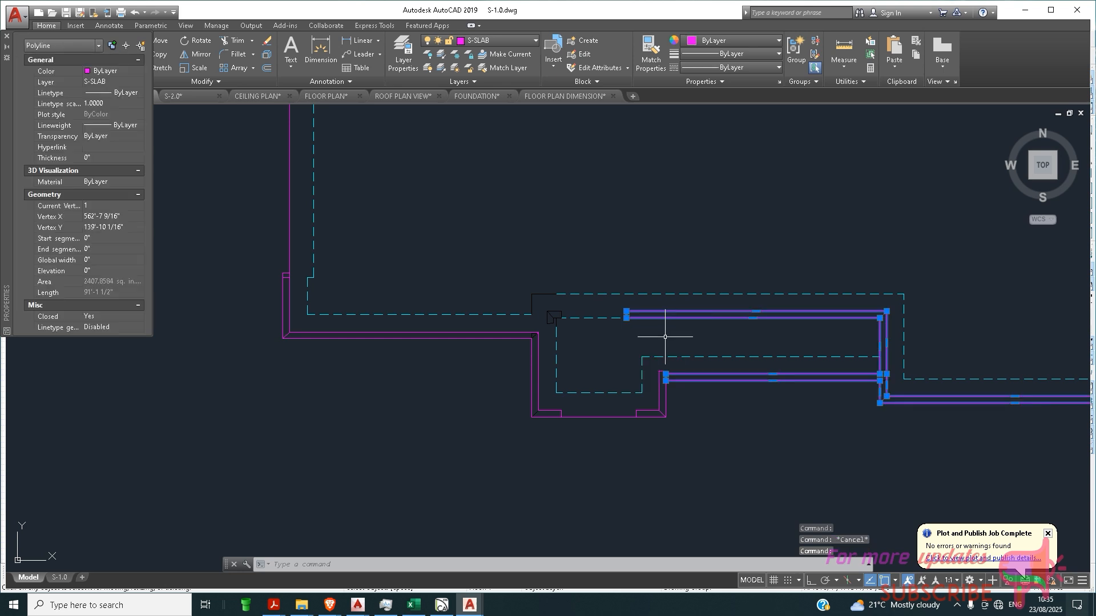
{"action": "right_click", "coordinate": [665, 345]}
{"action": "left_click", "coordinate": [641, 294]}
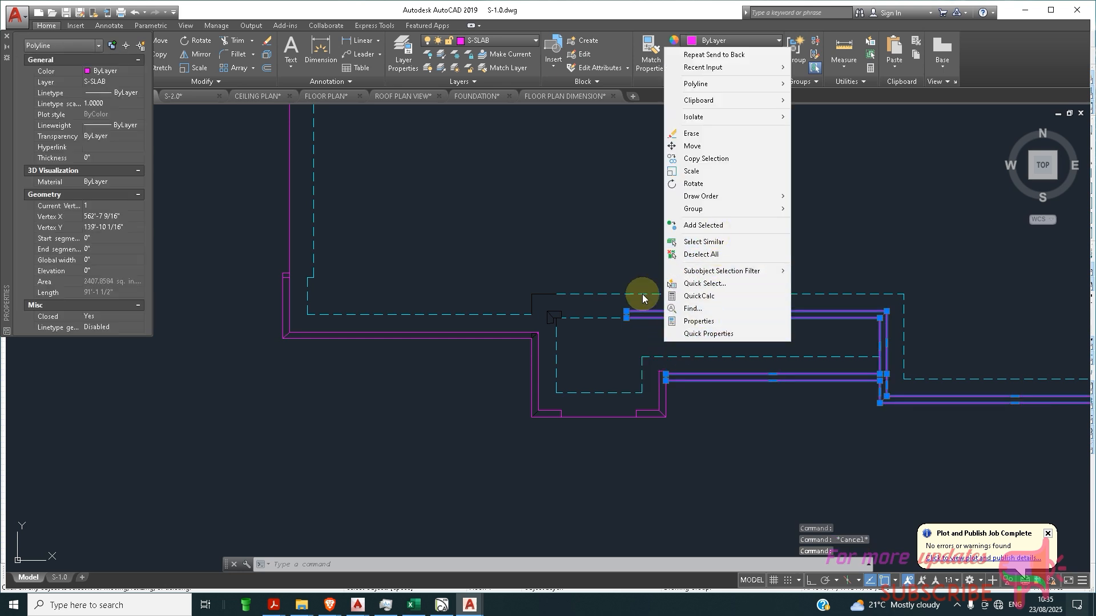
{"action": "left_click", "coordinate": [590, 319]}
{"action": "key", "text": "Escape"}
{"action": "left_click", "coordinate": [588, 319]}
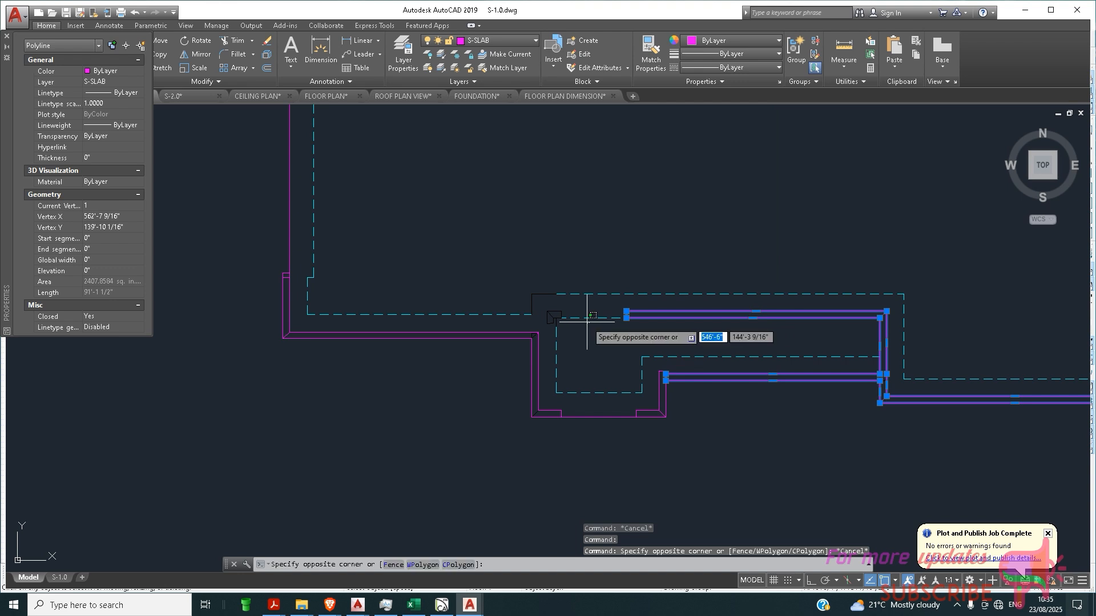
{"action": "left_click", "coordinate": [587, 320]}
{"action": "right_click", "coordinate": [594, 333]}
{"action": "left_click", "coordinate": [598, 351]}
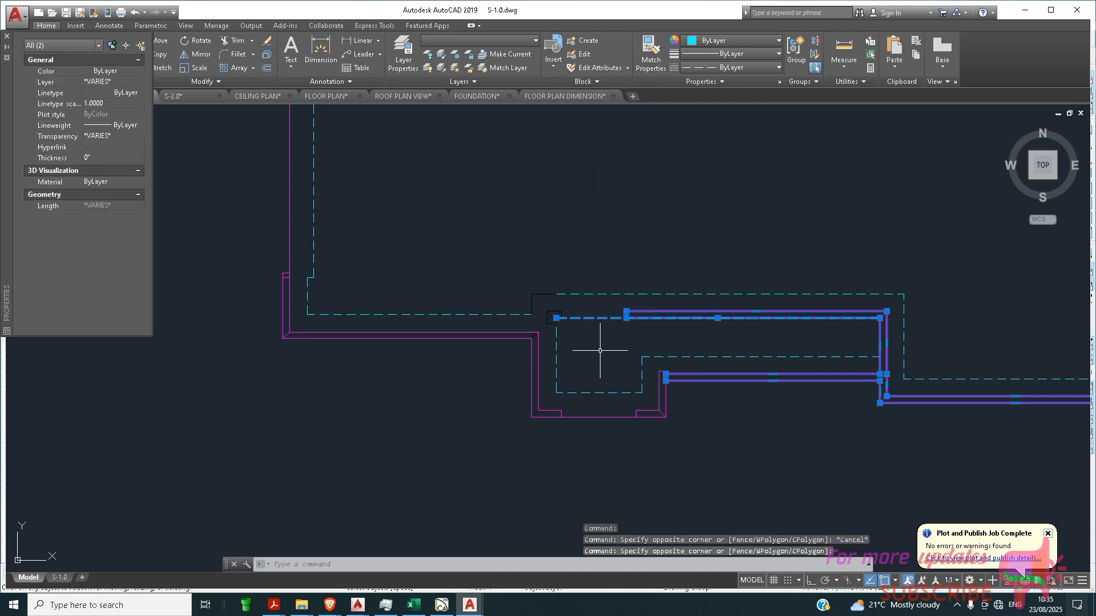
{"action": "key", "text": "Escape"}
Bring the dashed footing line along the porch recess's upper wall to the front of the draw order.
{"action": "left_click", "coordinate": [603, 323]}
{"action": "left_click", "coordinate": [596, 321]}
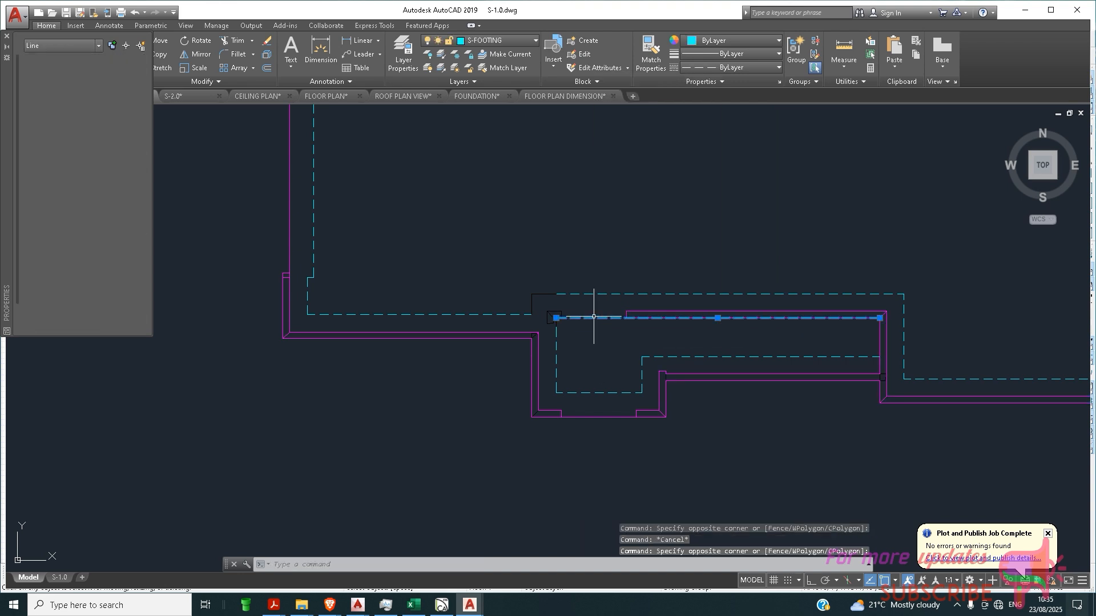
{"action": "right_click", "coordinate": [596, 334]}
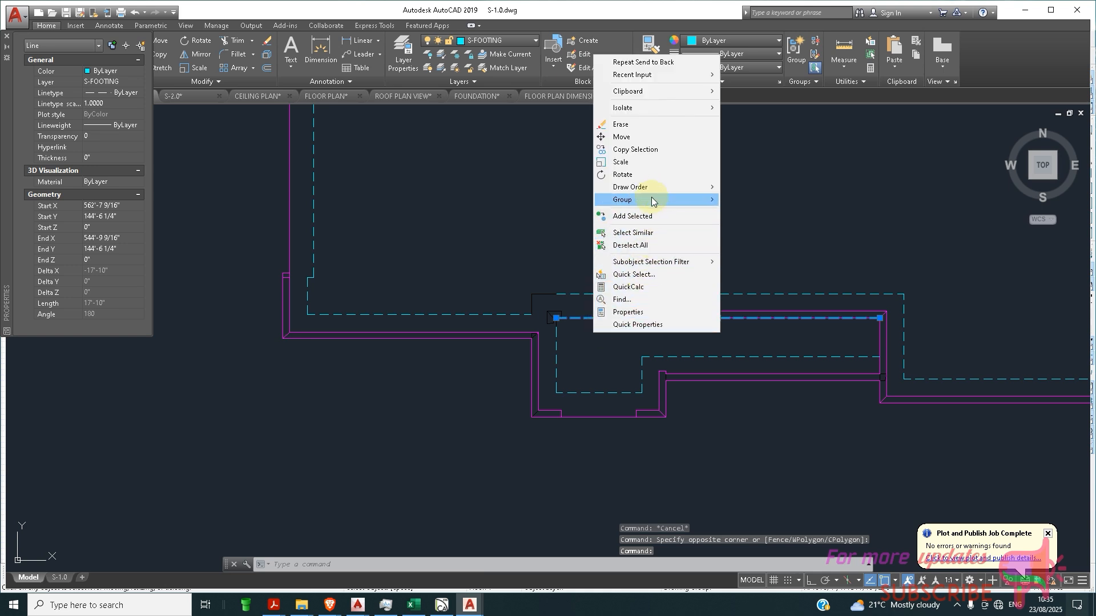
{"action": "mouse_move", "coordinate": [653, 190]}
{"action": "left_click", "coordinate": [750, 190]}
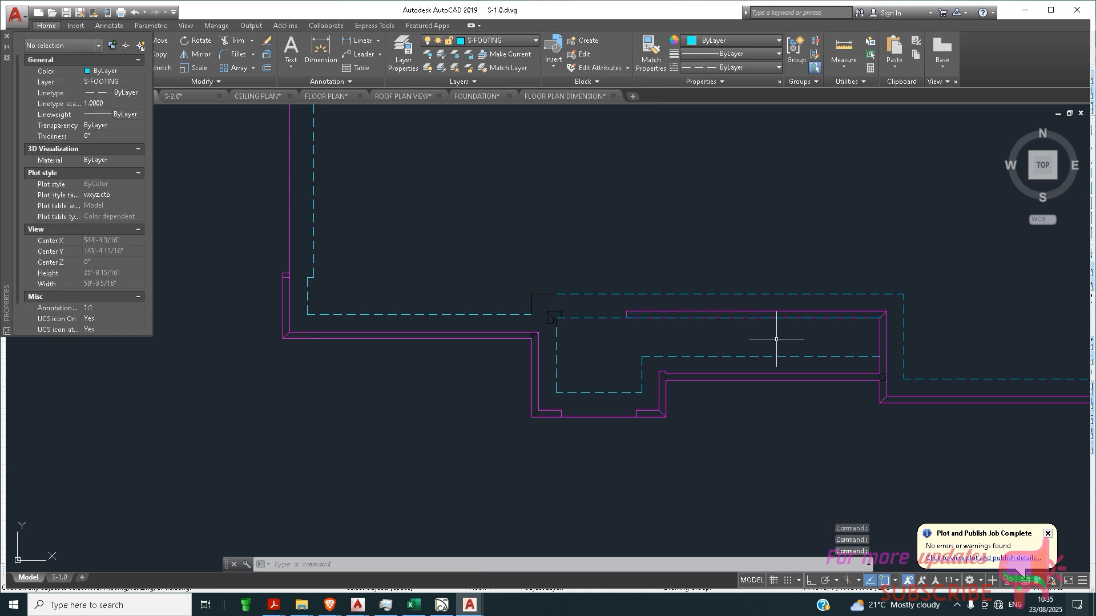
Stretch the right end of the porch's lower dashed footing line to the outer magenta slab line.
{"action": "left_click", "coordinate": [742, 319]}
{"action": "scroll", "coordinate": [470, 341], "scroll_direction": "up", "scroll_amount": 1}
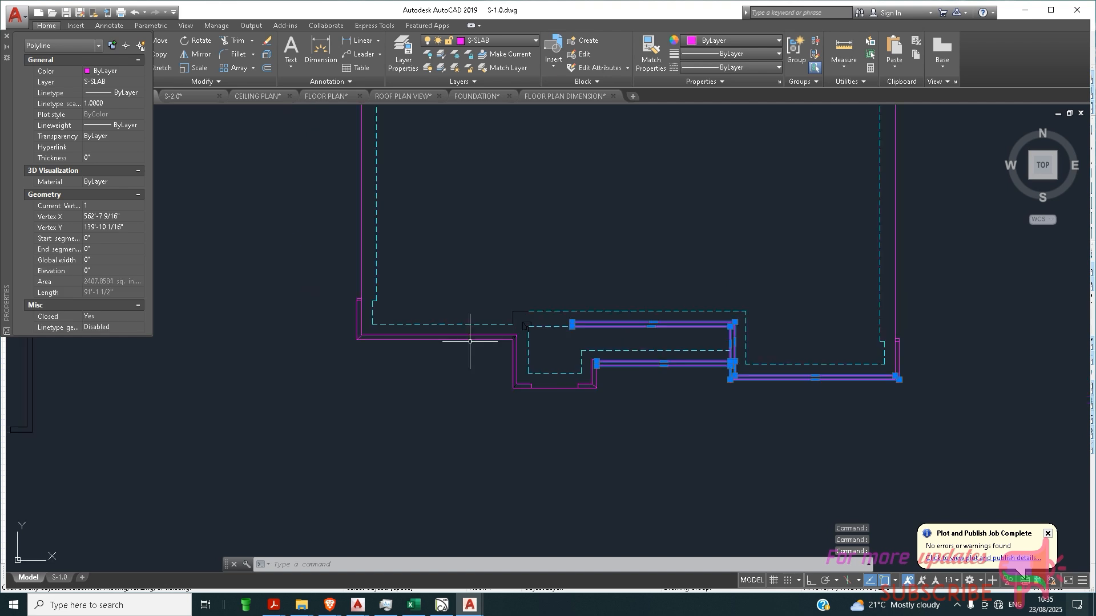
{"action": "scroll", "coordinate": [735, 364], "scroll_direction": "up", "scroll_amount": 1}
{"action": "scroll", "coordinate": [776, 363], "scroll_direction": "up", "scroll_amount": 2}
{"action": "key", "text": "Escape"}
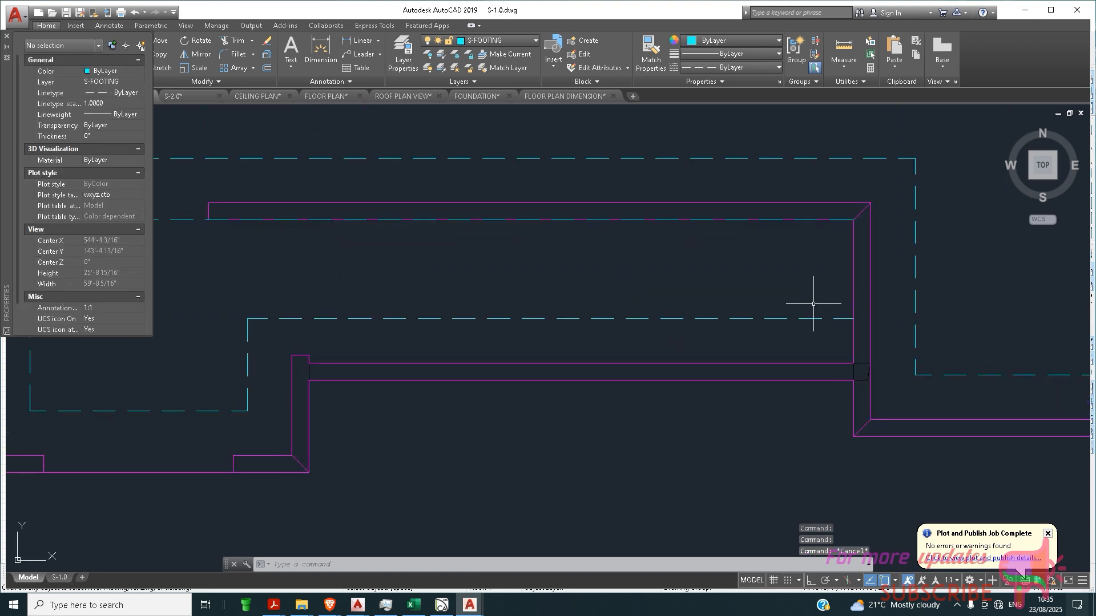
{"action": "left_click", "coordinate": [813, 306]}
{"action": "left_click", "coordinate": [794, 317]}
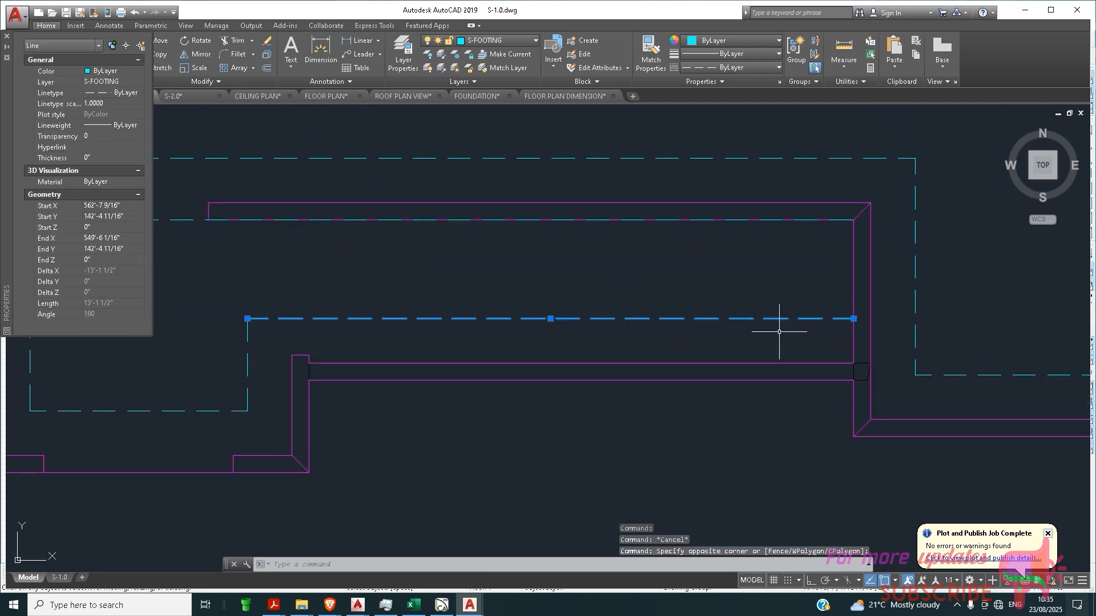
{"action": "left_click", "coordinate": [854, 318]}
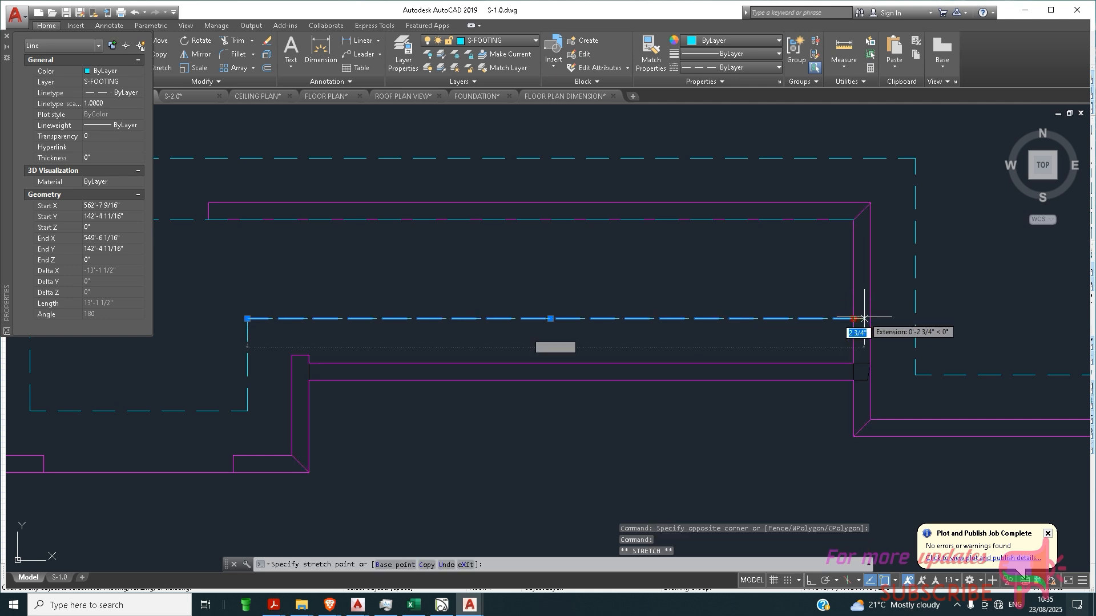
{"action": "left_click", "coordinate": [870, 319]}
{"action": "key", "text": "Escape"}
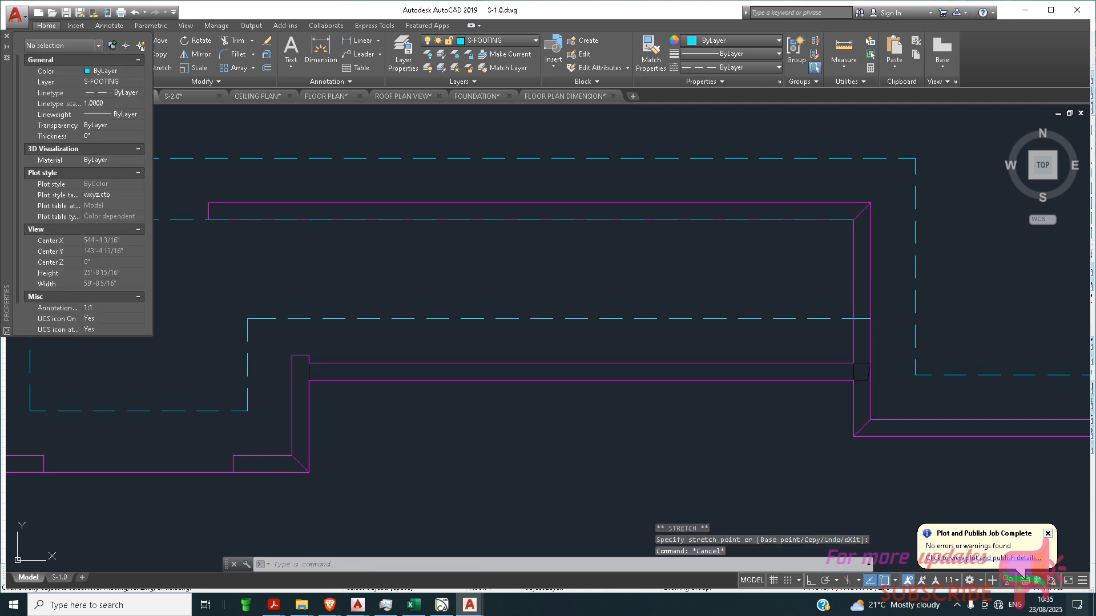
Trim away the magenta slab outline above the porch's lower dashed footing line, using that line as the cutting edge.
{"action": "left_click", "coordinate": [766, 354]}
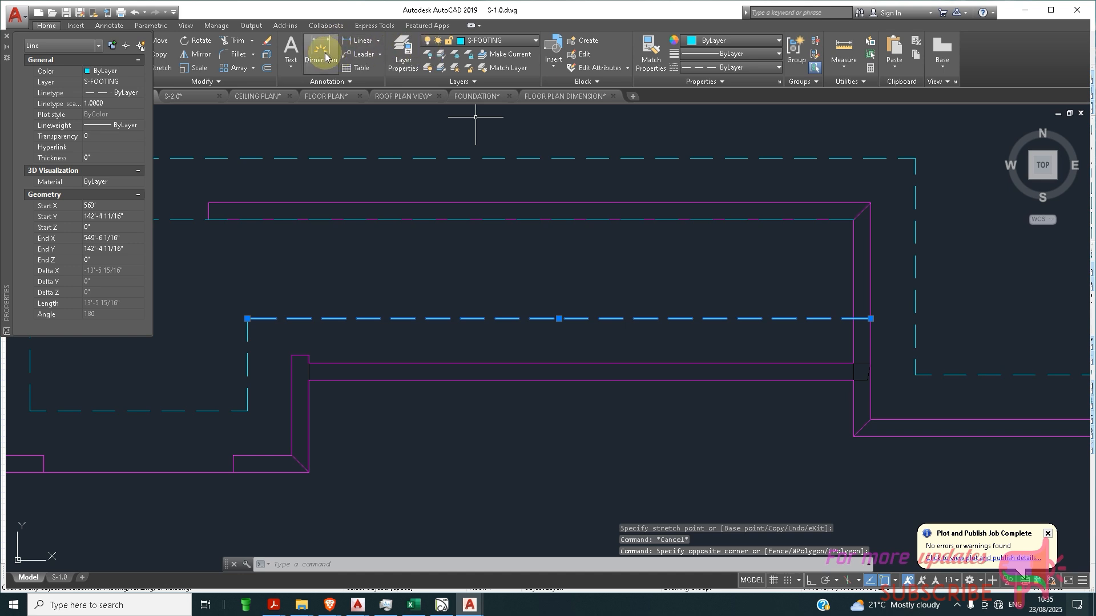
{"action": "left_click", "coordinate": [234, 40]}
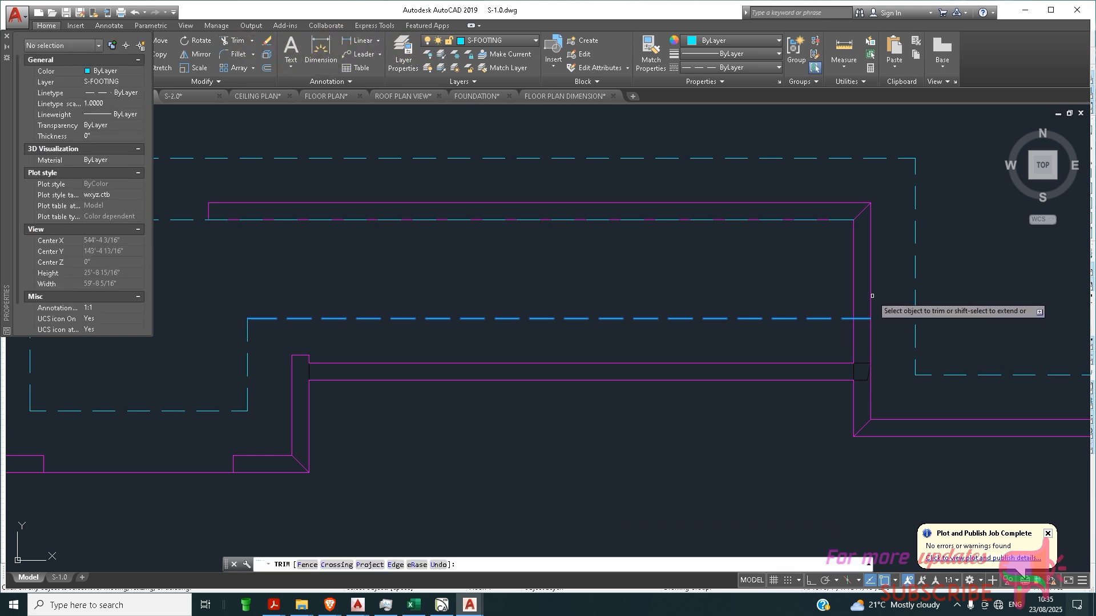
{"action": "left_click", "coordinate": [871, 294]}
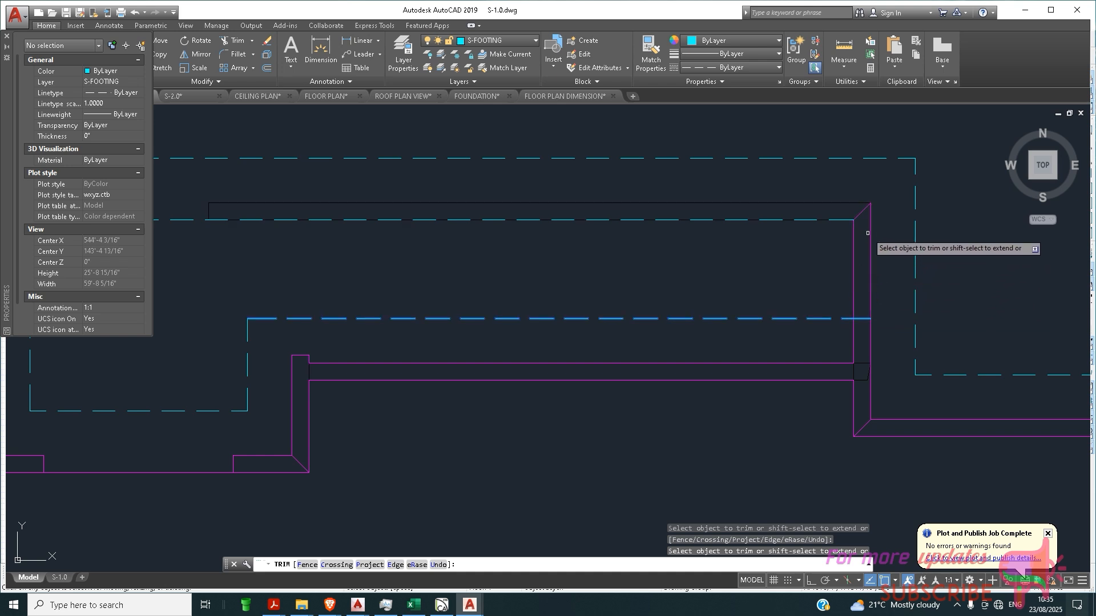
{"action": "left_click", "coordinate": [861, 213]}
{"action": "key", "text": "Escape"}
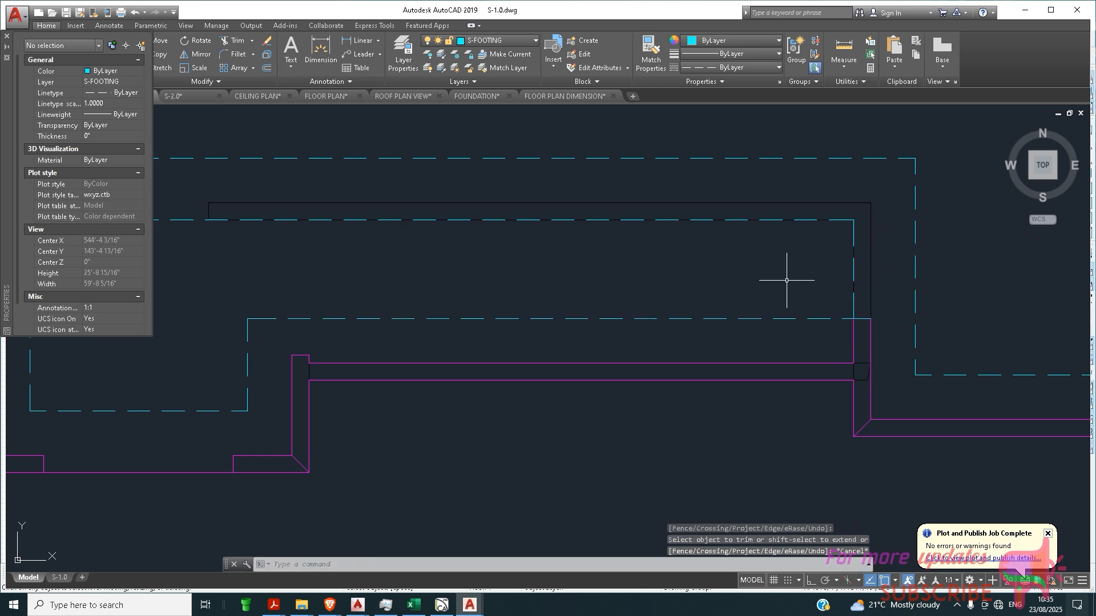
Delete the Brick Ledge Lines polyline running along the upper and right walls of the porch recess.
{"action": "left_click", "coordinate": [486, 203]}
{"action": "scroll", "coordinate": [628, 289], "scroll_direction": "down", "scroll_amount": 4}
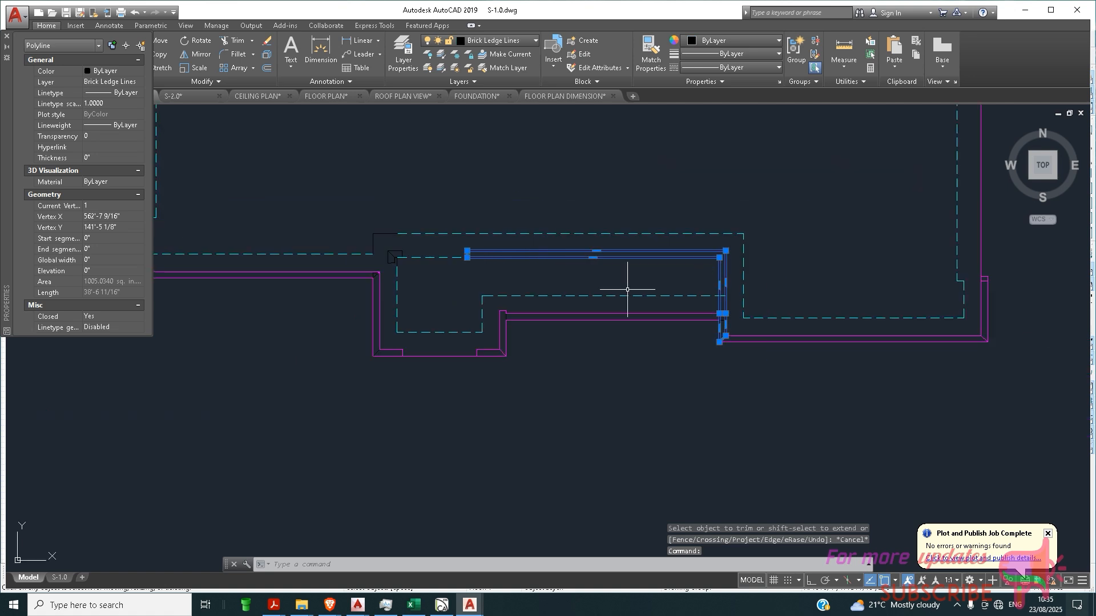
{"action": "key", "text": "Delete"}
{"action": "scroll", "coordinate": [552, 299], "scroll_direction": "down", "scroll_amount": 4}
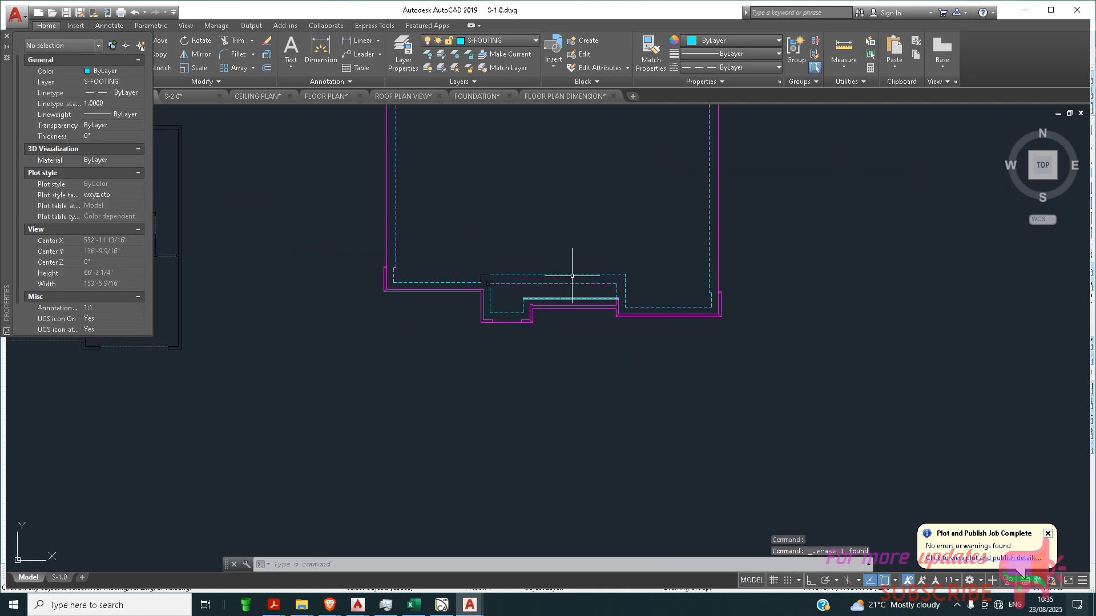
Match the properties of the porch recess's upper dashed footing line onto the solid black lines at its left corner.
{"action": "scroll", "coordinate": [485, 276], "scroll_direction": "up", "scroll_amount": 8}
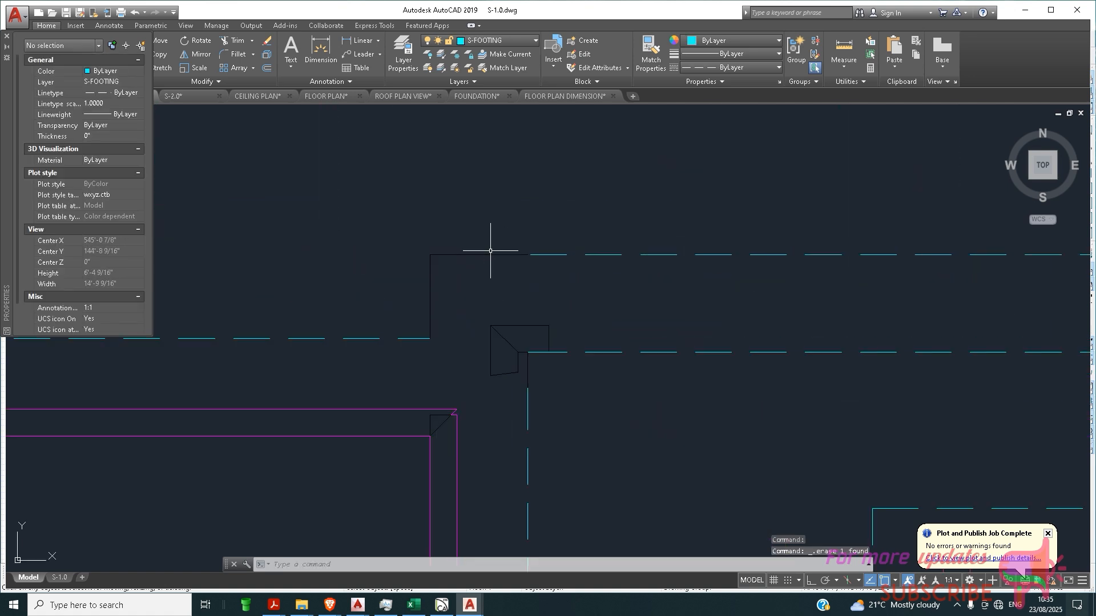
{"action": "scroll", "coordinate": [494, 247], "scroll_direction": "down", "scroll_amount": 3}
{"action": "left_click", "coordinate": [651, 51]}
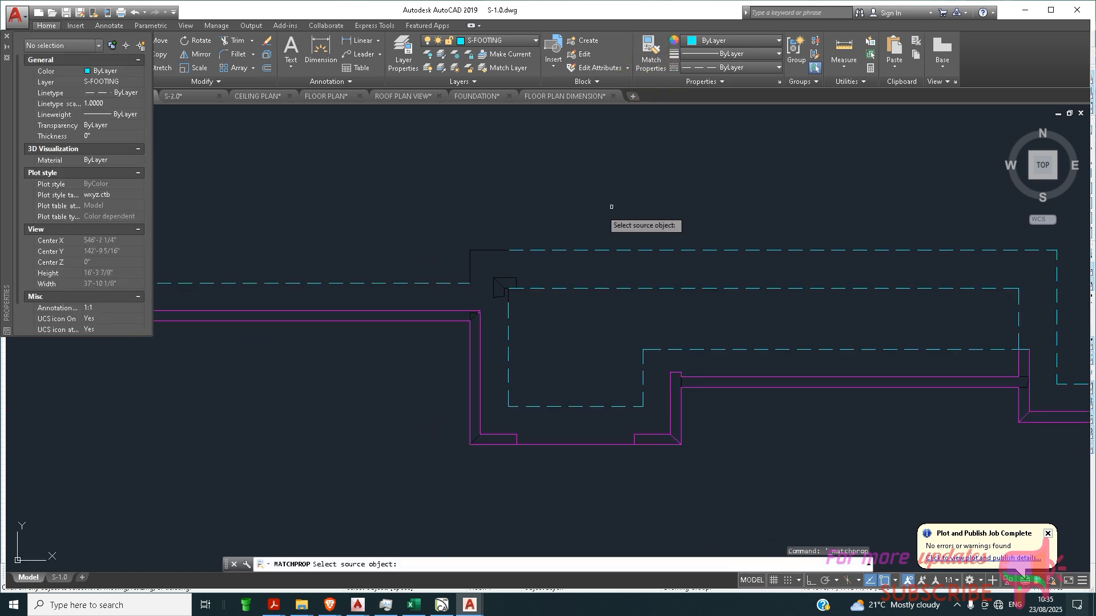
{"action": "left_click", "coordinate": [569, 225]}
{"action": "left_click", "coordinate": [568, 250]}
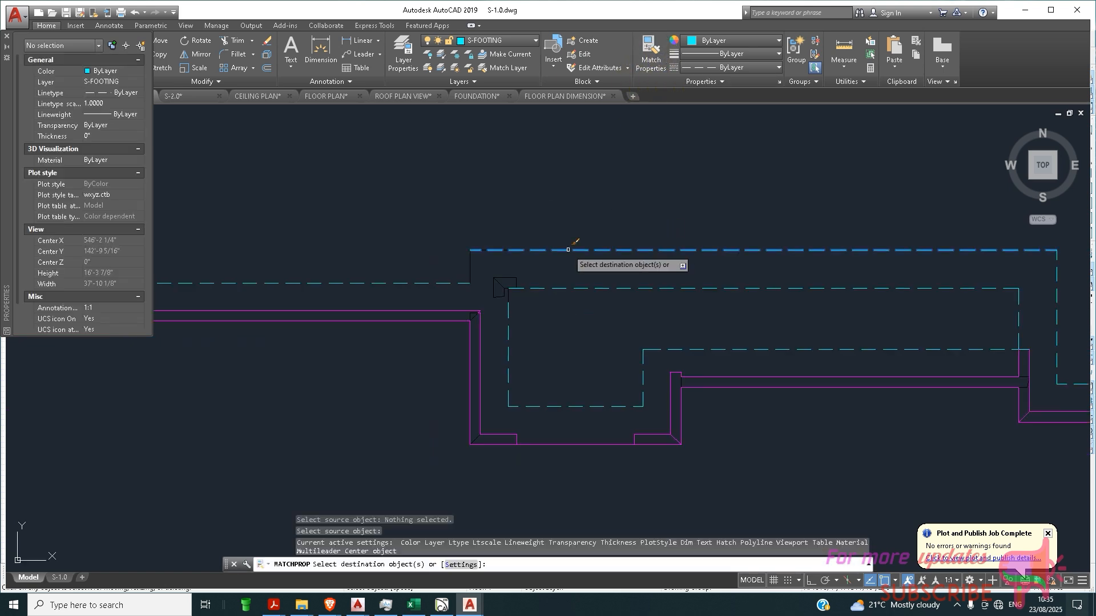
{"action": "left_click", "coordinate": [502, 234]}
{"action": "key", "text": "Escape"}
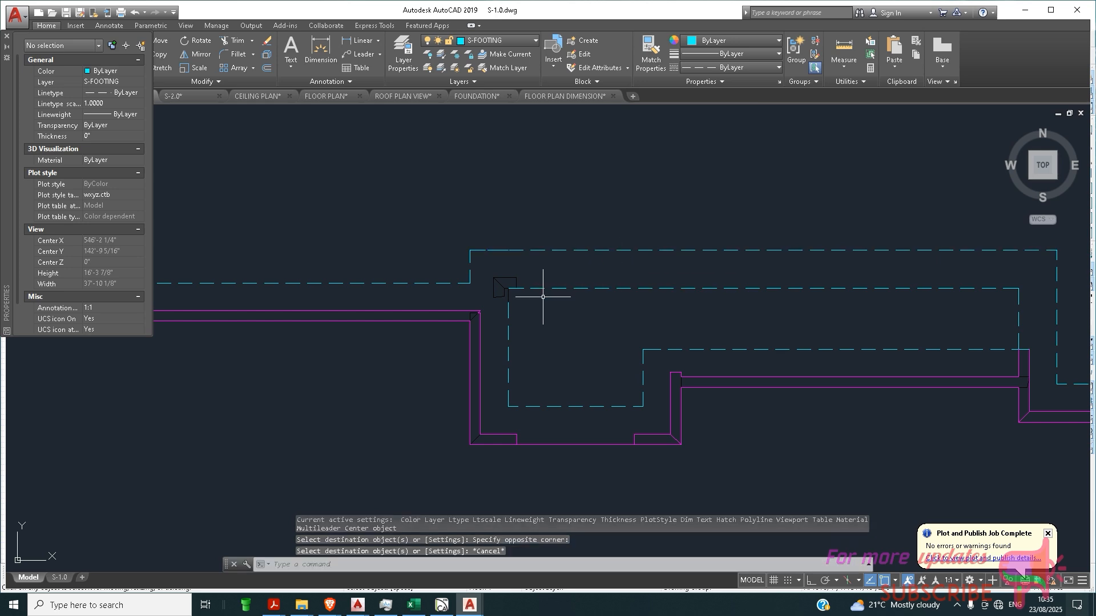
Examine the floor plan's interior walls, especially the wall between the cathedral ceiling room and the room to its right, against the foundation outline.
{"action": "scroll", "coordinate": [533, 294], "scroll_direction": "down", "scroll_amount": 5}
{"action": "scroll", "coordinate": [537, 344], "scroll_direction": "down", "scroll_amount": 3}
{"action": "scroll", "coordinate": [567, 269], "scroll_direction": "up", "scroll_amount": 7}
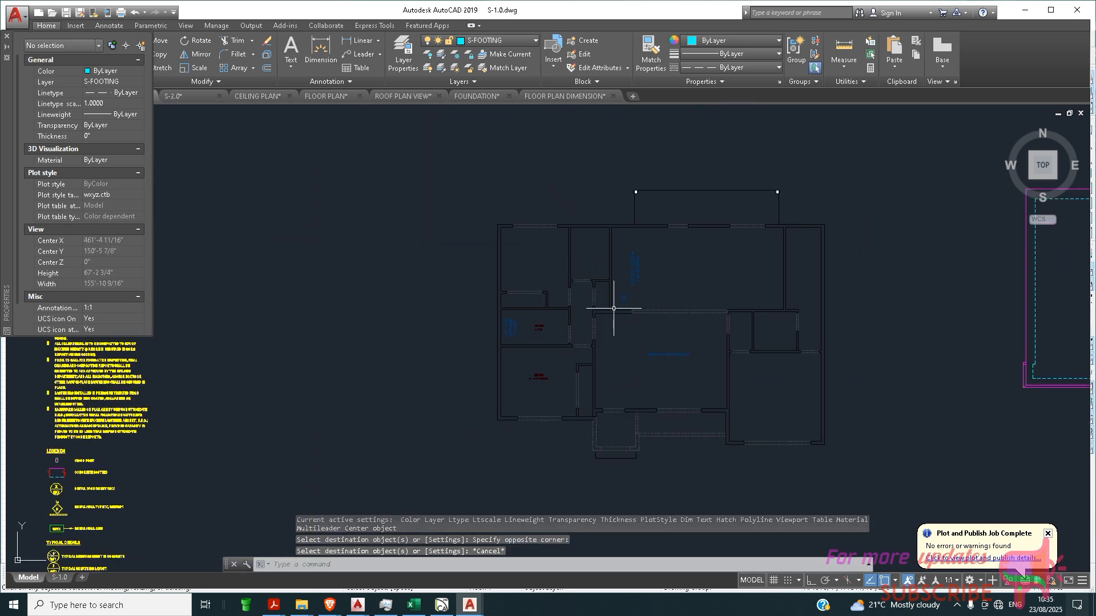
{"action": "scroll", "coordinate": [374, 361], "scroll_direction": "down", "scroll_amount": 3}
{"action": "scroll", "coordinate": [726, 360], "scroll_direction": "up", "scroll_amount": 3}
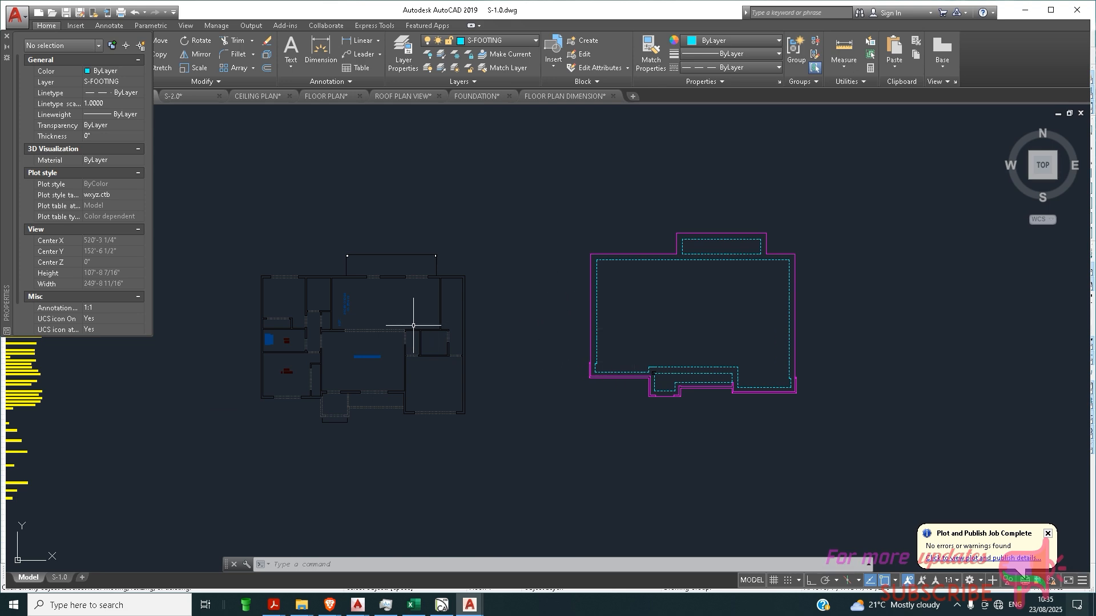
{"action": "scroll", "coordinate": [393, 342], "scroll_direction": "up", "scroll_amount": 5}
{"action": "scroll", "coordinate": [428, 350], "scroll_direction": "down", "scroll_amount": 7}
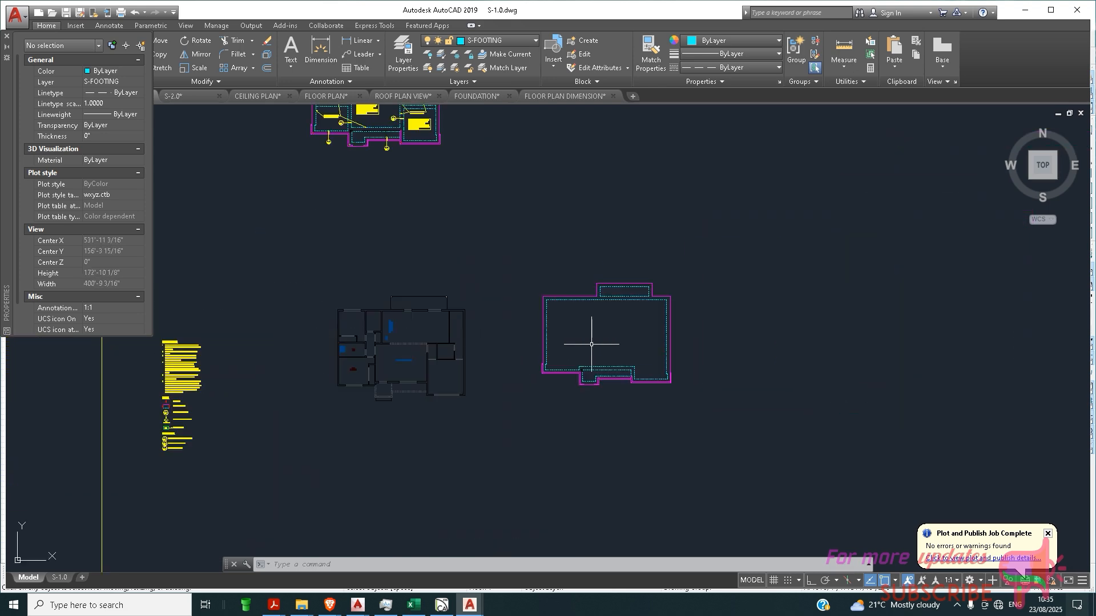
{"action": "scroll", "coordinate": [543, 285], "scroll_direction": "up", "scroll_amount": 5}
{"action": "scroll", "coordinate": [695, 274], "scroll_direction": "down", "scroll_amount": 4}
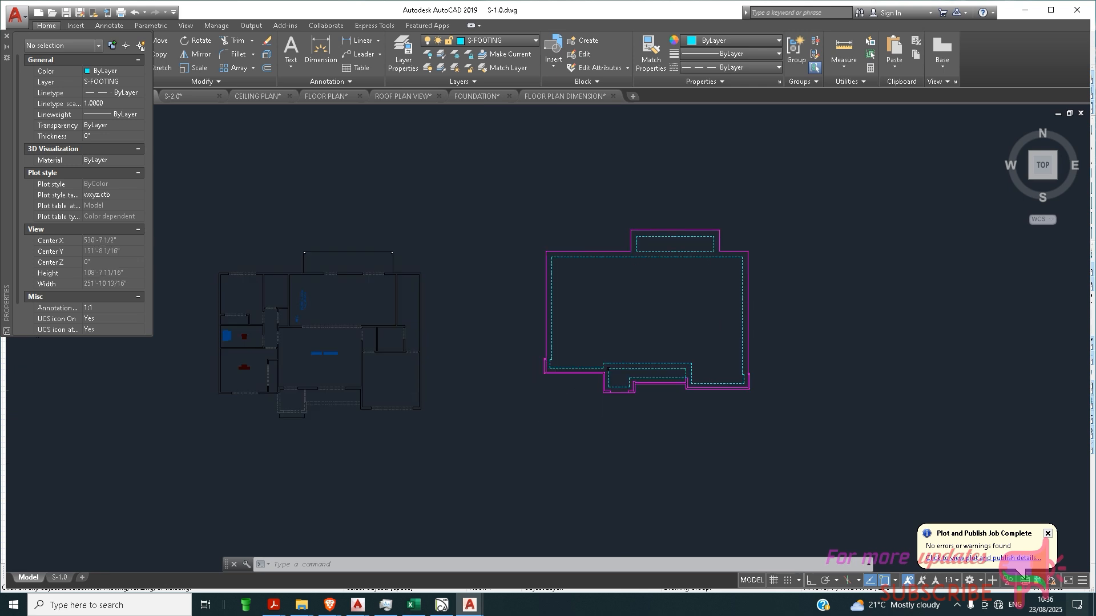
{"action": "scroll", "coordinate": [313, 337], "scroll_direction": "up", "scroll_amount": 5}
{"action": "scroll", "coordinate": [464, 335], "scroll_direction": "down", "scroll_amount": 3}
{"action": "scroll", "coordinate": [403, 345], "scroll_direction": "up", "scroll_amount": 4}
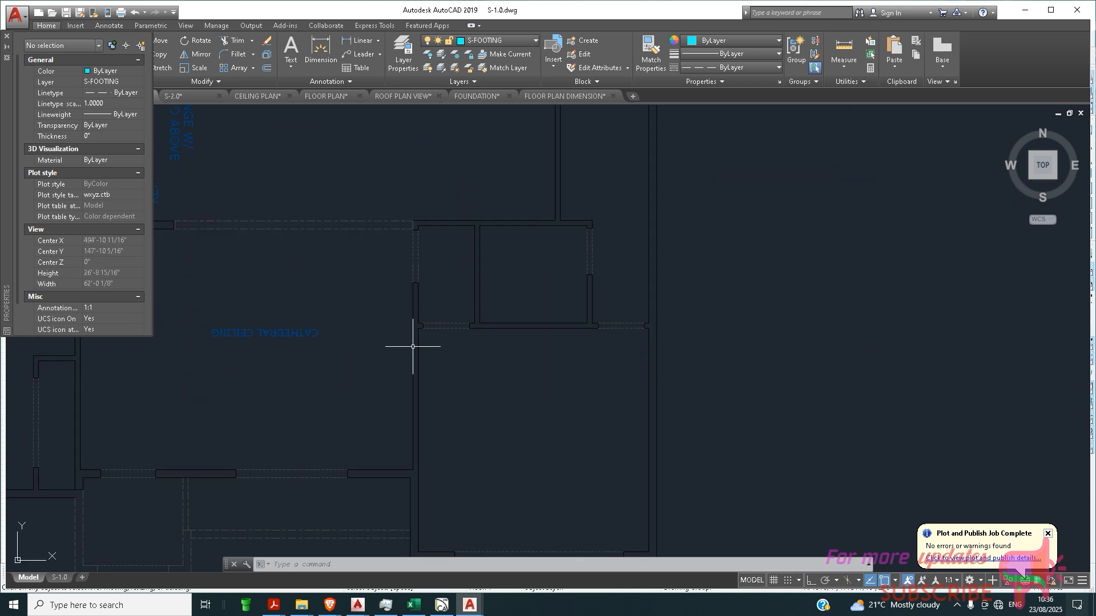
{"action": "scroll", "coordinate": [415, 348], "scroll_direction": "down", "scroll_amount": 3}
{"action": "scroll", "coordinate": [451, 320], "scroll_direction": "up", "scroll_amount": 5}
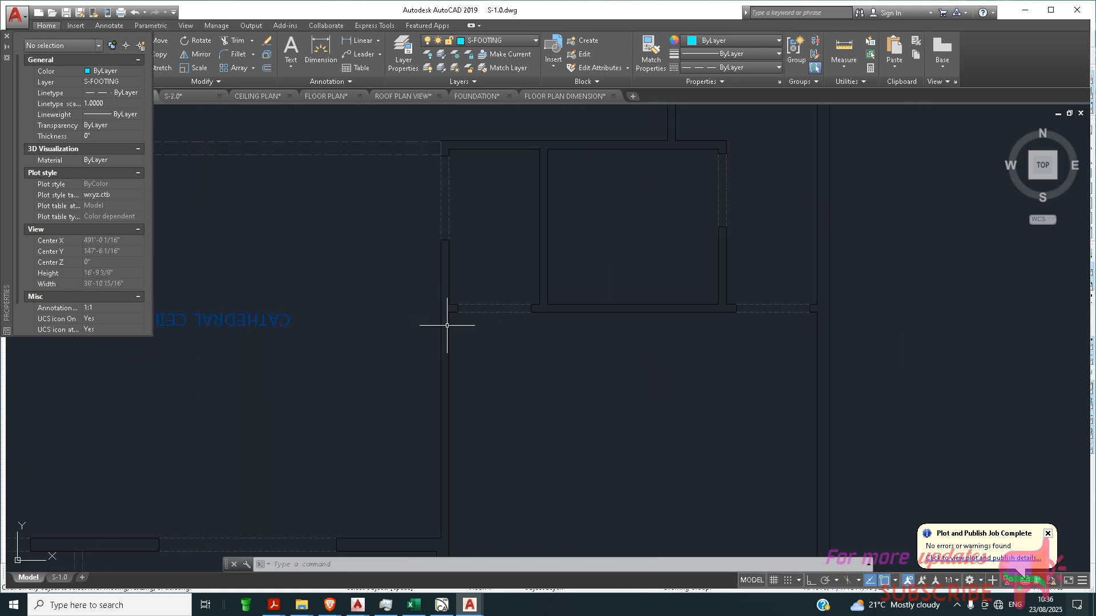
{"action": "scroll", "coordinate": [456, 334], "scroll_direction": "down", "scroll_amount": 2}
{"action": "scroll", "coordinate": [468, 336], "scroll_direction": "up", "scroll_amount": 5}
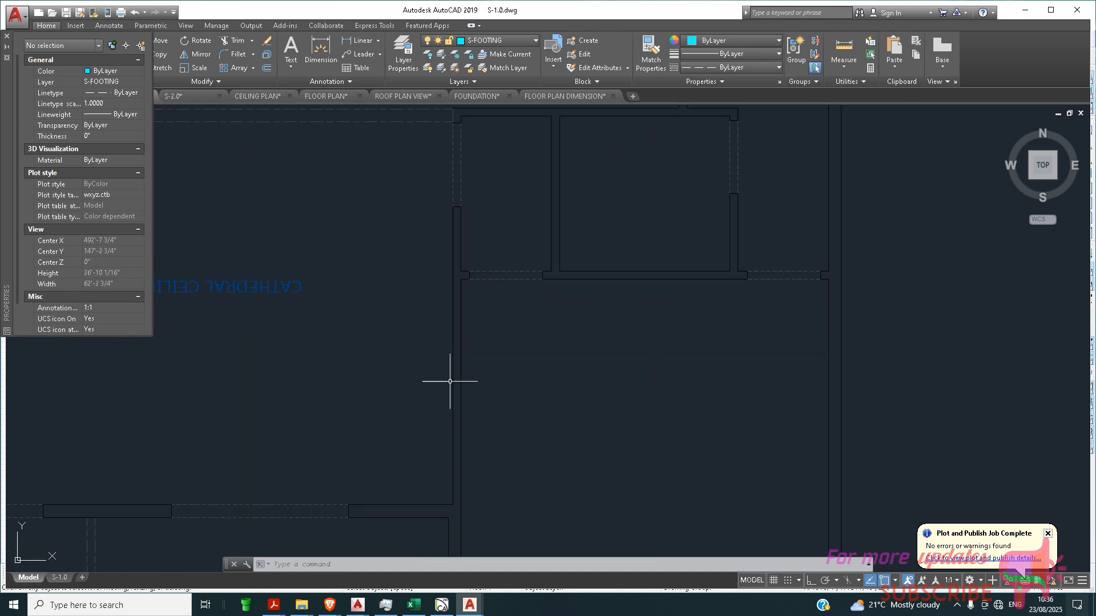
{"action": "scroll", "coordinate": [523, 358], "scroll_direction": "down", "scroll_amount": 3}
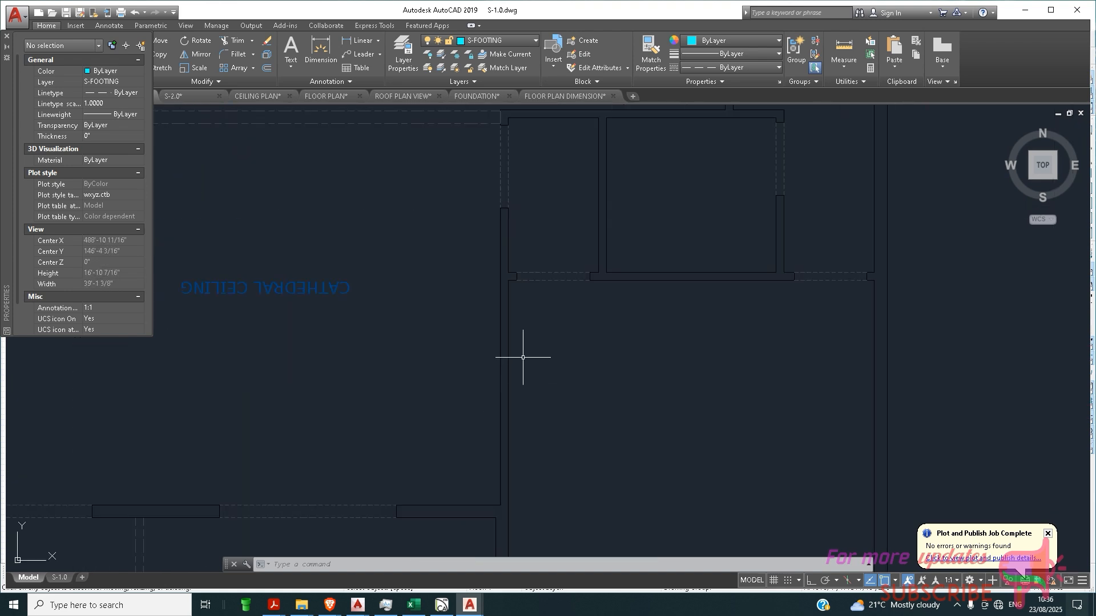
Add a linear dimension across the thickness of the wall on the right side of the cathedral ceiling room.
{"action": "left_click", "coordinate": [360, 41]}
{"action": "scroll", "coordinate": [553, 379], "scroll_direction": "up", "scroll_amount": 4}
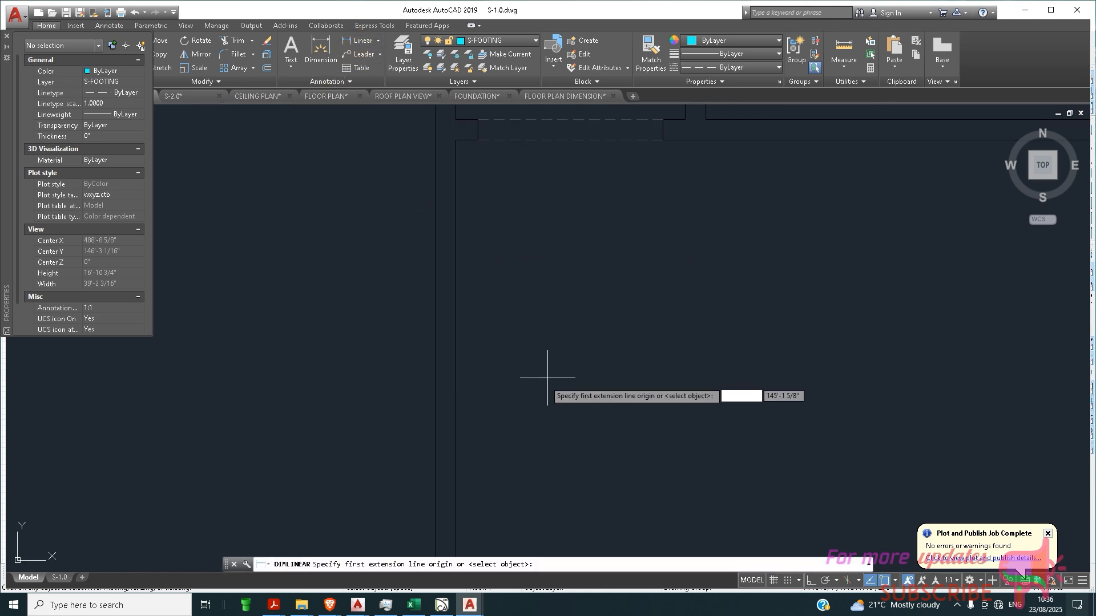
{"action": "left_click", "coordinate": [455, 401]}
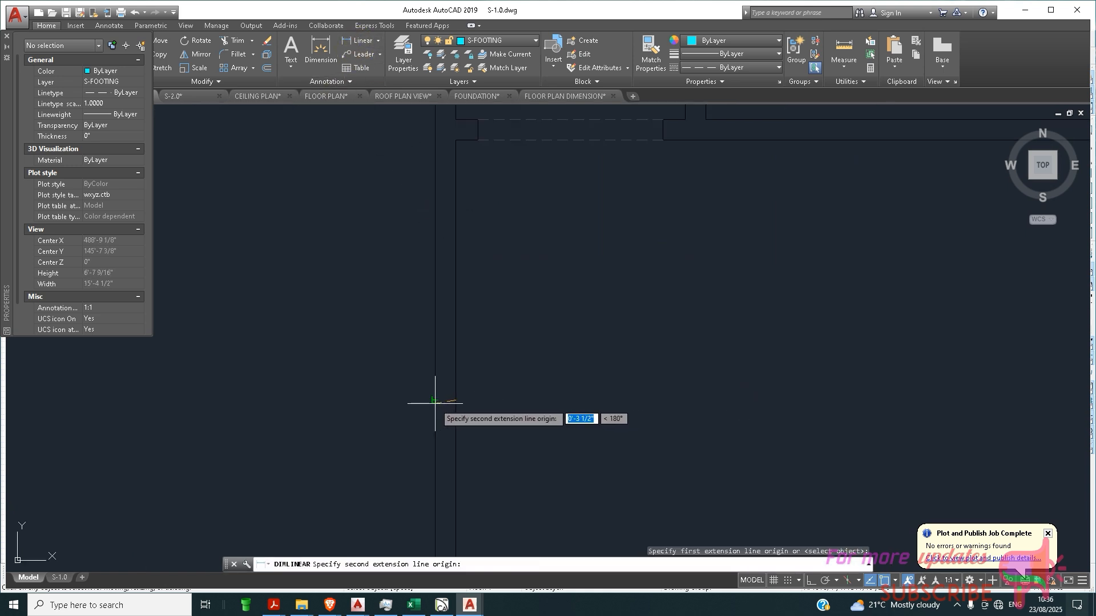
{"action": "left_click", "coordinate": [435, 404]}
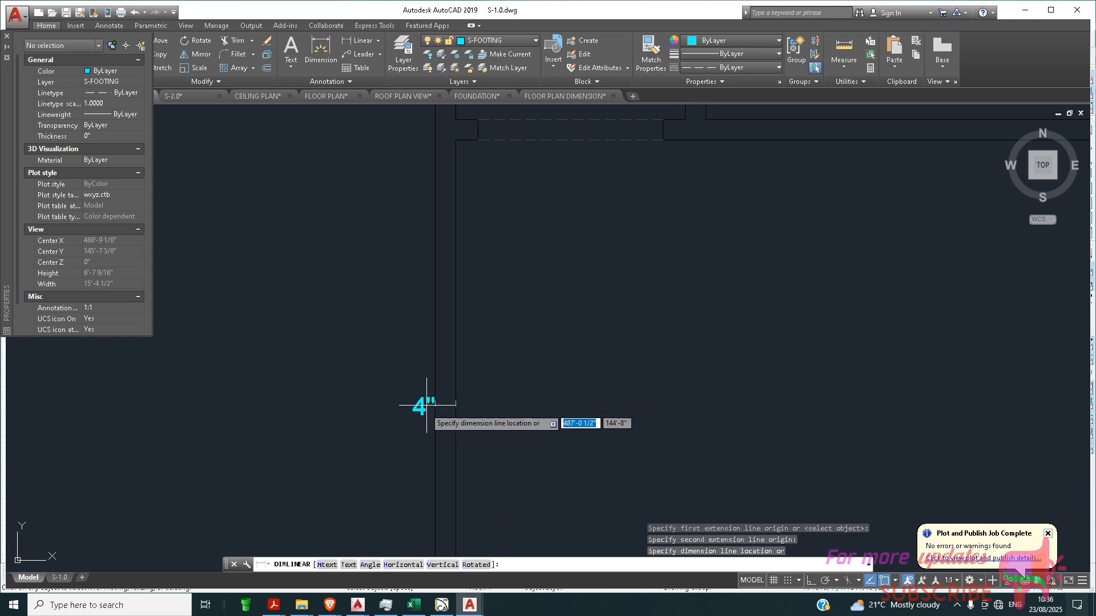
{"action": "left_click", "coordinate": [435, 435]}
{"action": "scroll", "coordinate": [485, 317], "scroll_direction": "down", "scroll_amount": 4}
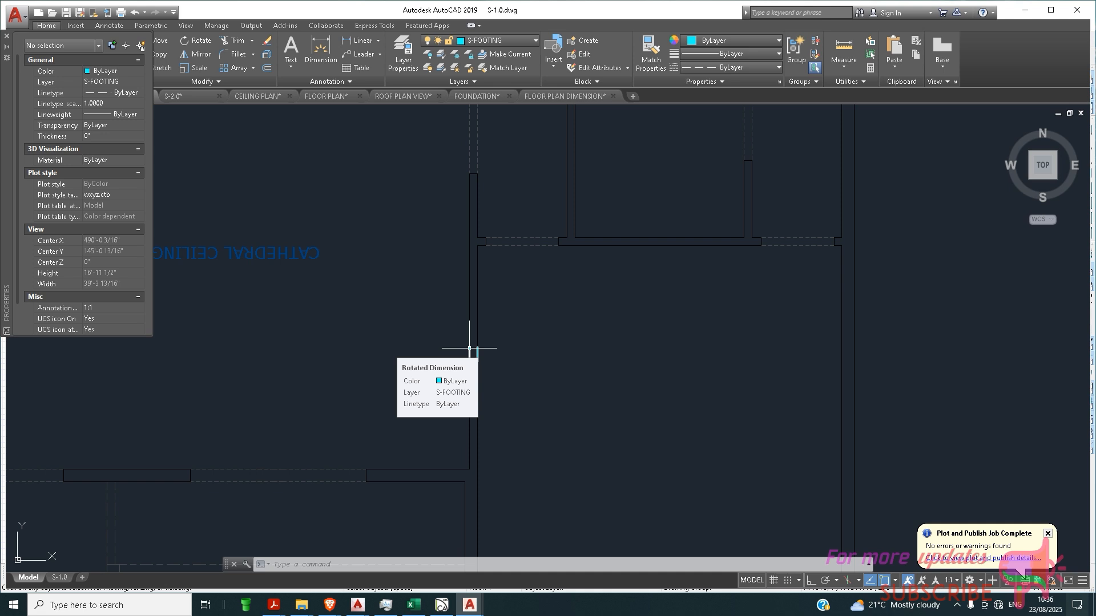
{"action": "scroll", "coordinate": [470, 348], "scroll_direction": "down", "scroll_amount": 2}
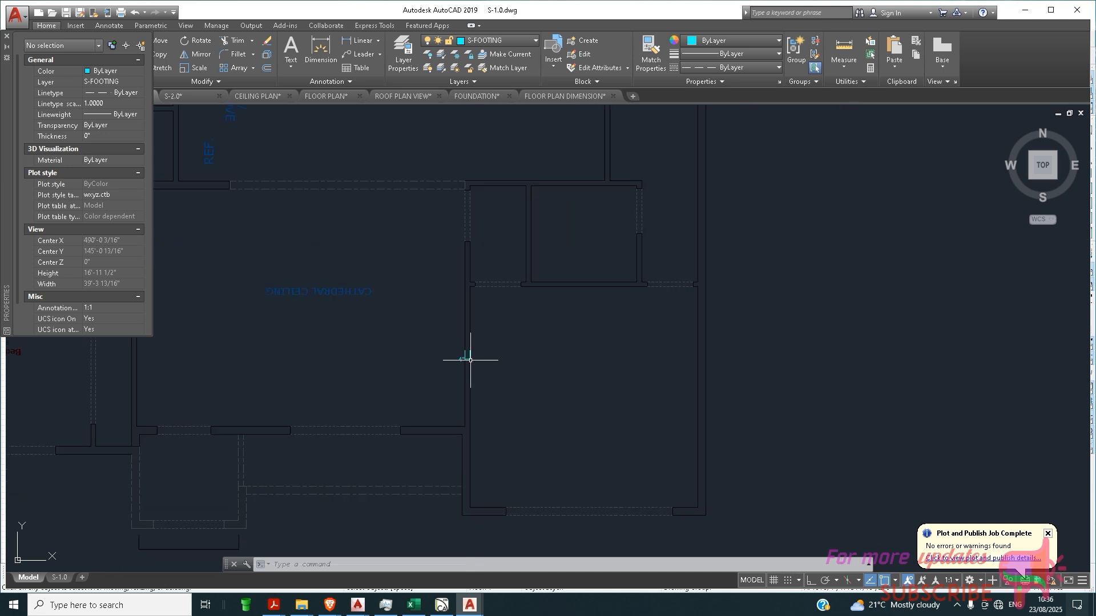
{"action": "key", "text": "Escape"}
{"action": "scroll", "coordinate": [521, 310], "scroll_direction": "down", "scroll_amount": 3}
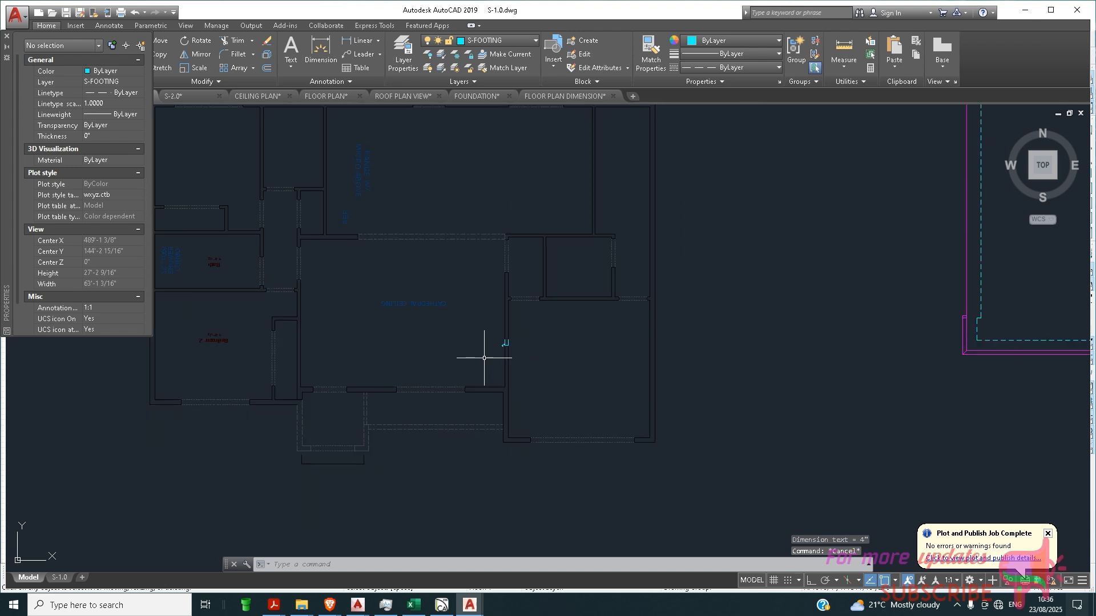
Set the Offset distance to 7 inches and leave the command without offsetting any object.
{"action": "left_click", "coordinate": [268, 69]}
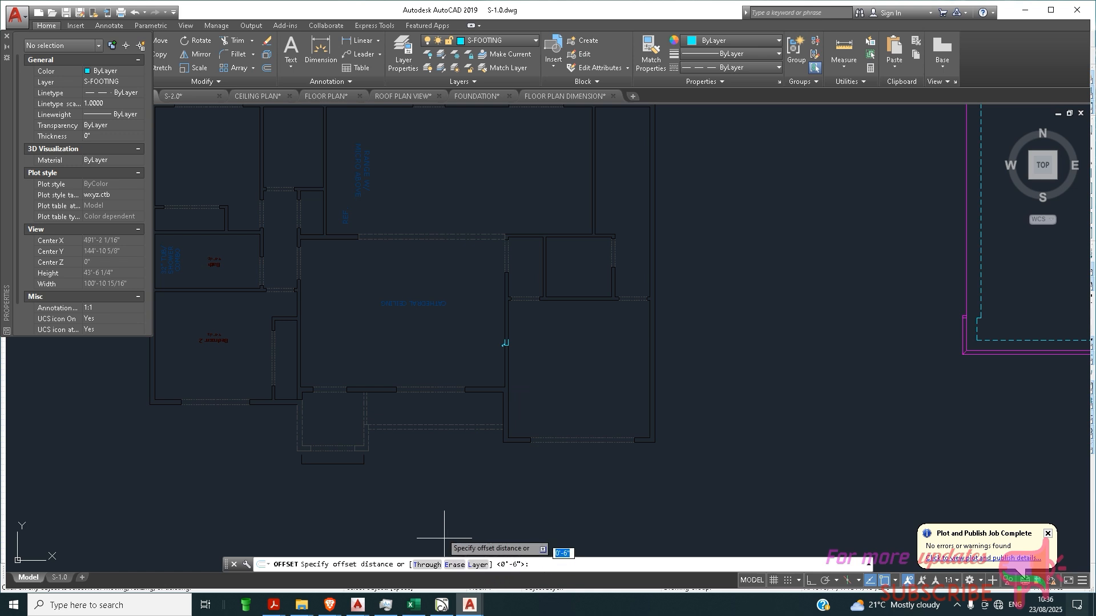
{"action": "type", "text": "7"}
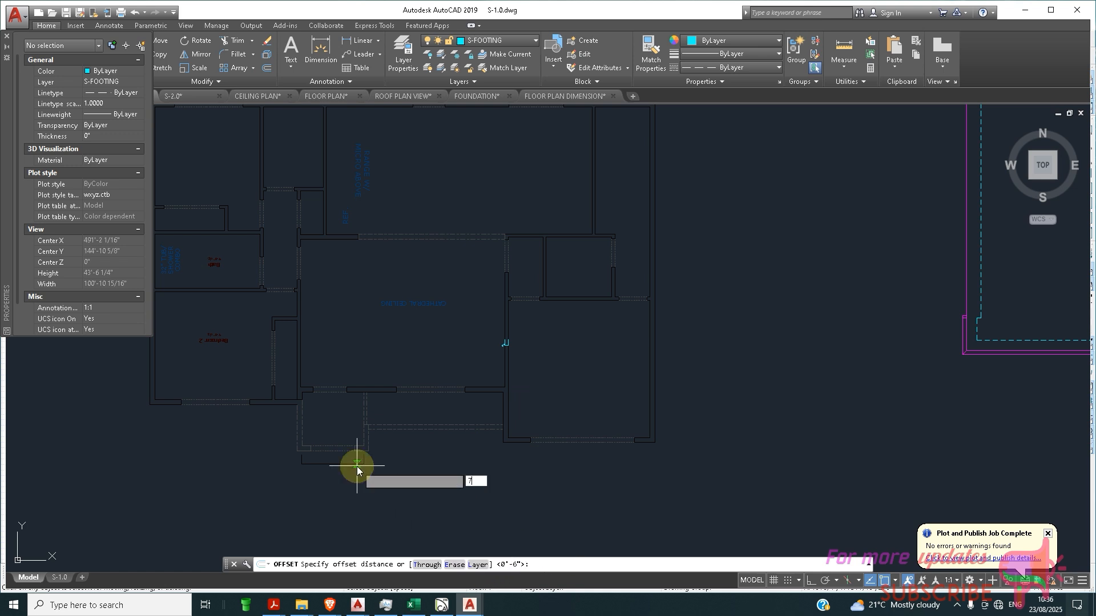
{"action": "key", "text": "Return"}
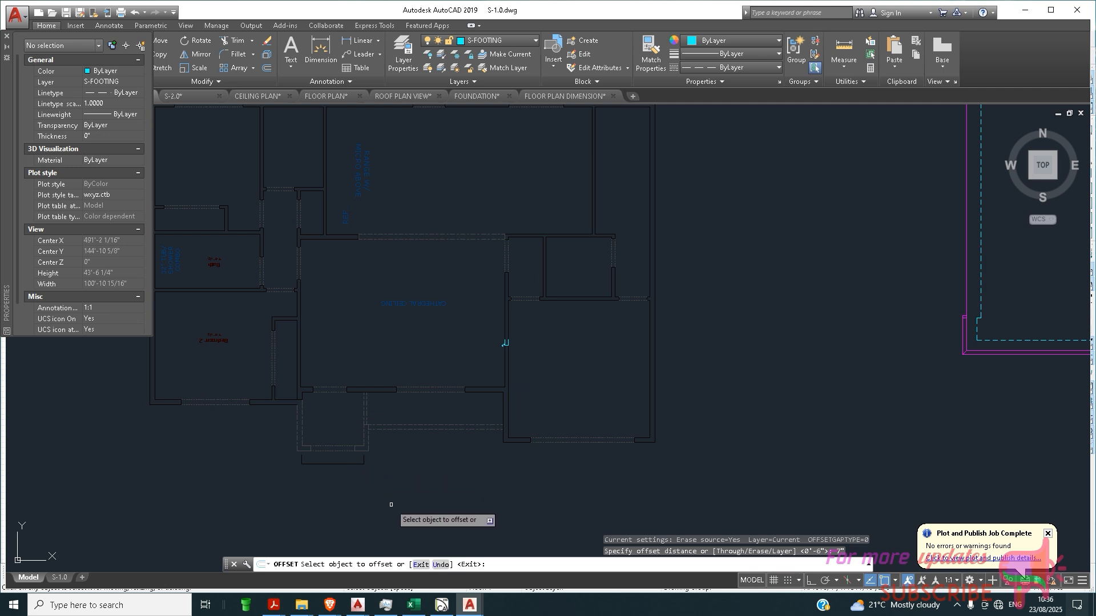
{"action": "key", "text": "Escape"}
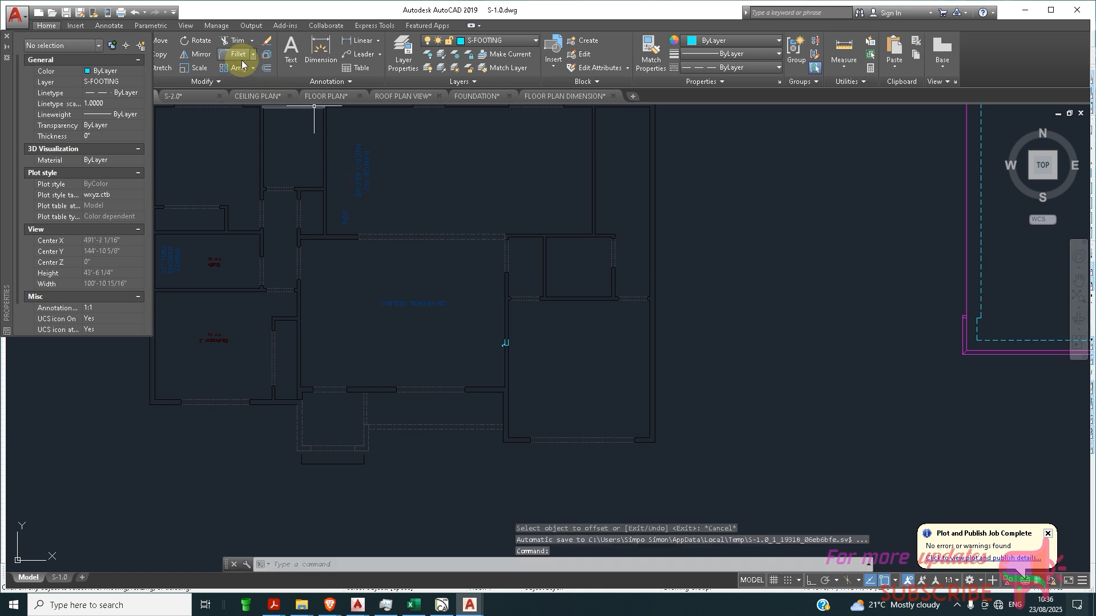
Try offsetting the right face of the dimensioned wall 7 inches into the adjoining room, and undo that offset.
{"action": "left_click", "coordinate": [267, 68]}
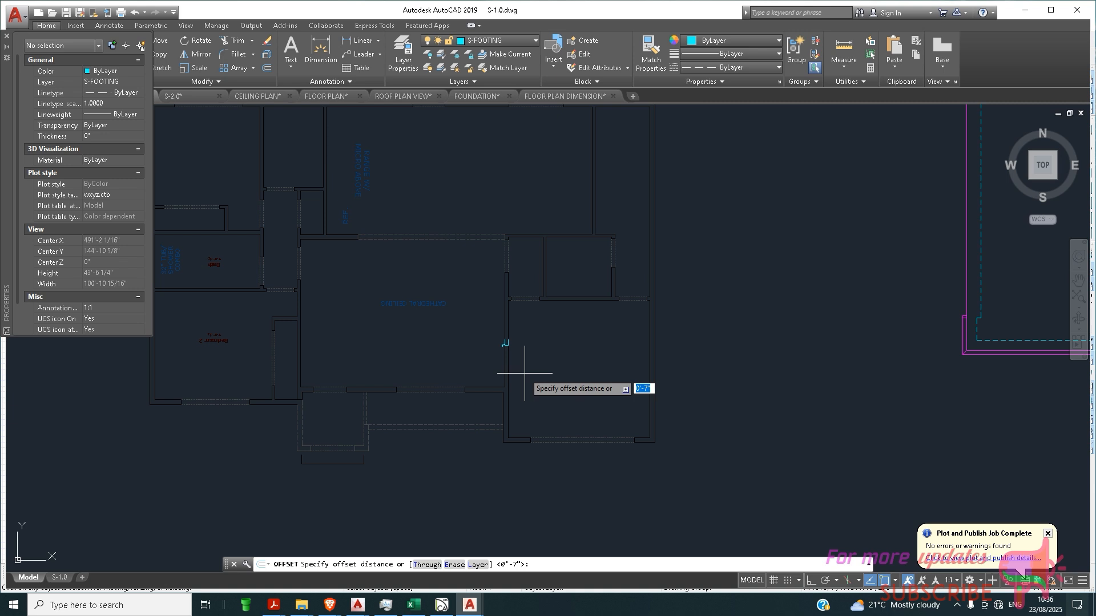
{"action": "key", "text": "Return"}
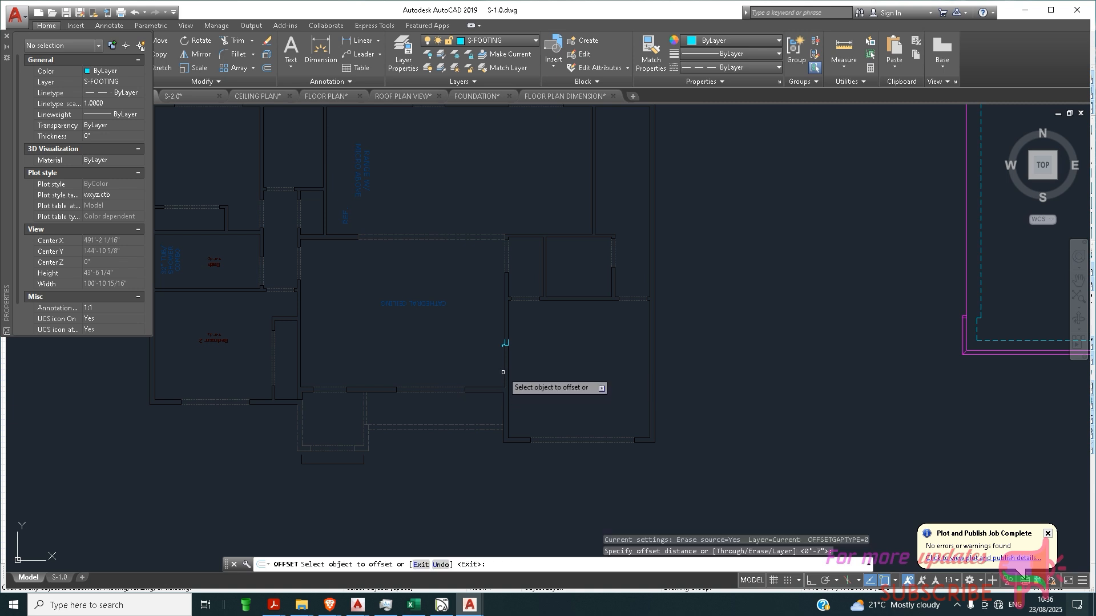
{"action": "left_click", "coordinate": [505, 342]}
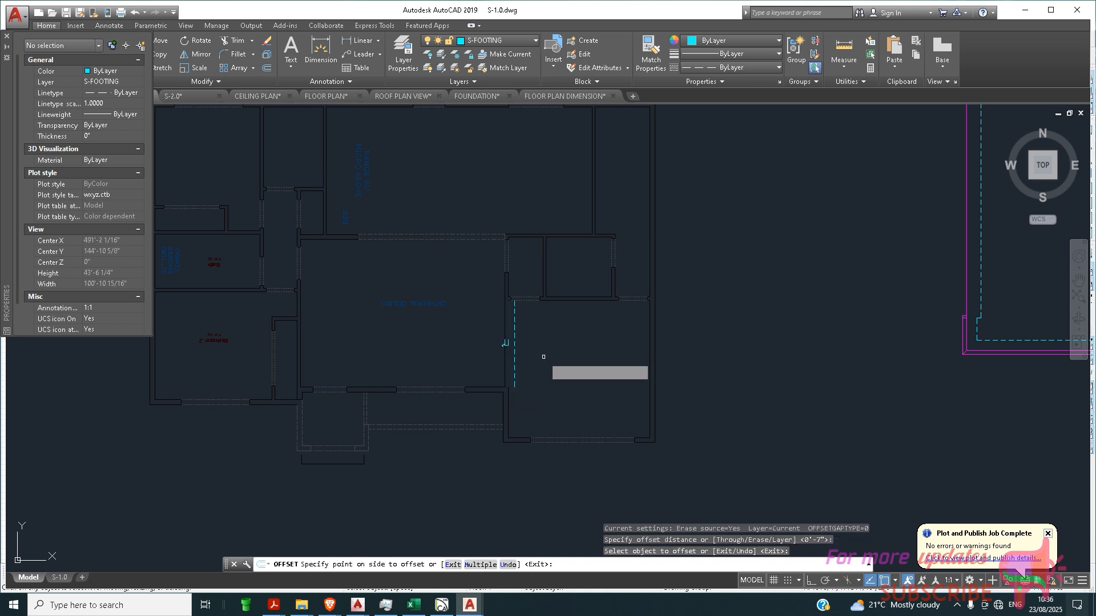
{"action": "left_click", "coordinate": [543, 357]}
{"action": "scroll", "coordinate": [541, 337], "scroll_direction": "up", "scroll_amount": 3}
{"action": "key", "text": "Escape"}
{"action": "scroll", "coordinate": [482, 362], "scroll_direction": "up", "scroll_amount": 1}
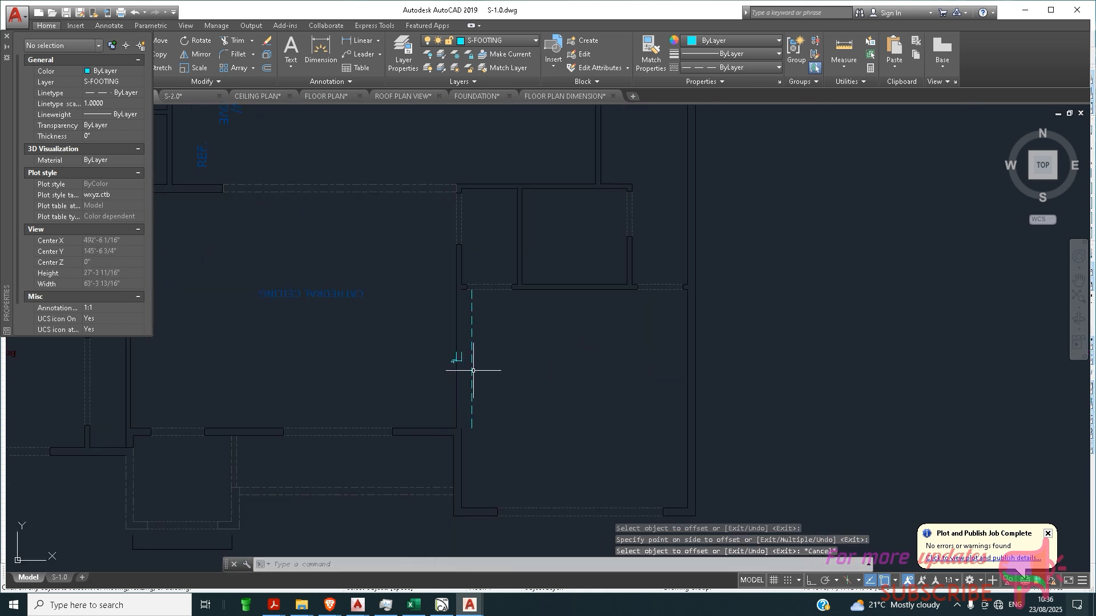
{"action": "scroll", "coordinate": [473, 370], "scroll_direction": "up", "scroll_amount": 2}
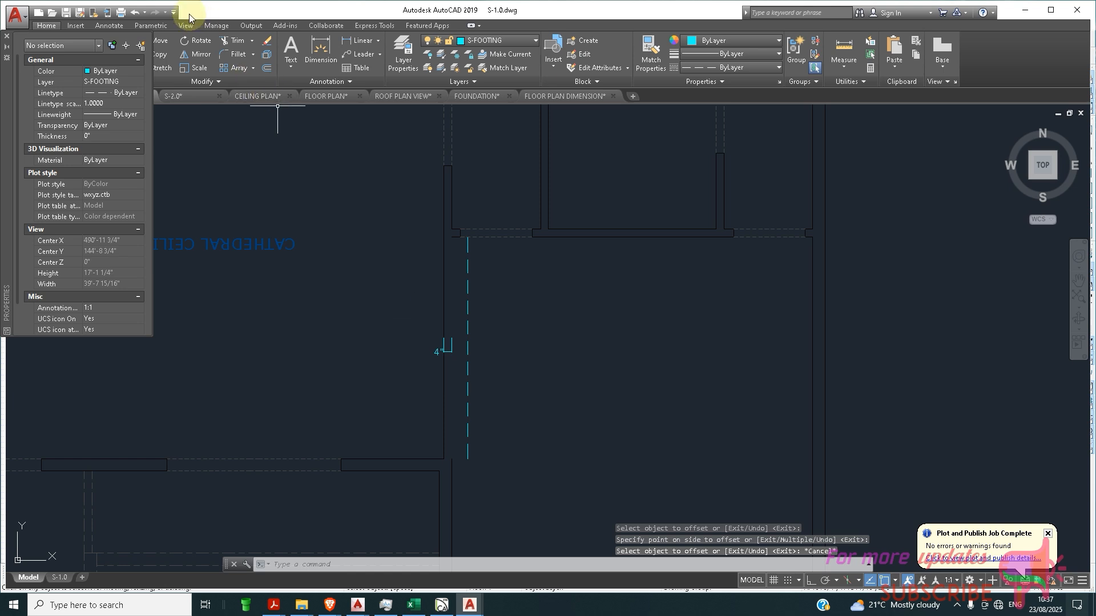
{"action": "left_click", "coordinate": [134, 12]}
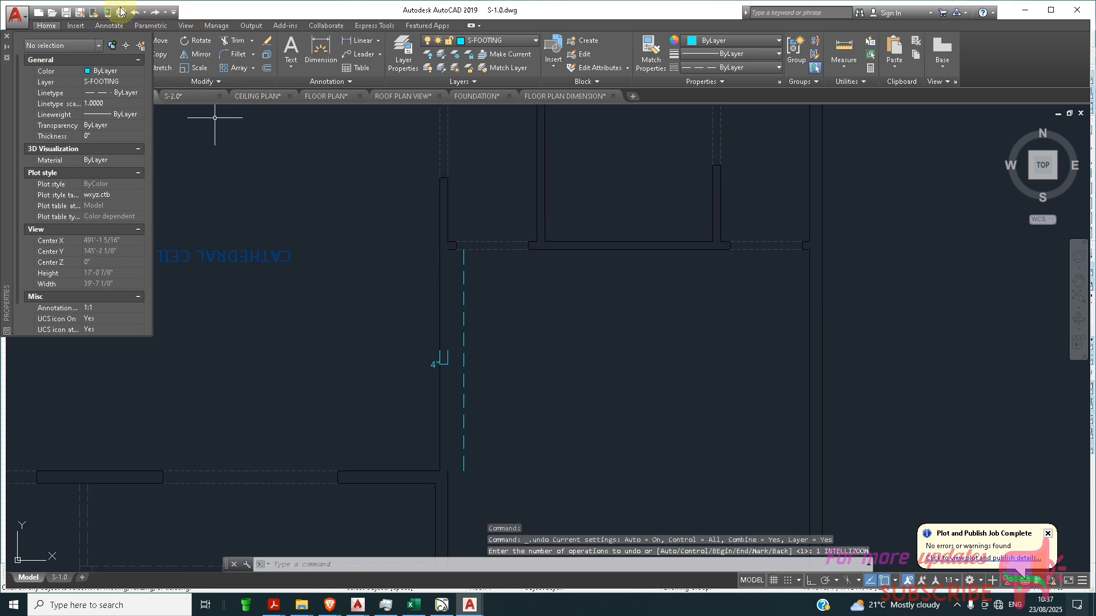
{"action": "scroll", "coordinate": [427, 375], "scroll_direction": "down", "scroll_amount": 2}
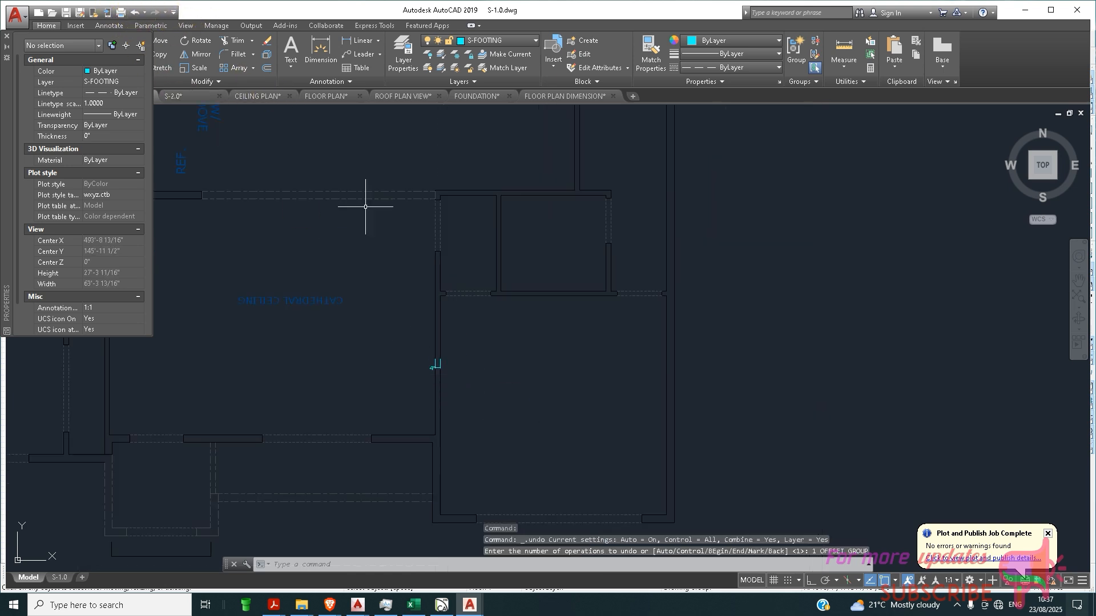
Configure Offset to keep the source object and place new objects on the source layer.
{"action": "left_click", "coordinate": [266, 69]}
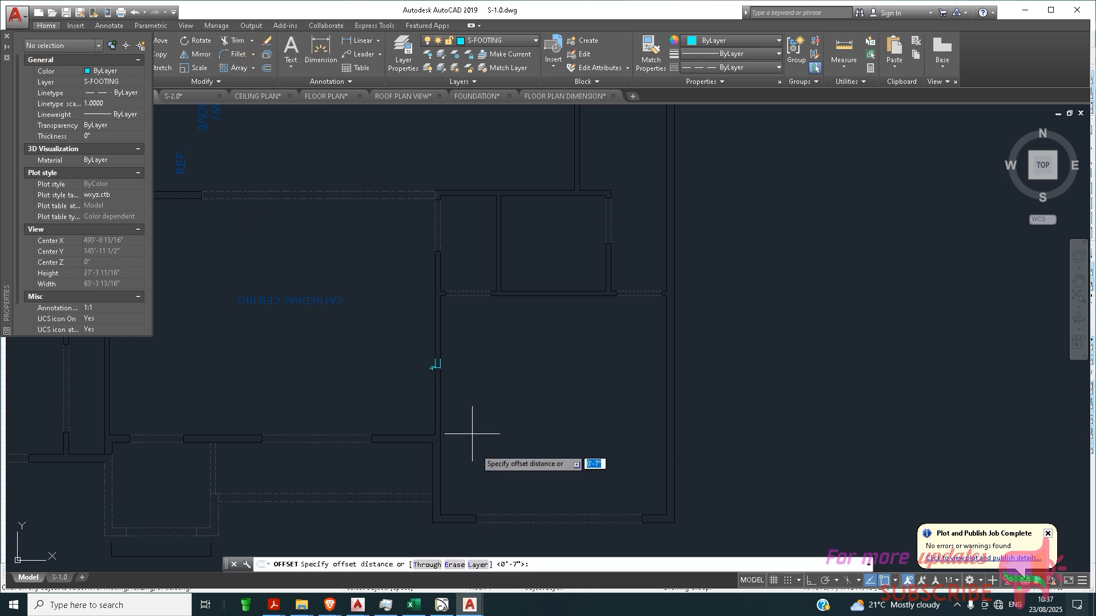
{"action": "left_click", "coordinate": [455, 565]}
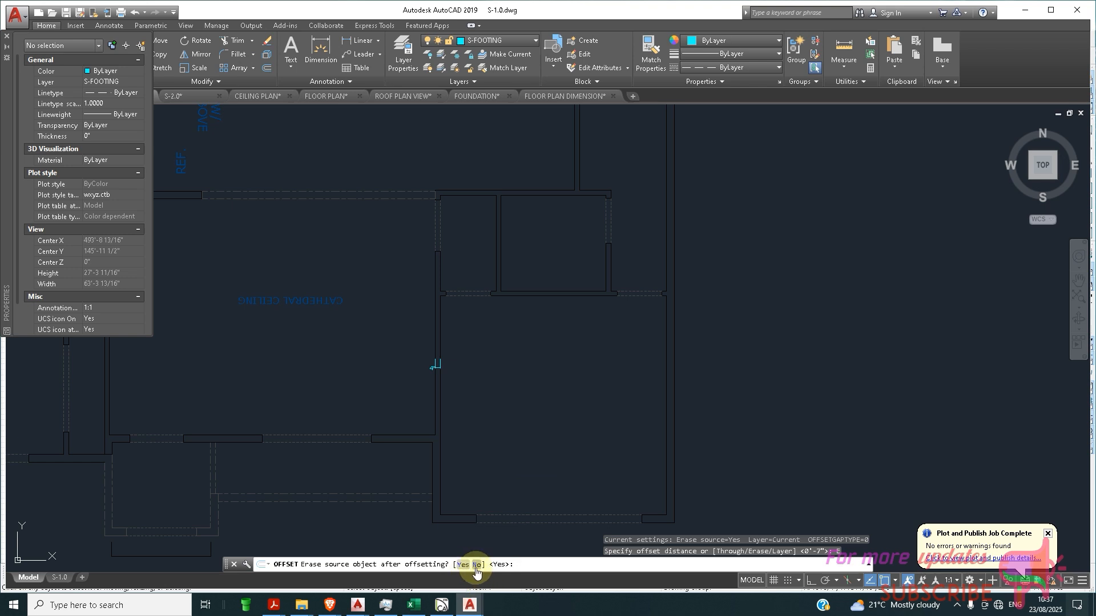
{"action": "left_click", "coordinate": [476, 567]}
{"action": "left_click", "coordinate": [479, 565]}
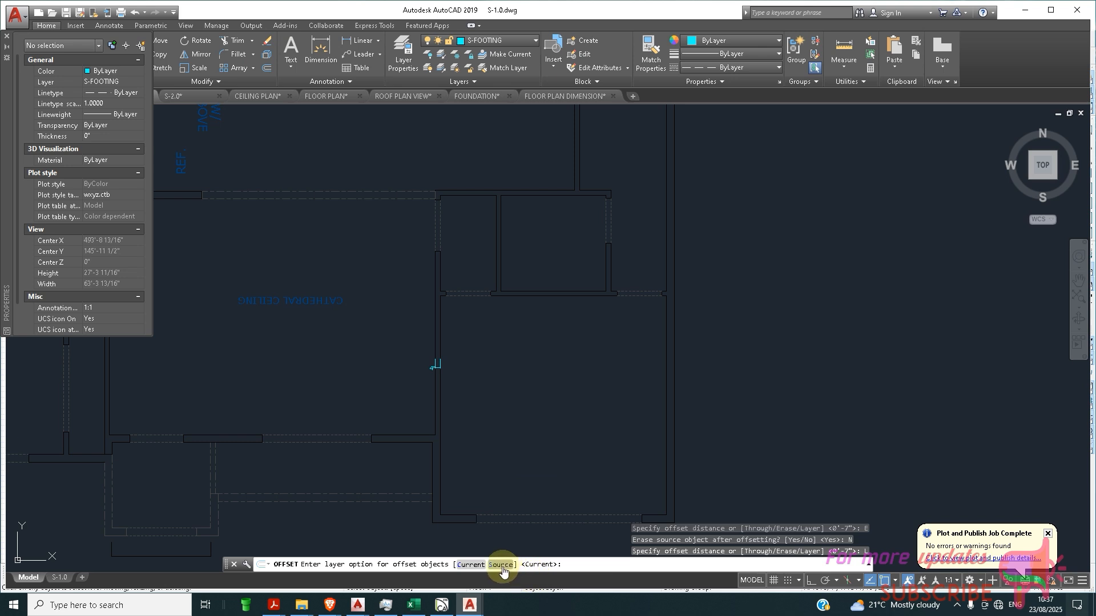
{"action": "left_click", "coordinate": [501, 565]}
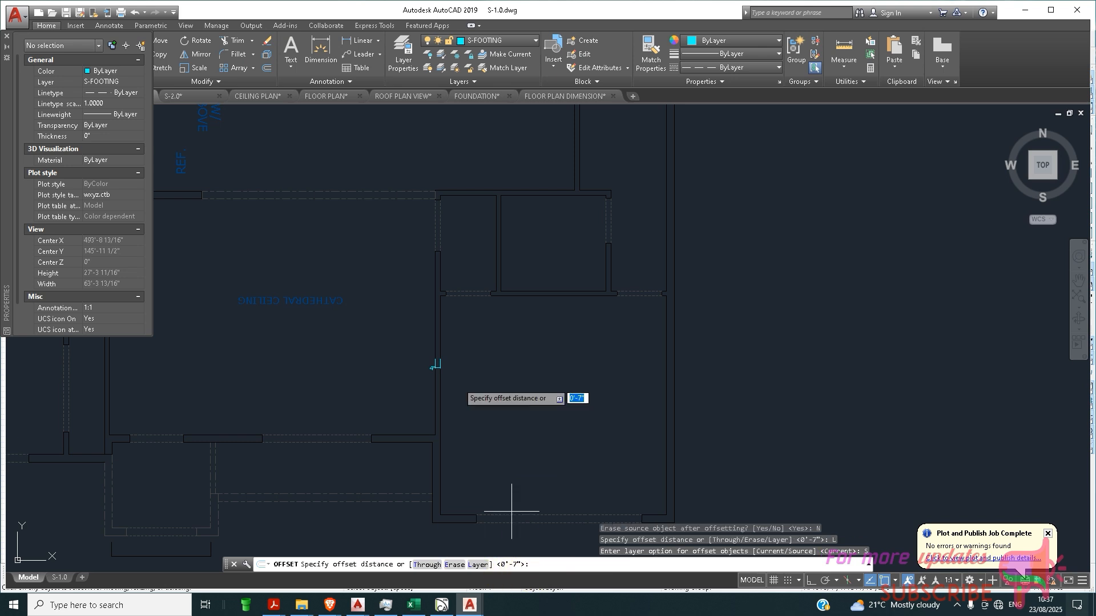
Offset the dimensioned wall's right face line 7 inches to the right into the adjoining room.
{"action": "key", "text": "Return"}
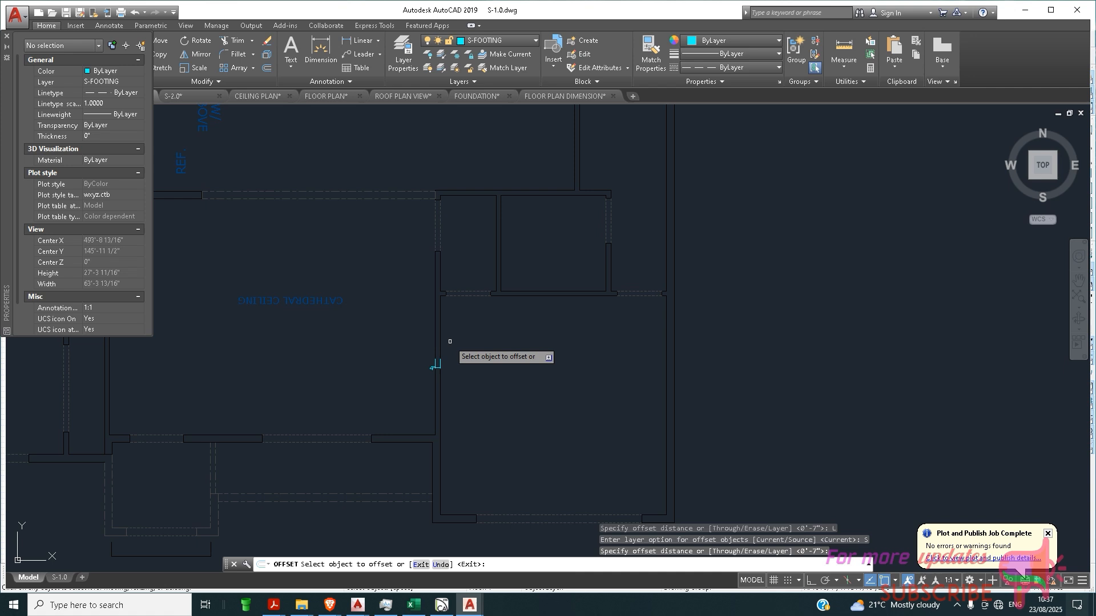
{"action": "left_click", "coordinate": [441, 393]}
{"action": "left_click", "coordinate": [522, 410]}
{"action": "scroll", "coordinate": [473, 368], "scroll_direction": "up", "scroll_amount": 3}
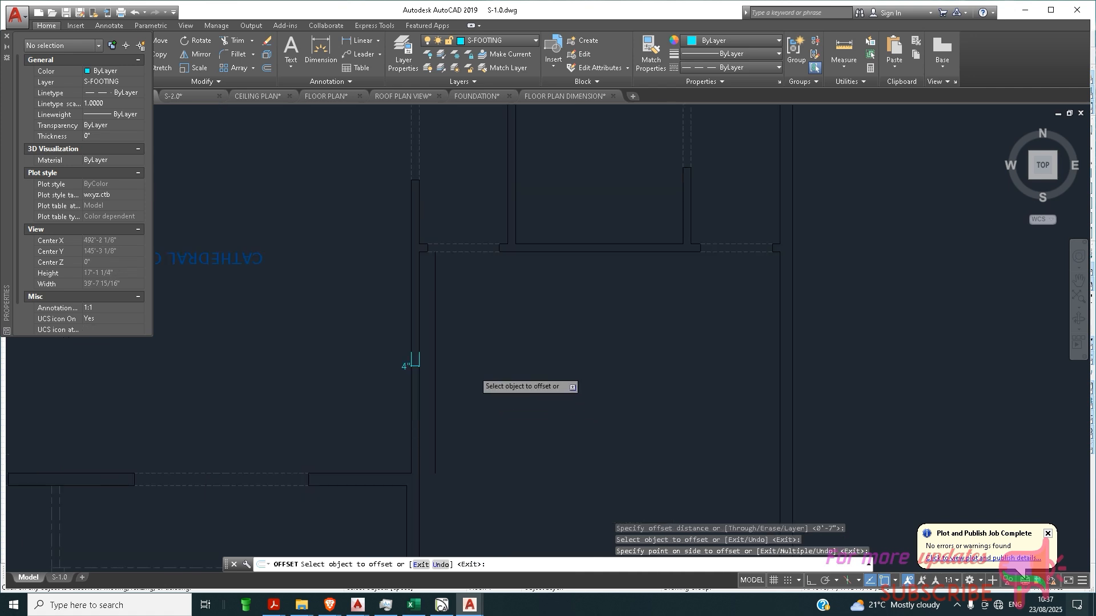
Inspect the offset line beside the dimensioned wall and how it relates to the surrounding rooms.
{"action": "key", "text": "Escape"}
{"action": "scroll", "coordinate": [445, 382], "scroll_direction": "up", "scroll_amount": 3}
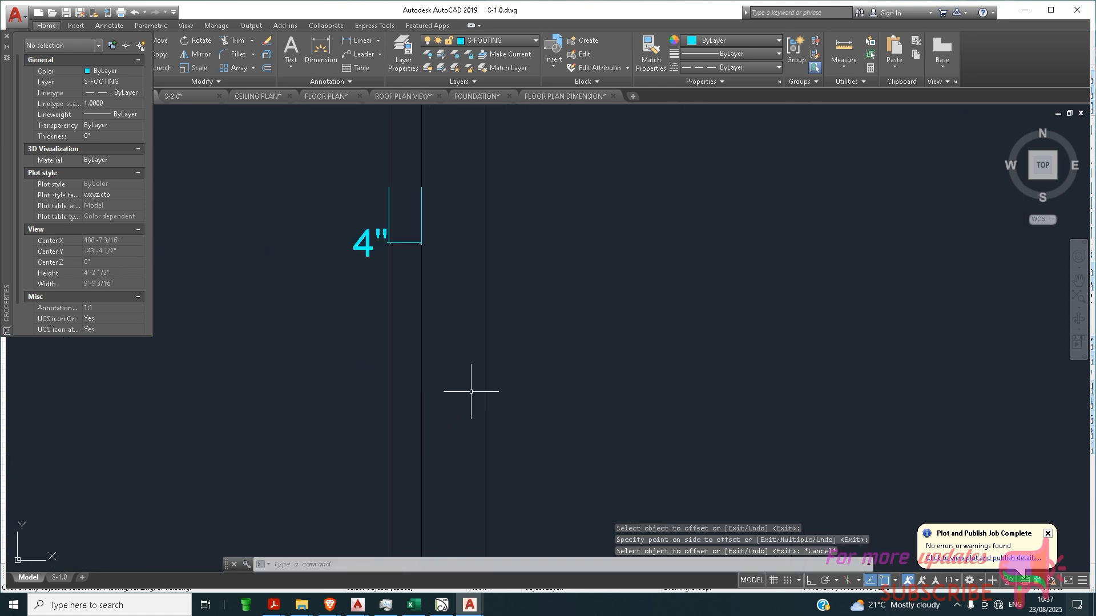
{"action": "scroll", "coordinate": [472, 384], "scroll_direction": "down", "scroll_amount": 5}
{"action": "scroll", "coordinate": [477, 384], "scroll_direction": "up", "scroll_amount": 2}
{"action": "scroll", "coordinate": [472, 371], "scroll_direction": "down", "scroll_amount": 5}
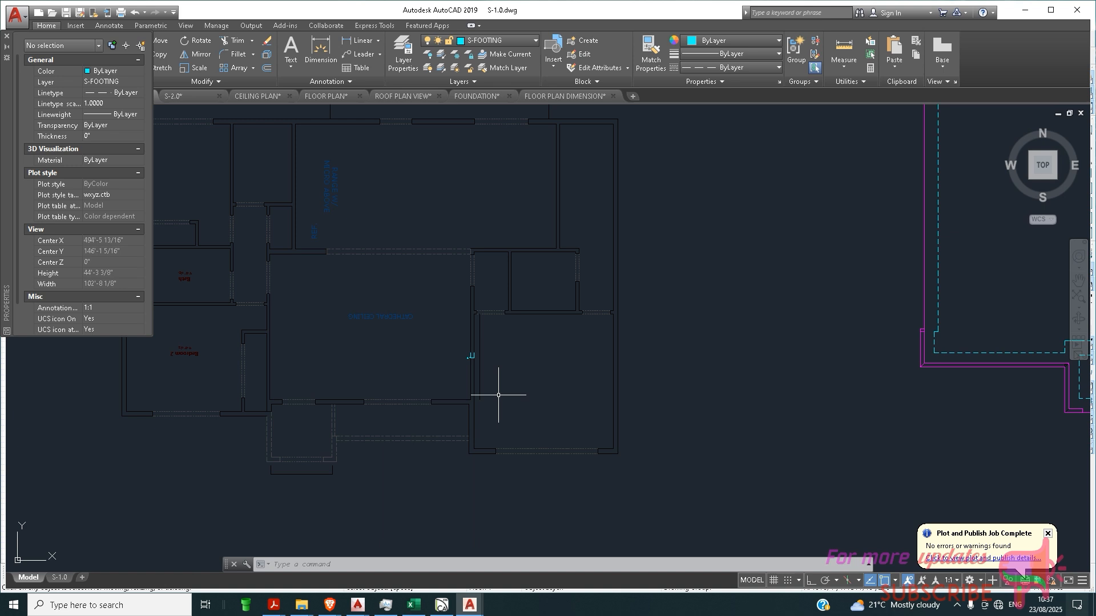
{"action": "scroll", "coordinate": [456, 373], "scroll_direction": "up", "scroll_amount": 3}
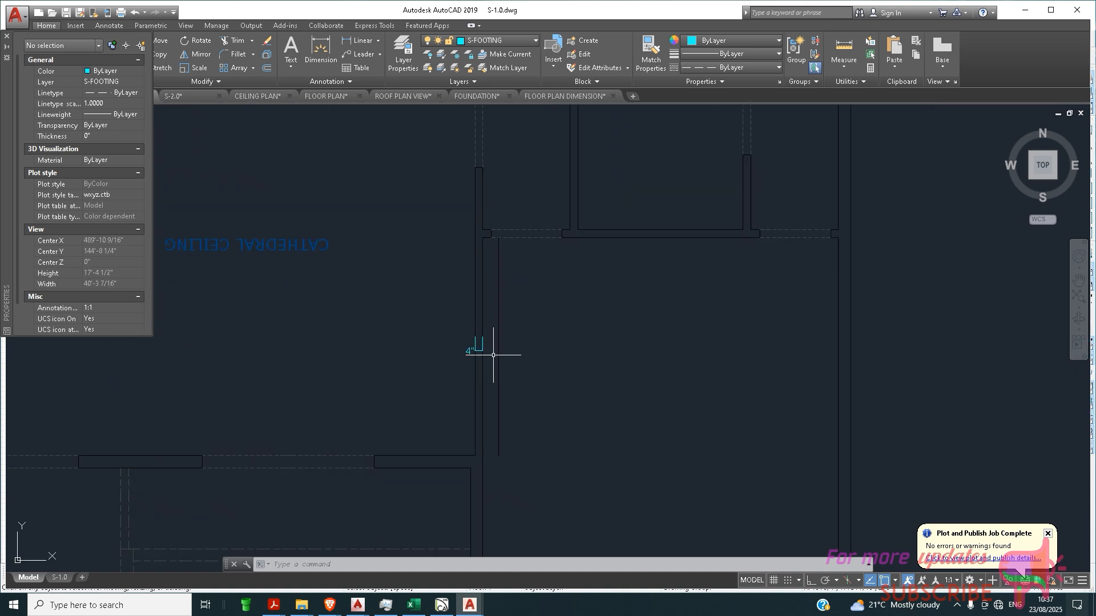
{"action": "scroll", "coordinate": [491, 358], "scroll_direction": "down", "scroll_amount": 3}
{"action": "scroll", "coordinate": [497, 387], "scroll_direction": "up", "scroll_amount": 4}
{"action": "scroll", "coordinate": [496, 378], "scroll_direction": "down", "scroll_amount": 2}
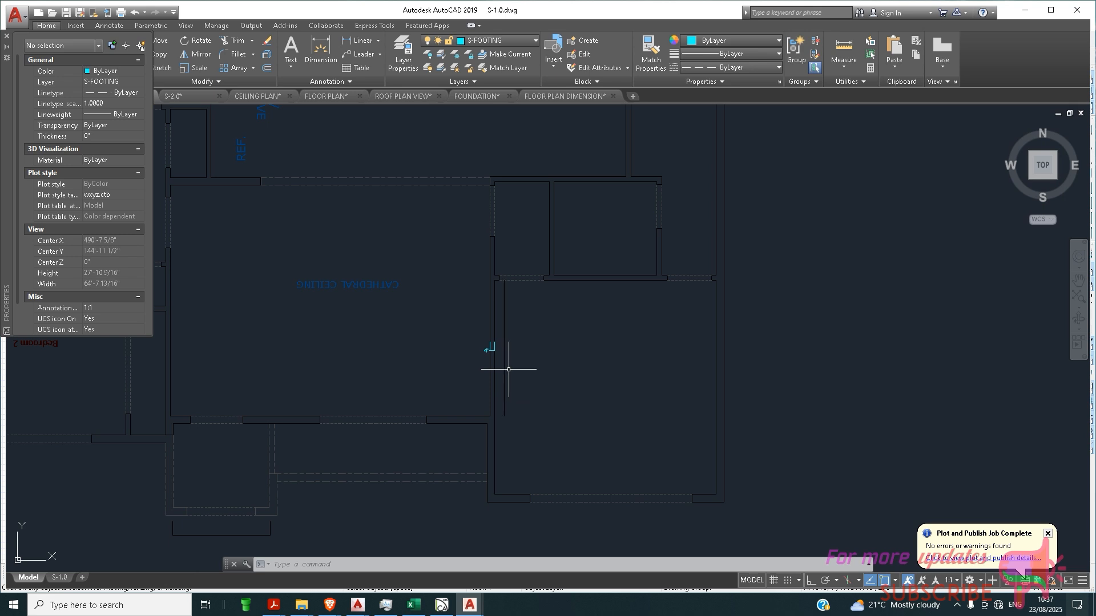
{"action": "scroll", "coordinate": [522, 352], "scroll_direction": "down", "scroll_amount": 2}
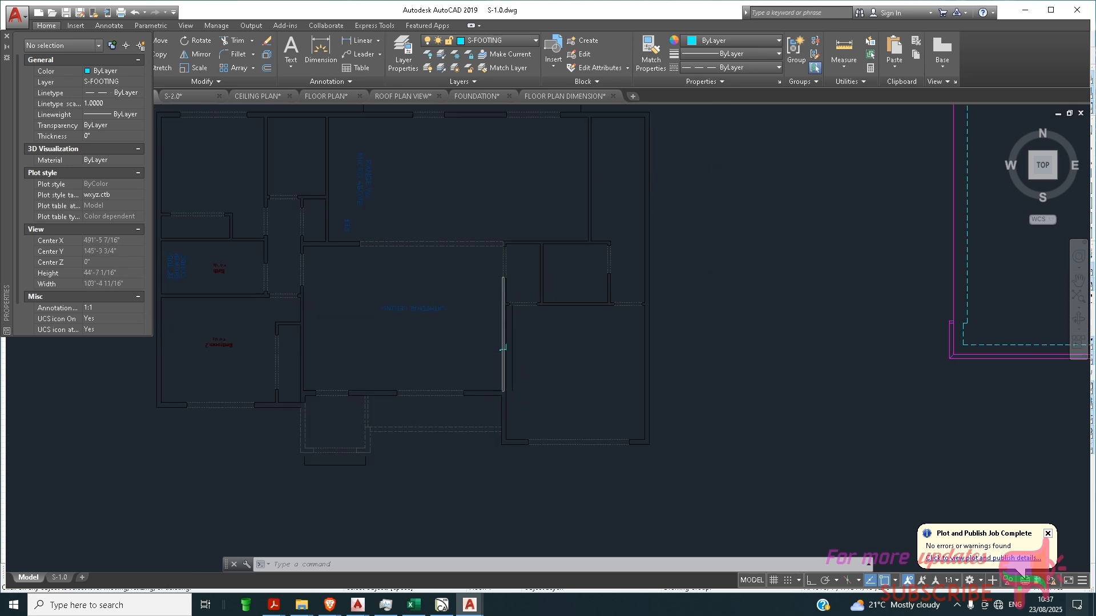
{"action": "scroll", "coordinate": [502, 349], "scroll_direction": "up", "scroll_amount": 4}
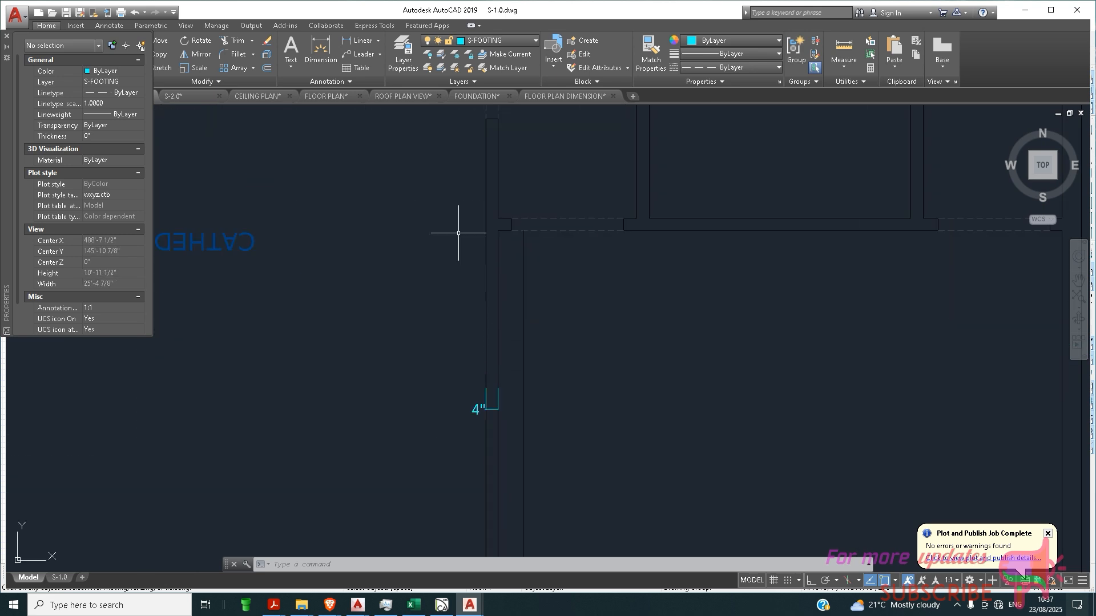
{"action": "scroll", "coordinate": [401, 185], "scroll_direction": "down", "scroll_amount": 4}
{"action": "left_click", "coordinate": [267, 69]}
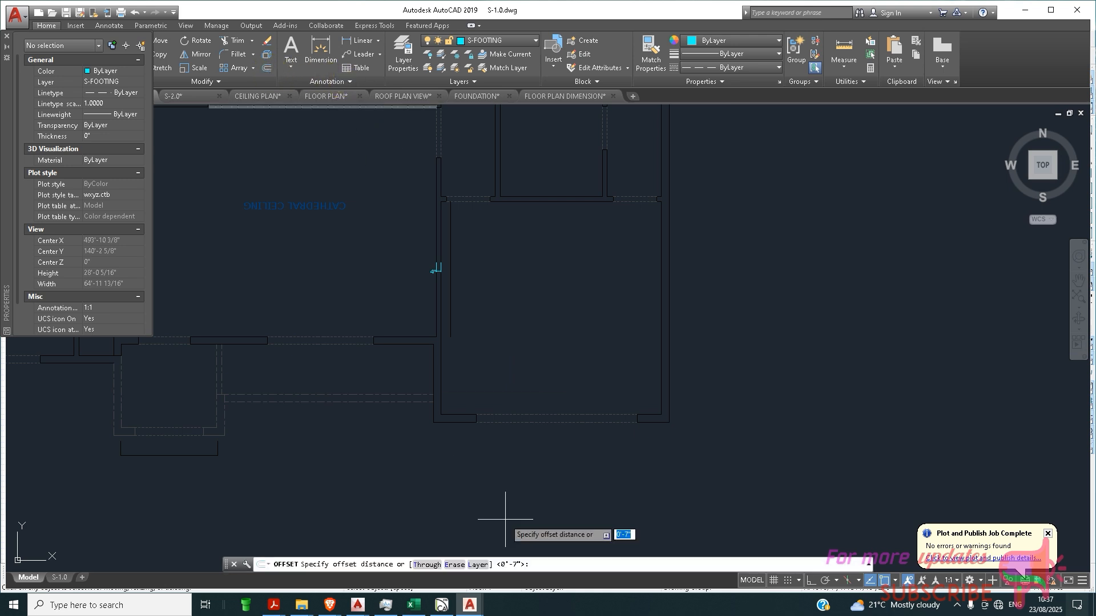
{"action": "left_click", "coordinate": [448, 565]}
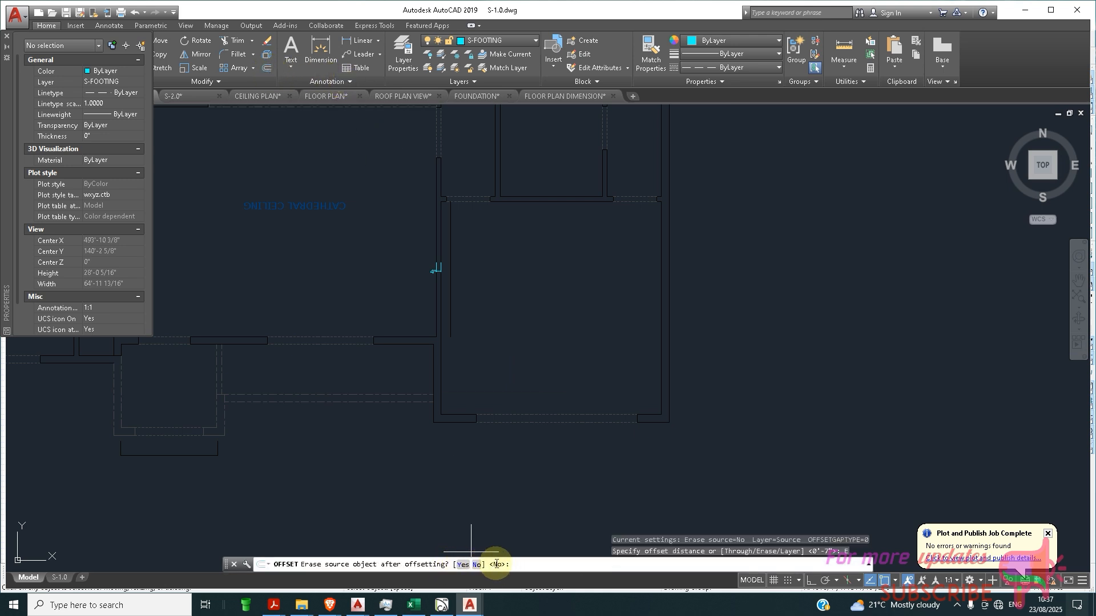
{"action": "left_click", "coordinate": [476, 565]}
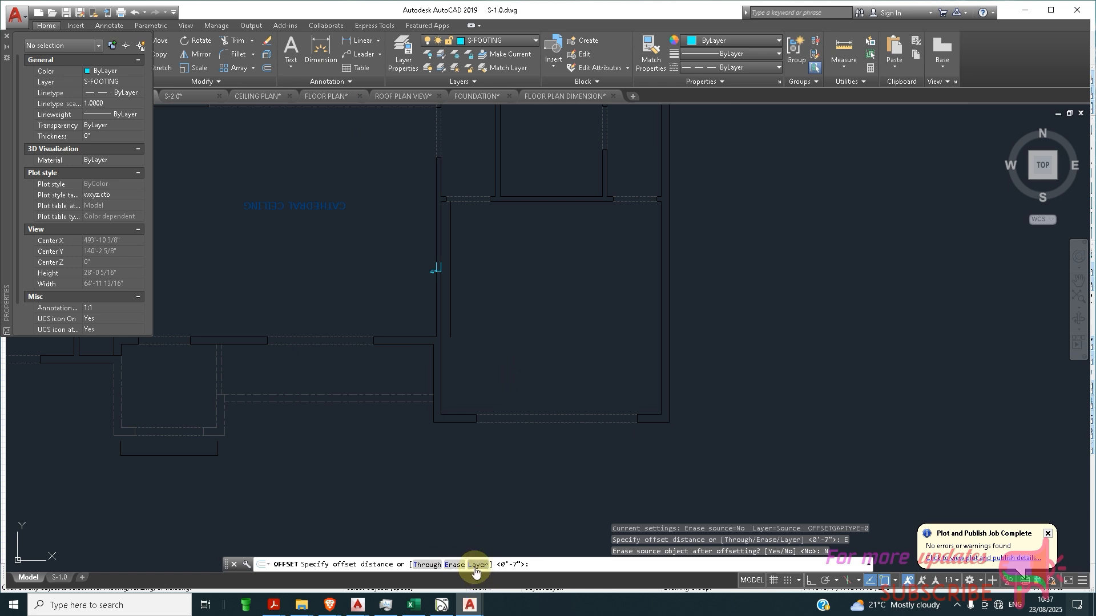
{"action": "left_click", "coordinate": [477, 565]}
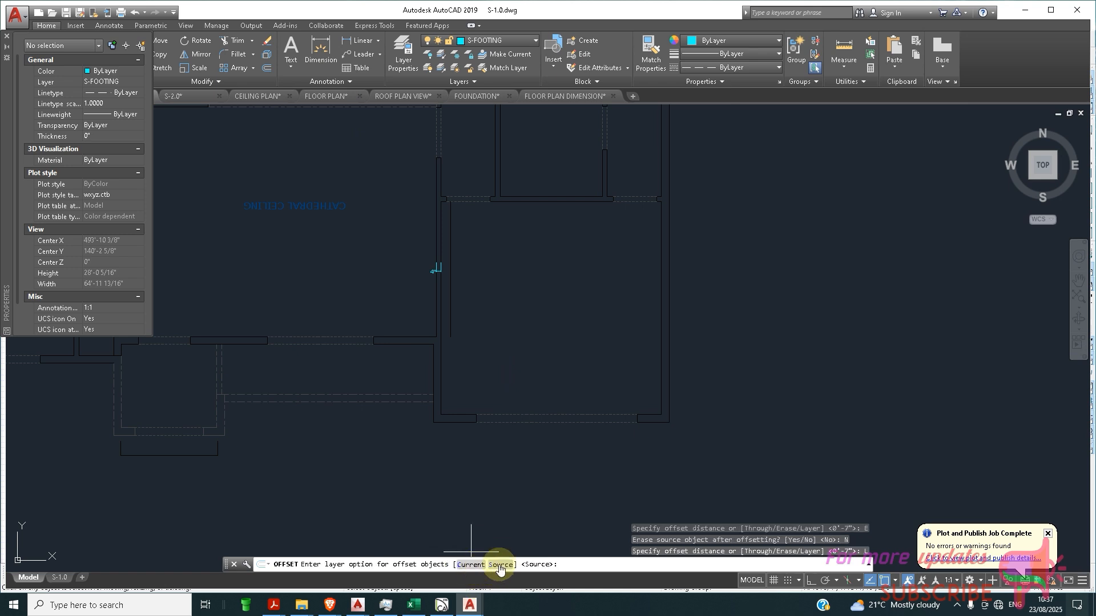
{"action": "key", "text": "Escape"}
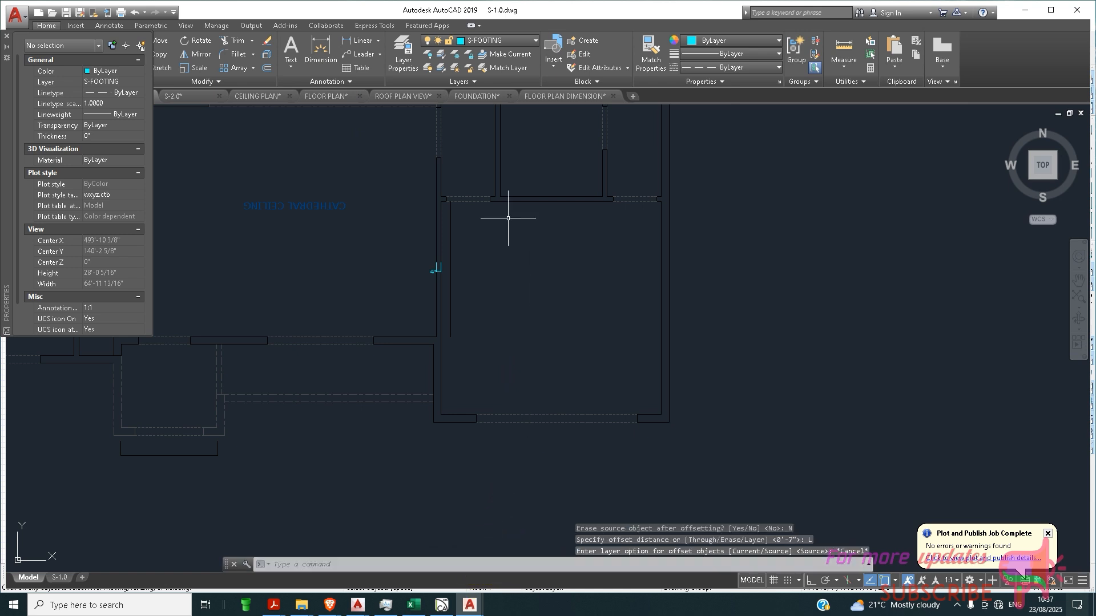
Choose S-FOOTING as the current layer and delete the offset line to the right of the dimensioned wall.
{"action": "left_click", "coordinate": [491, 42]}
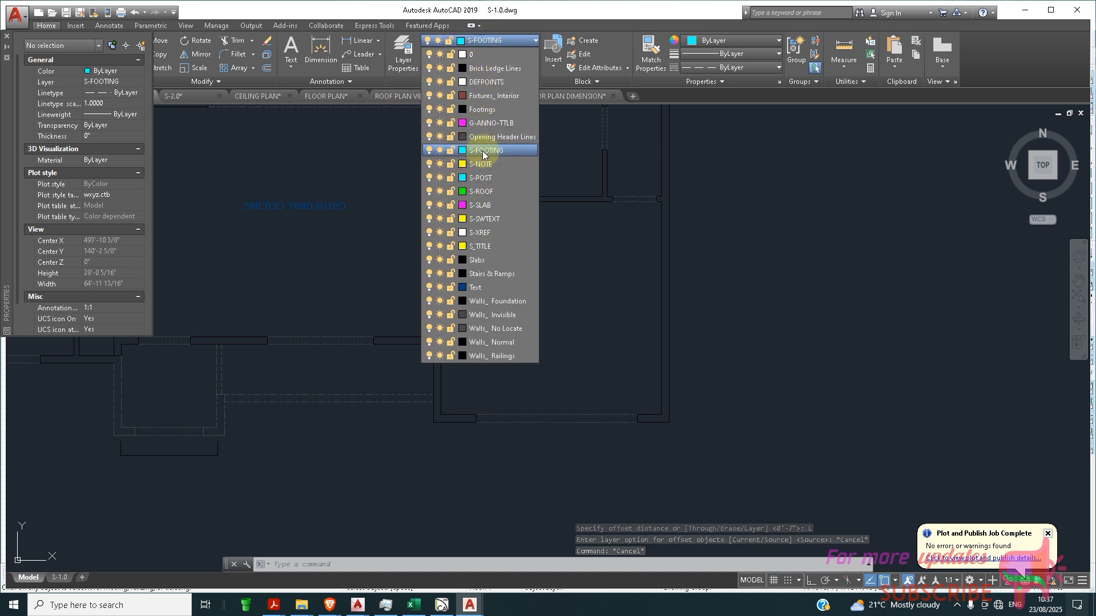
{"action": "left_click", "coordinate": [483, 151]}
{"action": "scroll", "coordinate": [463, 309], "scroll_direction": "down", "scroll_amount": 2}
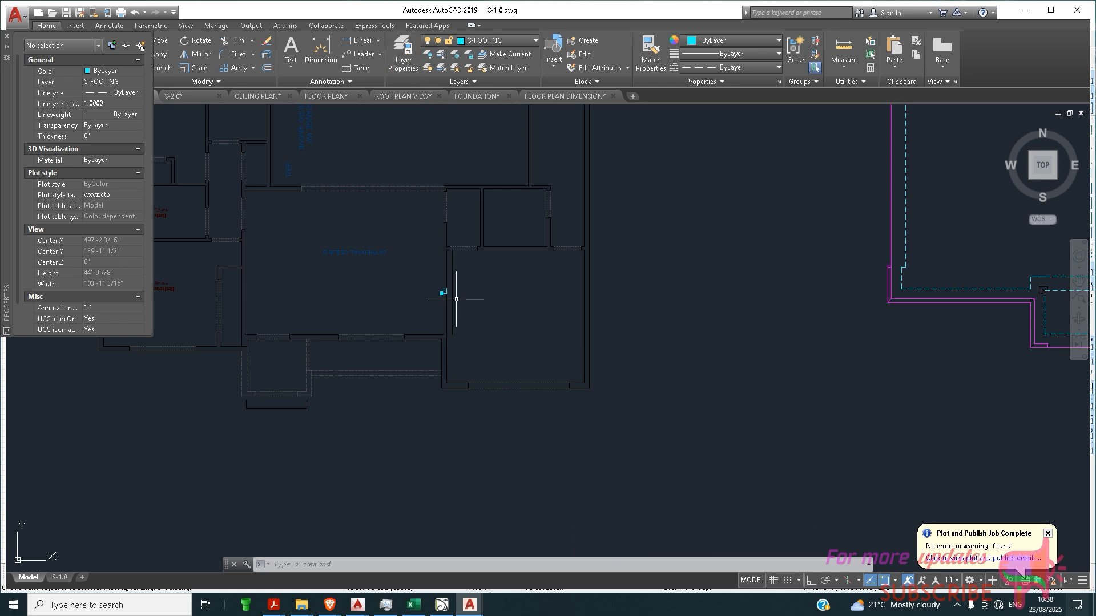
{"action": "left_click", "coordinate": [454, 303]}
{"action": "key", "text": "Escape"}
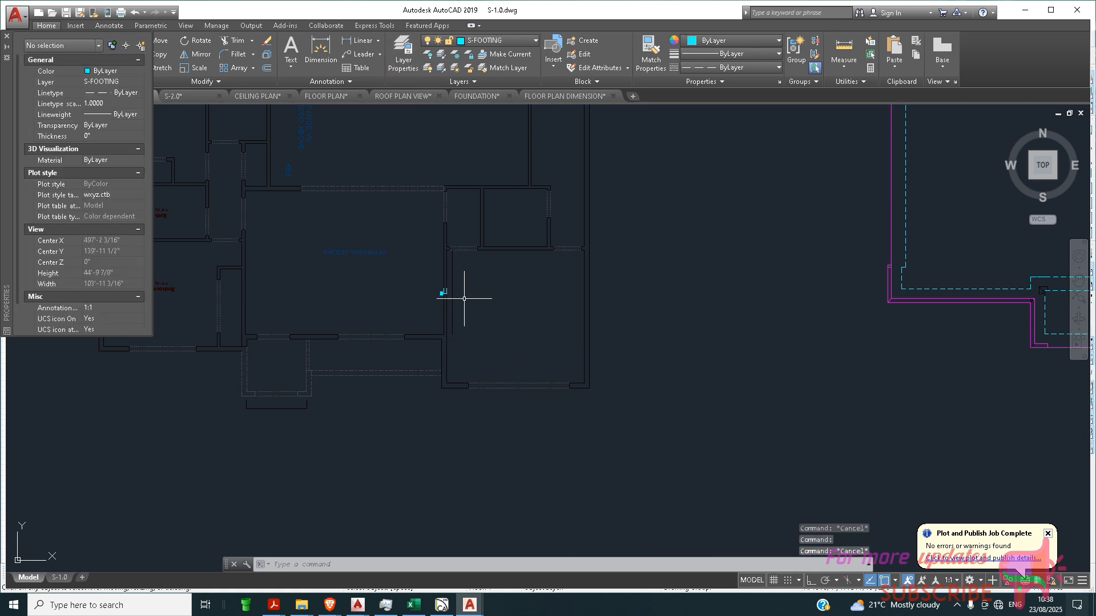
{"action": "left_click", "coordinate": [452, 298]}
{"action": "key", "text": "Delete"}
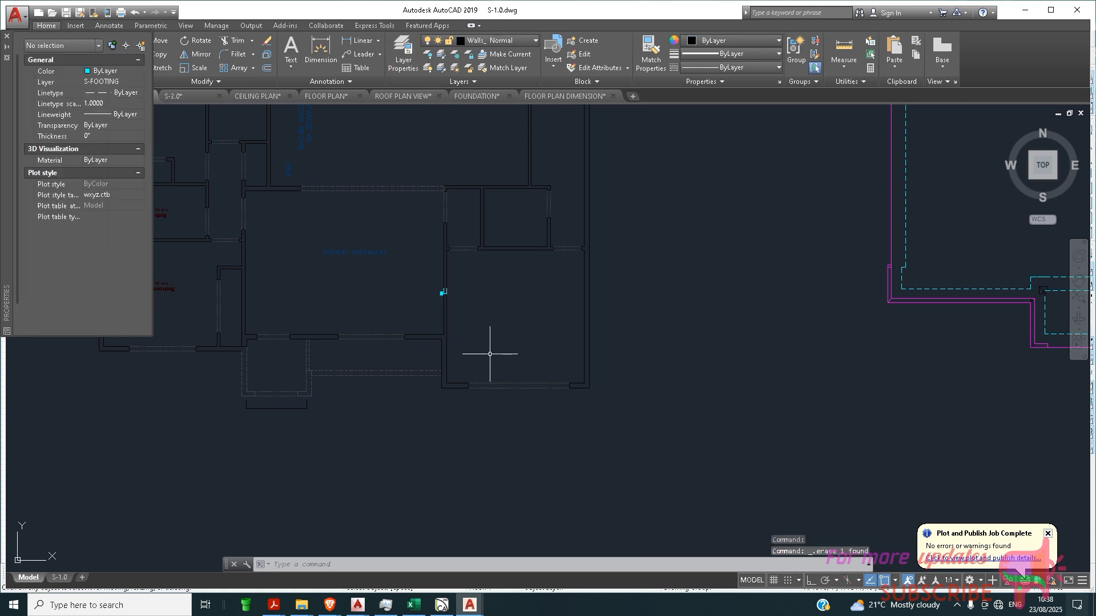
Configure Offset to place new objects on the current layer and accept the 7-inch distance.
{"action": "left_click", "coordinate": [266, 67]}
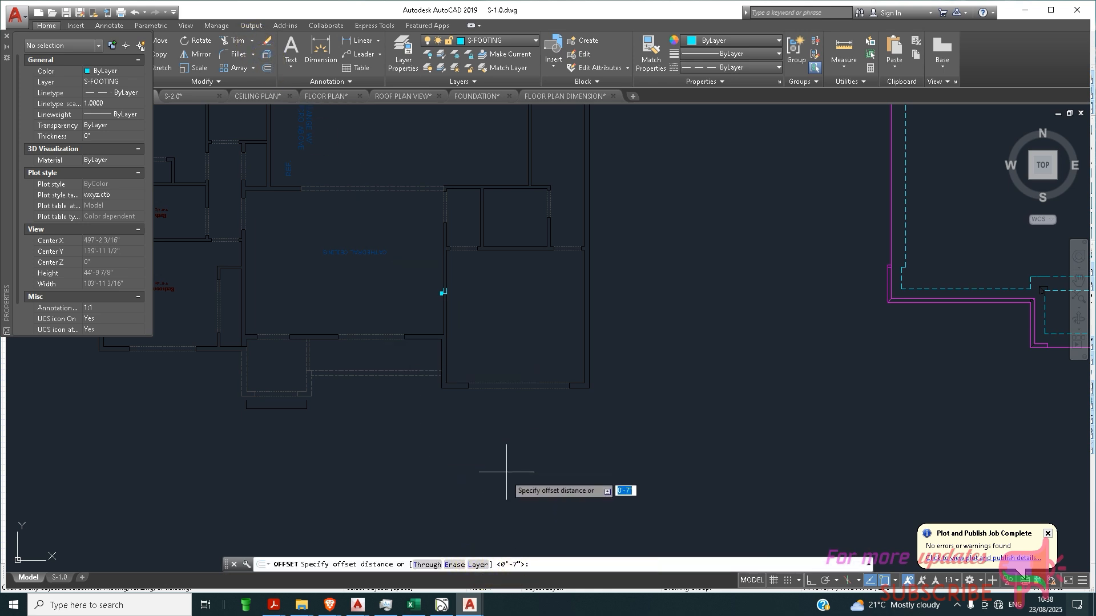
{"action": "left_click", "coordinate": [477, 565]}
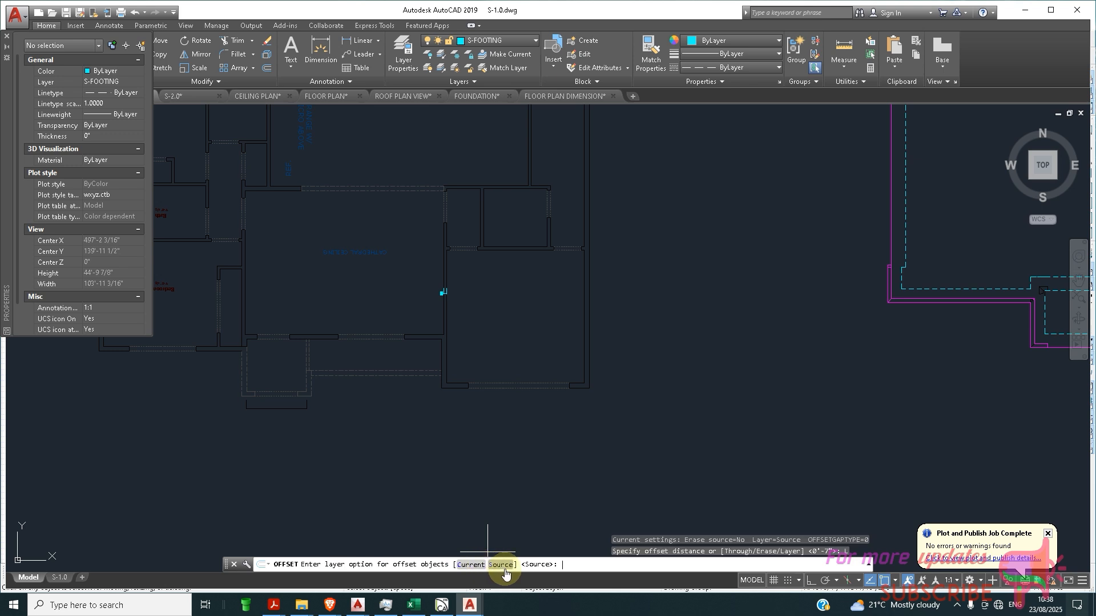
{"action": "left_click", "coordinate": [471, 565]}
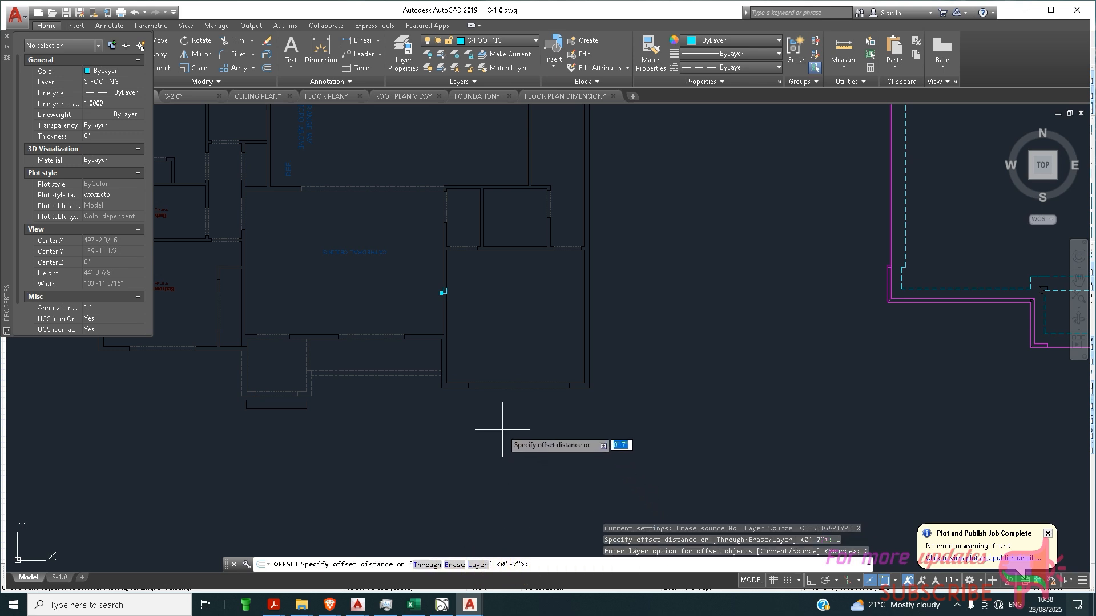
{"action": "key", "text": "Return"}
Offset the lower lines of the cathedral-ceiling room's upper wall and its wide opening 7 inches down into the room.
{"action": "scroll", "coordinate": [451, 302], "scroll_direction": "up", "scroll_amount": 3}
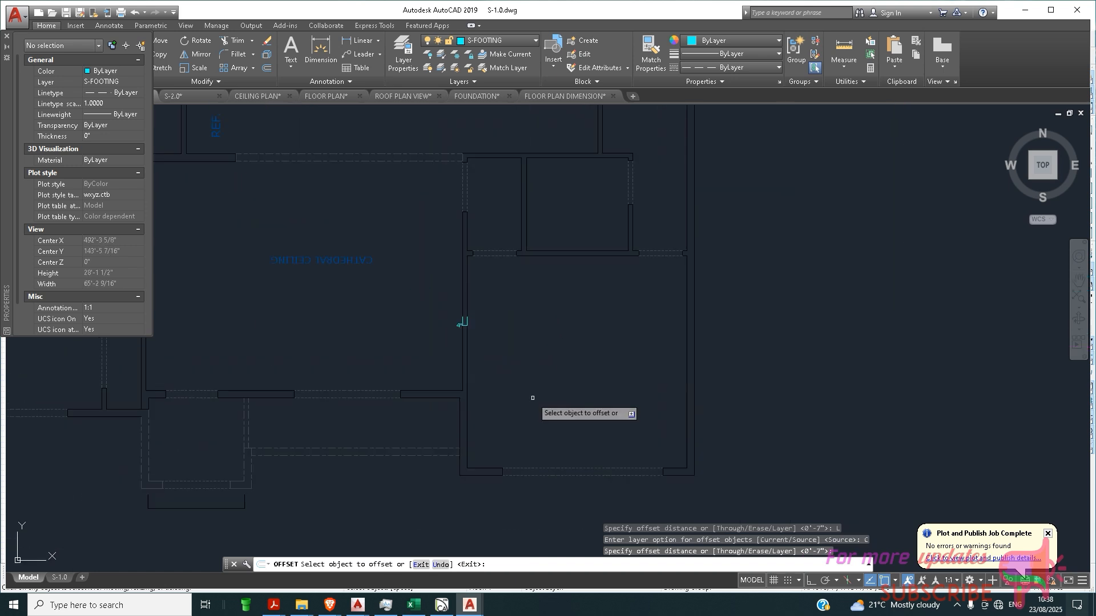
{"action": "scroll", "coordinate": [532, 397], "scroll_direction": "down", "scroll_amount": 2}
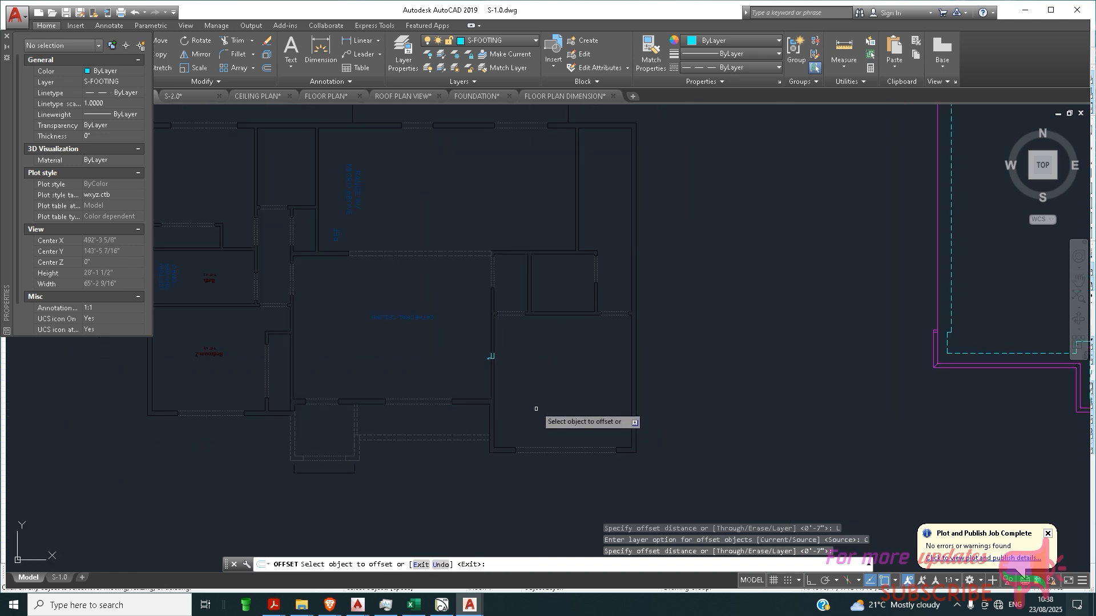
{"action": "left_click", "coordinate": [315, 253]}
{"action": "left_click", "coordinate": [326, 292]}
{"action": "scroll", "coordinate": [438, 277], "scroll_direction": "up", "scroll_amount": 2}
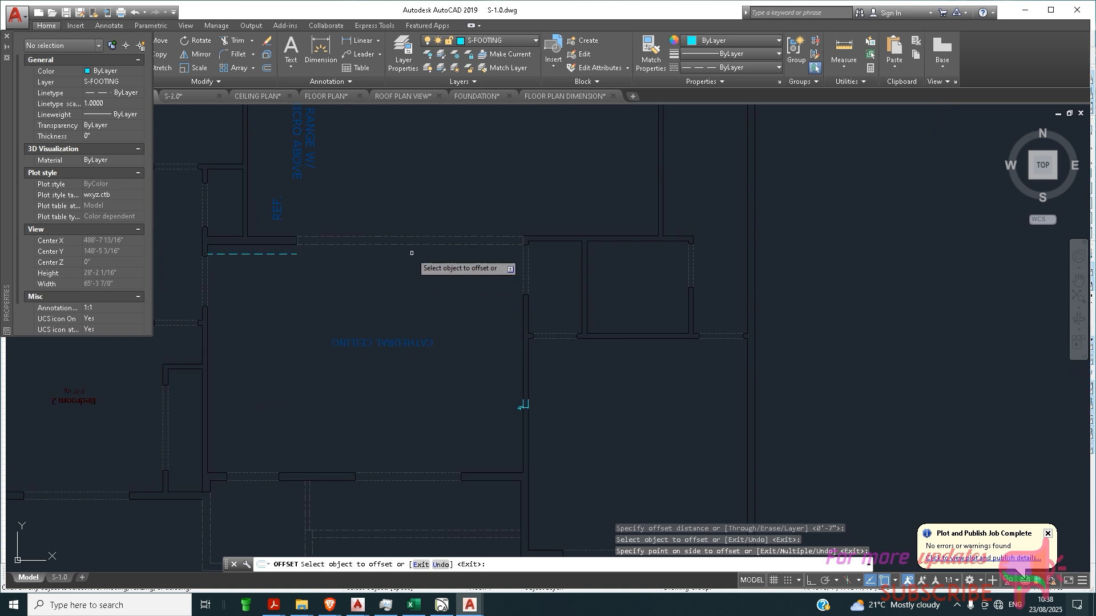
{"action": "left_click", "coordinate": [407, 241]}
{"action": "left_click", "coordinate": [404, 284]}
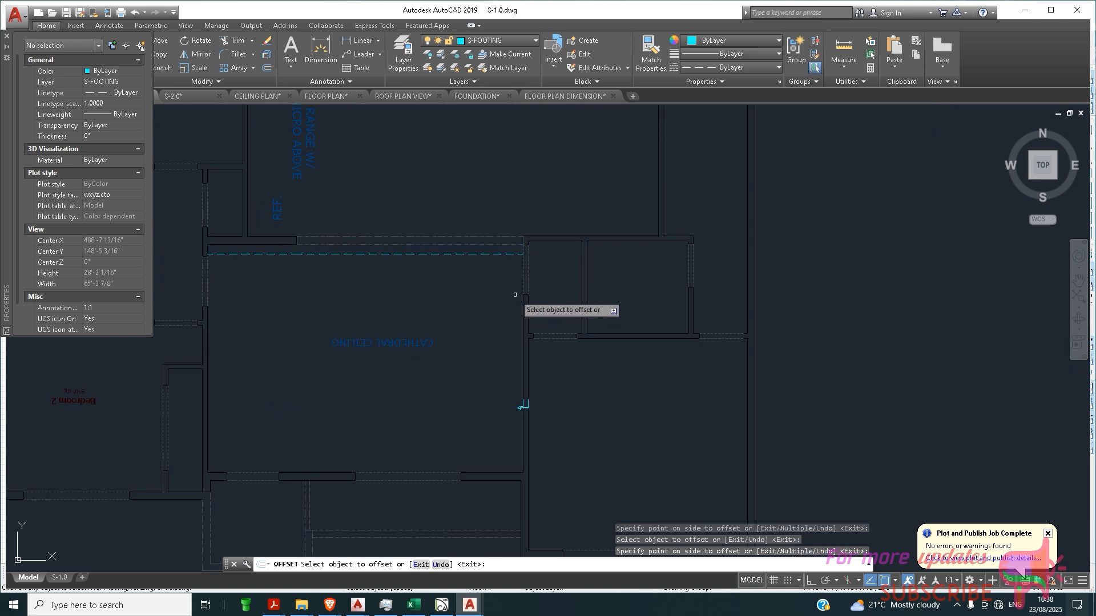
Offset the inner faces of the cathedral-ceiling room's right and left walls 7 inches into the room.
{"action": "left_click", "coordinate": [523, 313]}
{"action": "left_click", "coordinate": [495, 343]}
{"action": "scroll", "coordinate": [523, 347], "scroll_direction": "down", "scroll_amount": 2}
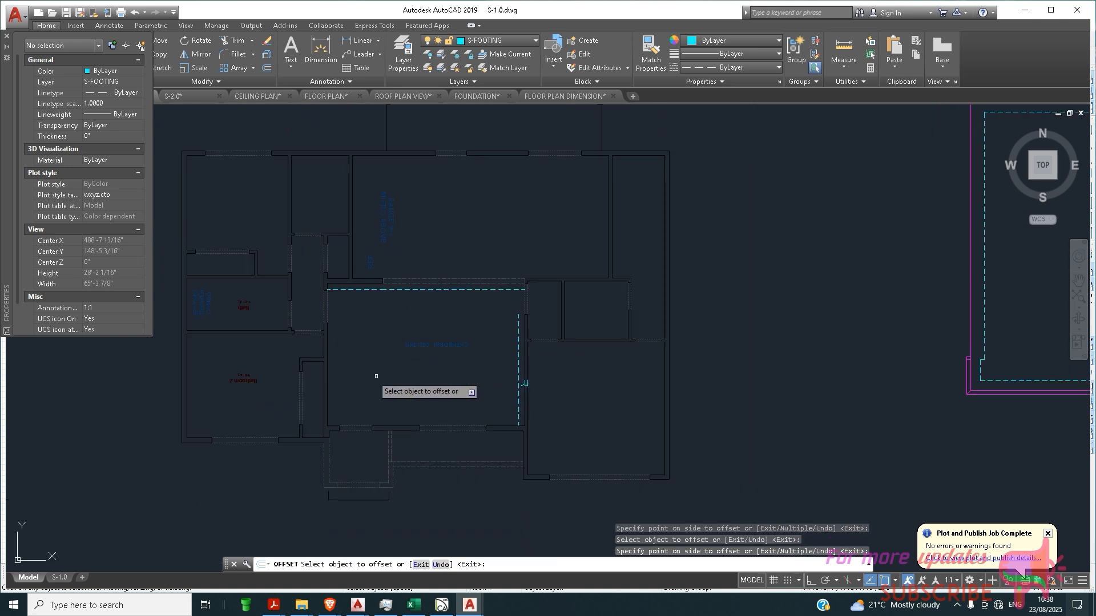
{"action": "left_click", "coordinate": [327, 387]}
{"action": "left_click", "coordinate": [371, 385]}
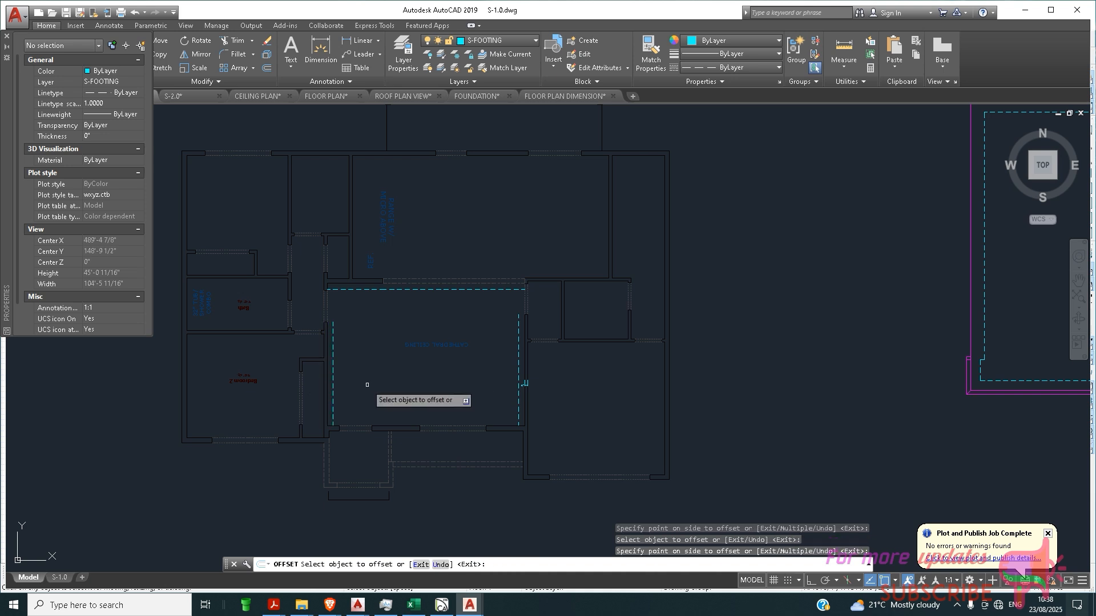
Offset the wall face beside the Bedroom 2 closet 7 inches into the closet and Bedroom 2's upper wall face 7 inches down.
{"action": "left_click", "coordinate": [323, 386]}
{"action": "left_click", "coordinate": [314, 378]}
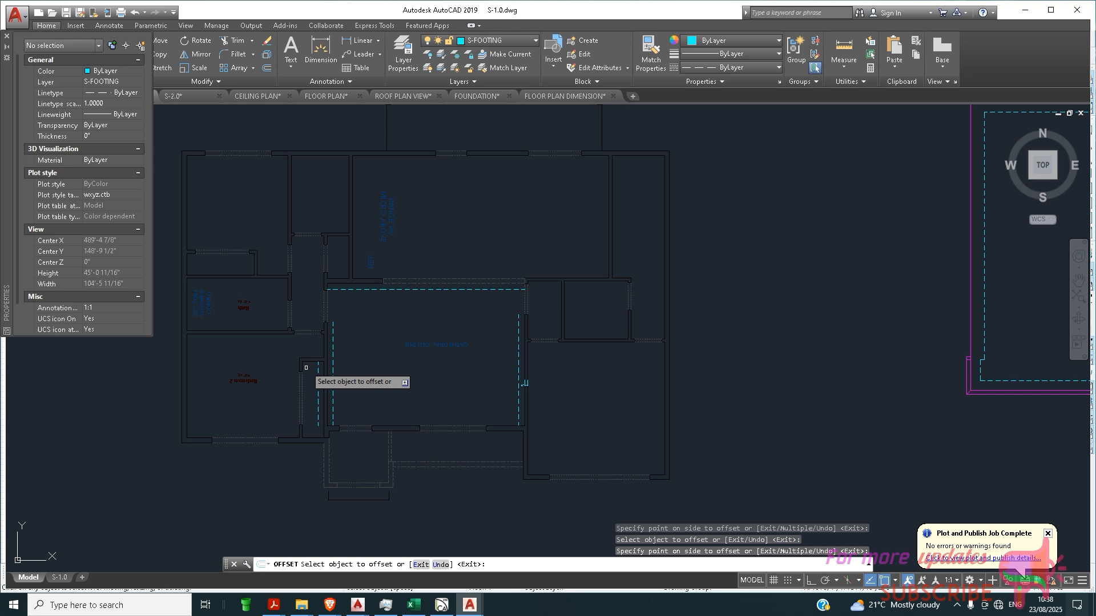
{"action": "left_click", "coordinate": [280, 335]}
{"action": "left_click", "coordinate": [292, 374]}
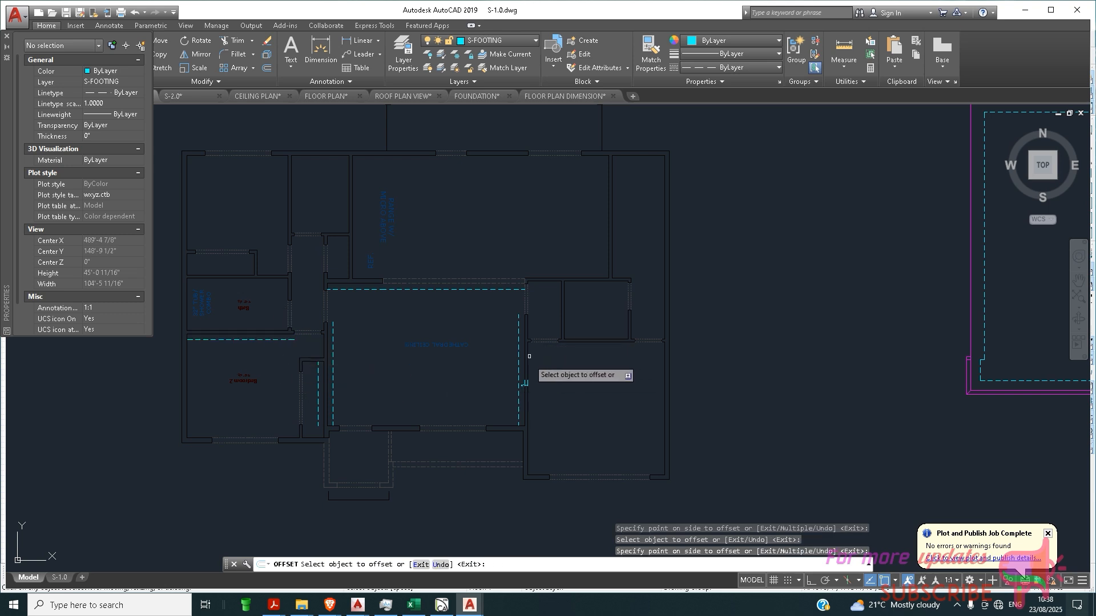
Offset the dimensioned wall's right face 7 inches right, and both faces of the range room's right wall 7 inches outward.
{"action": "left_click", "coordinate": [525, 381]}
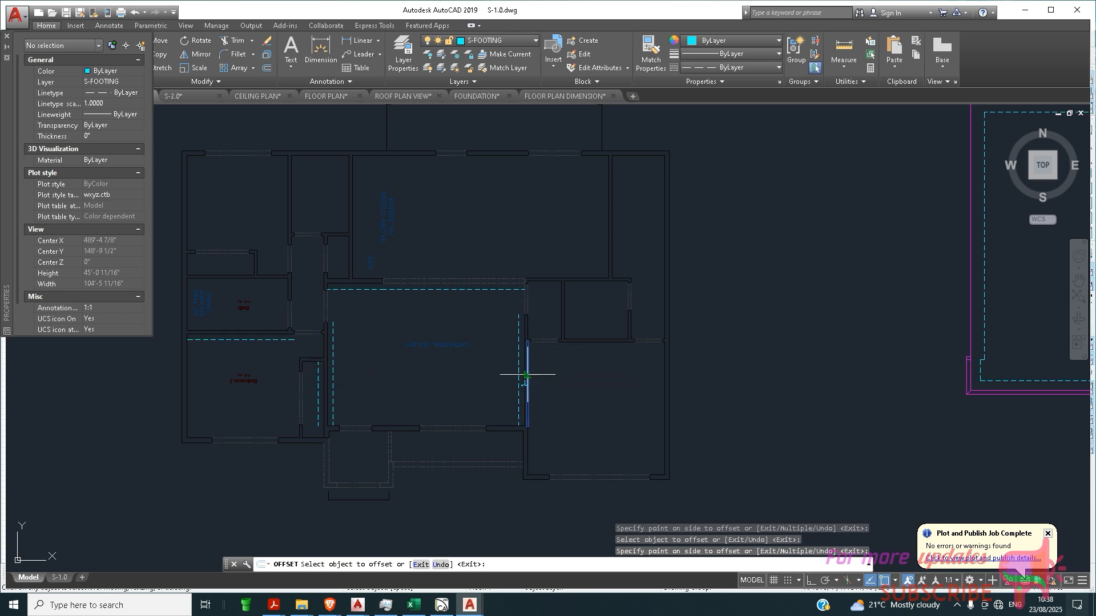
{"action": "left_click", "coordinate": [550, 399]}
{"action": "scroll", "coordinate": [560, 451], "scroll_direction": "down", "scroll_amount": 3}
{"action": "scroll", "coordinate": [594, 331], "scroll_direction": "up", "scroll_amount": 2}
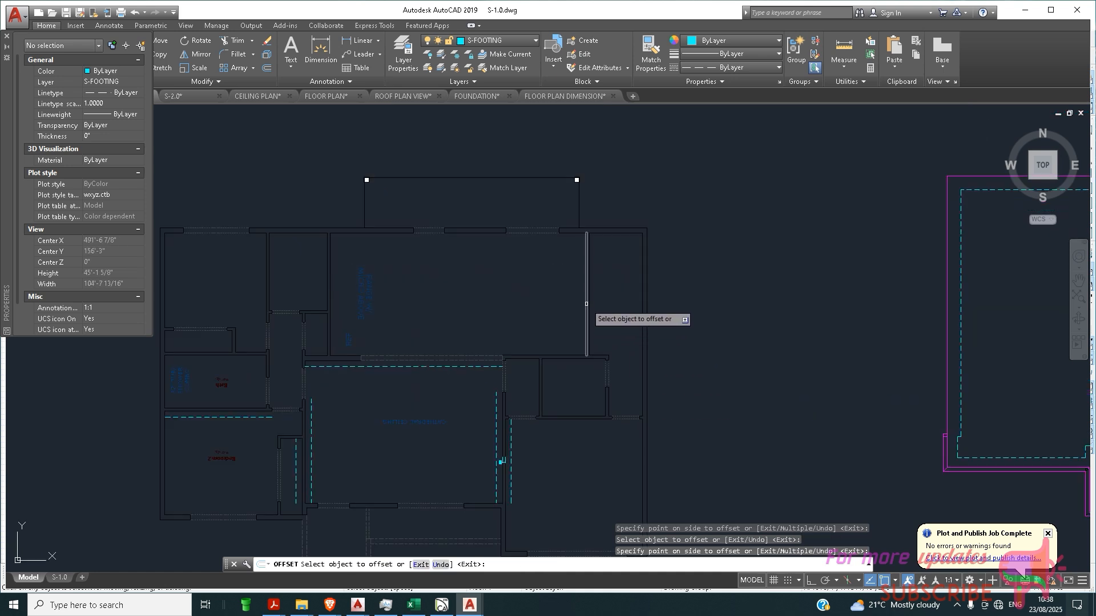
{"action": "left_click", "coordinate": [584, 308]}
{"action": "scroll", "coordinate": [582, 308], "scroll_direction": "up", "scroll_amount": 3}
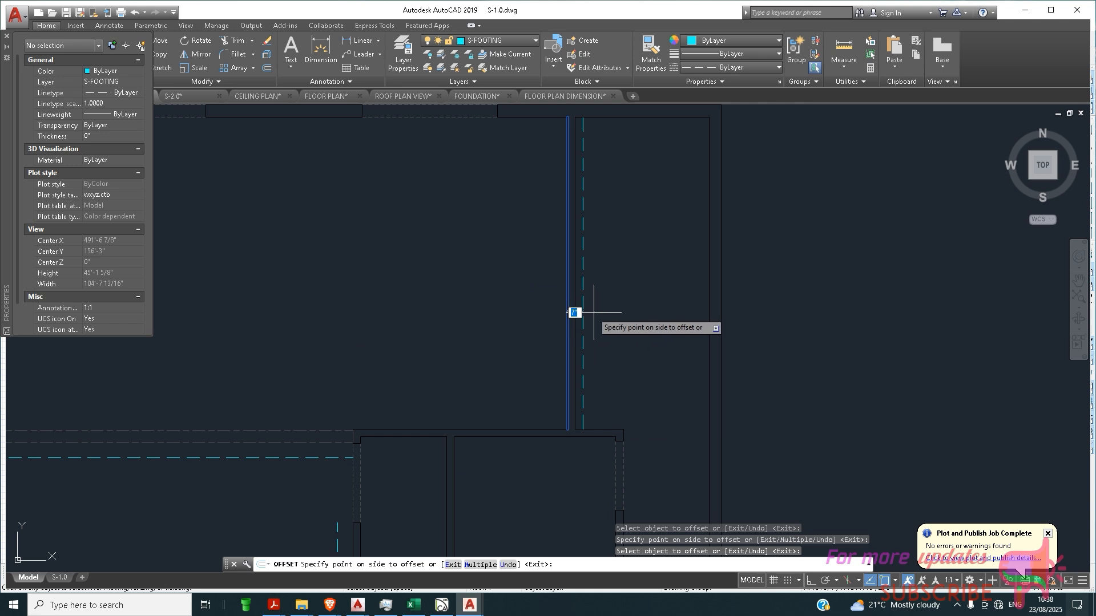
{"action": "left_click", "coordinate": [544, 338]}
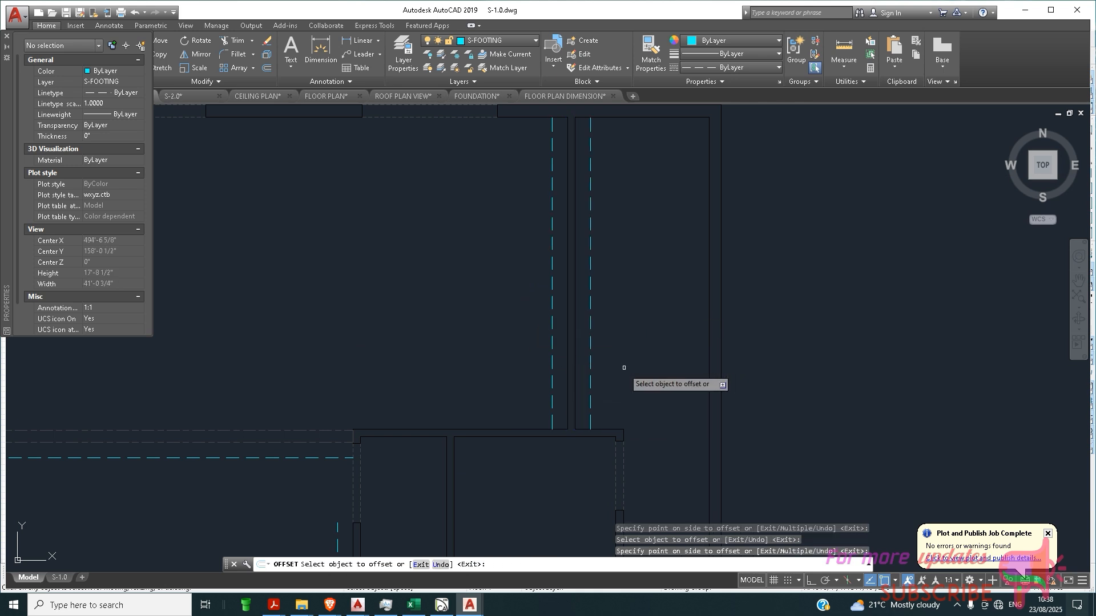
Offset the upper lines of the wide opening and the adjoining wall to its right 7 inches up into the range room.
{"action": "scroll", "coordinate": [616, 385], "scroll_direction": "down", "scroll_amount": 4}
{"action": "left_click", "coordinate": [434, 411]}
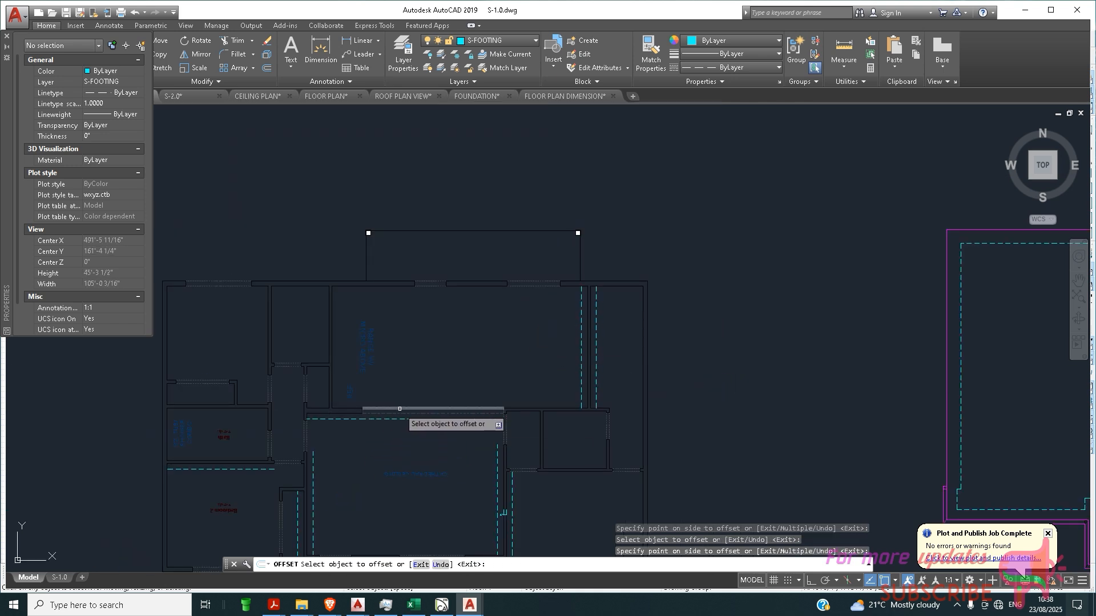
{"action": "left_click", "coordinate": [462, 398]}
{"action": "scroll", "coordinate": [513, 412], "scroll_direction": "up", "scroll_amount": 4}
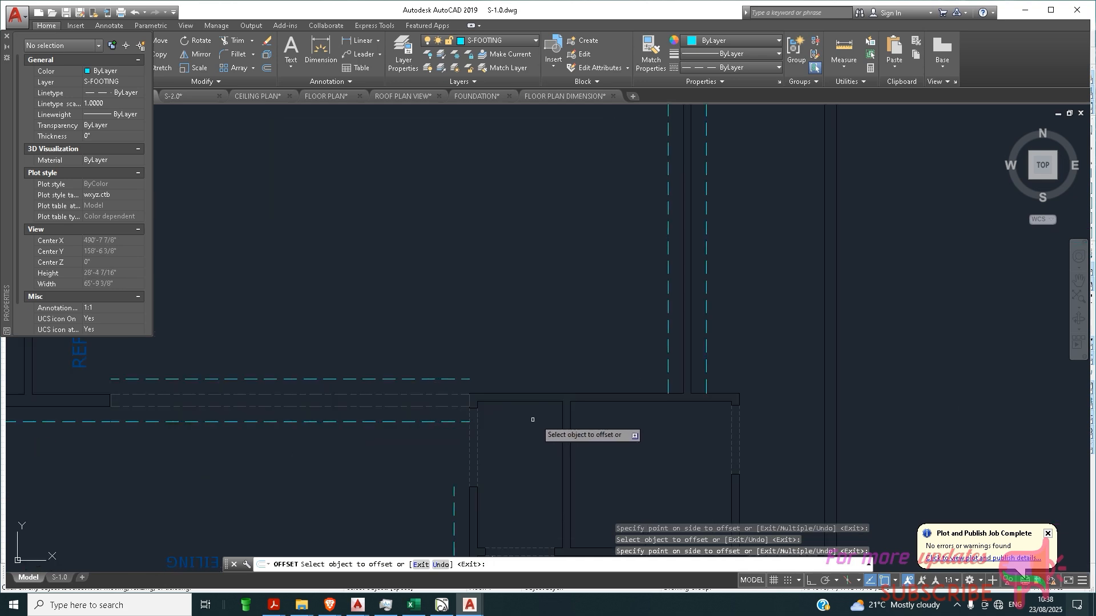
{"action": "left_click", "coordinate": [543, 393]}
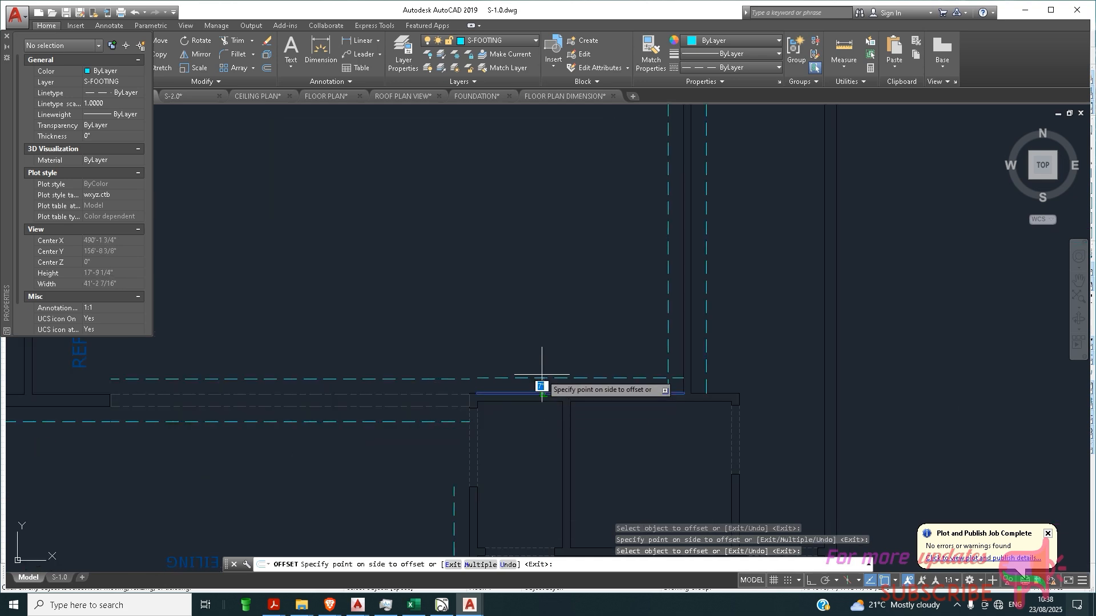
{"action": "left_click", "coordinate": [538, 362]}
Offset the left face of the range room's left wall 7 inches left into the neighbouring small room.
{"action": "scroll", "coordinate": [485, 396], "scroll_direction": "down", "scroll_amount": 6}
{"action": "scroll", "coordinate": [485, 396], "scroll_direction": "up", "scroll_amount": 4}
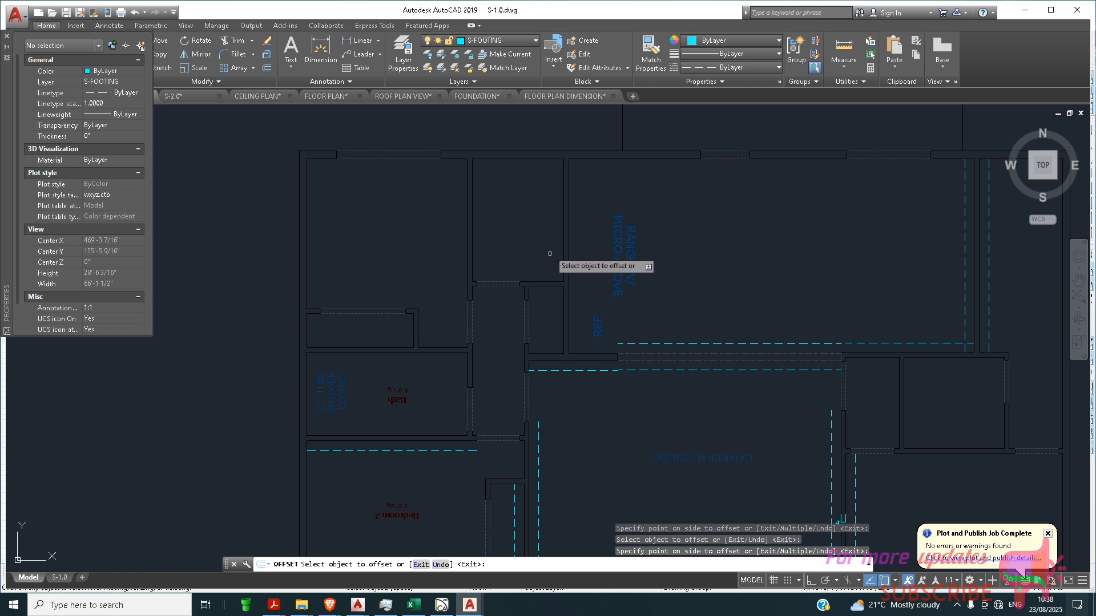
{"action": "left_click", "coordinate": [562, 220]}
{"action": "left_click", "coordinate": [557, 212]}
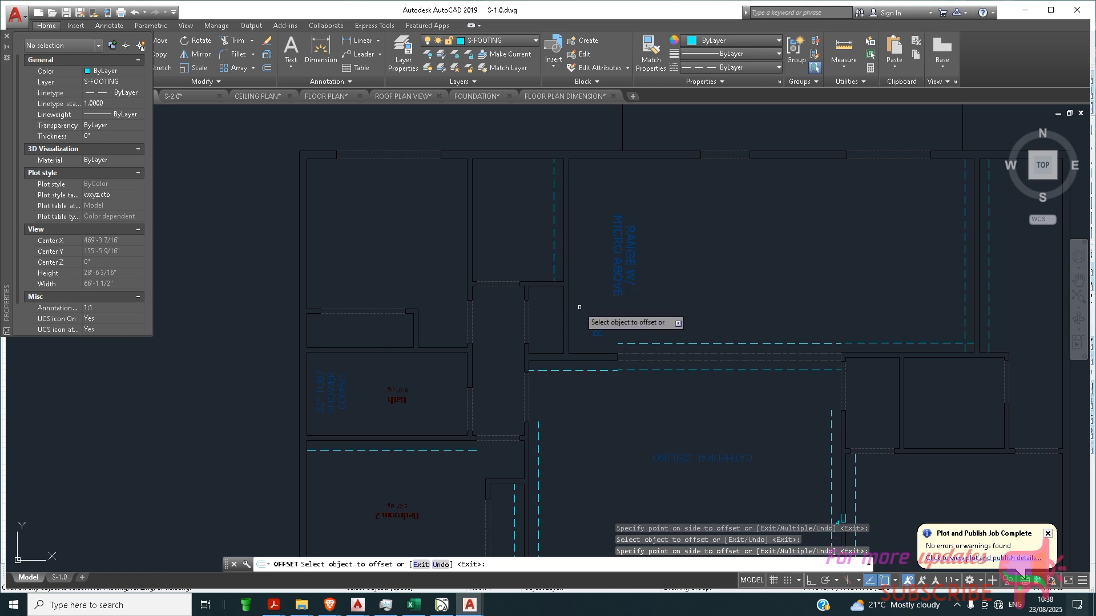
Offset the range room's left wall face 7 inches into the room and that wall's lower closet-side face 7 inches left.
{"action": "left_click", "coordinate": [569, 318]}
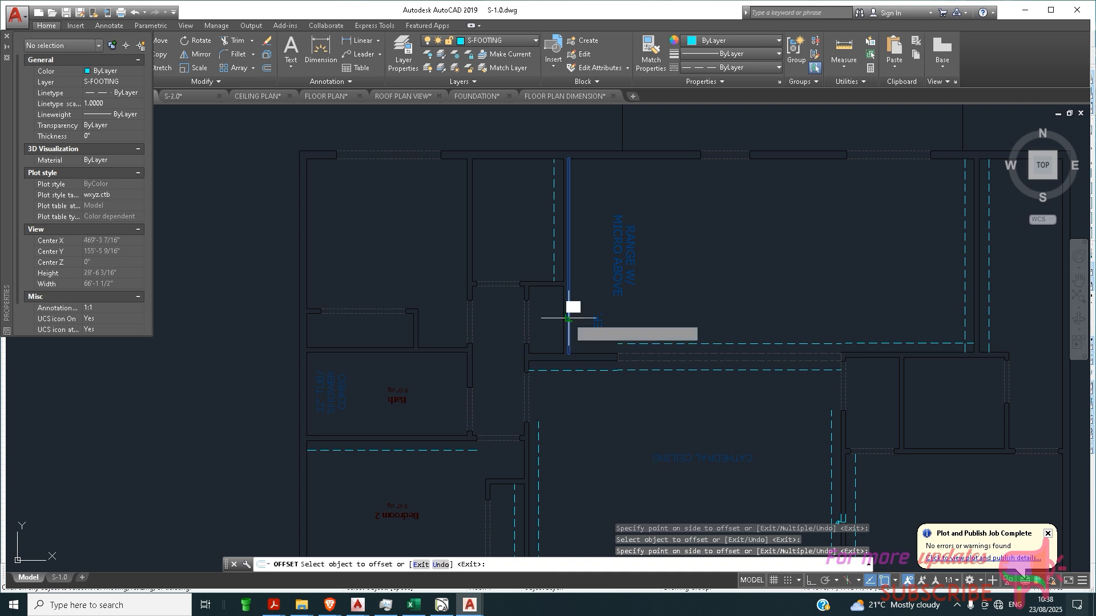
{"action": "left_click", "coordinate": [588, 337]}
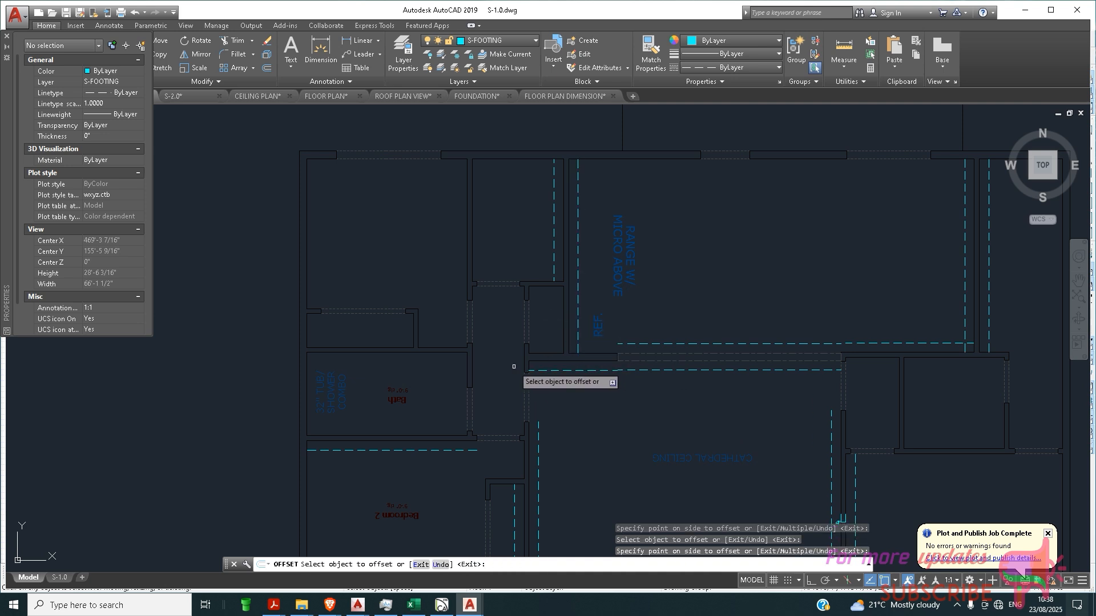
{"action": "scroll", "coordinate": [452, 359], "scroll_direction": "down", "scroll_amount": 2}
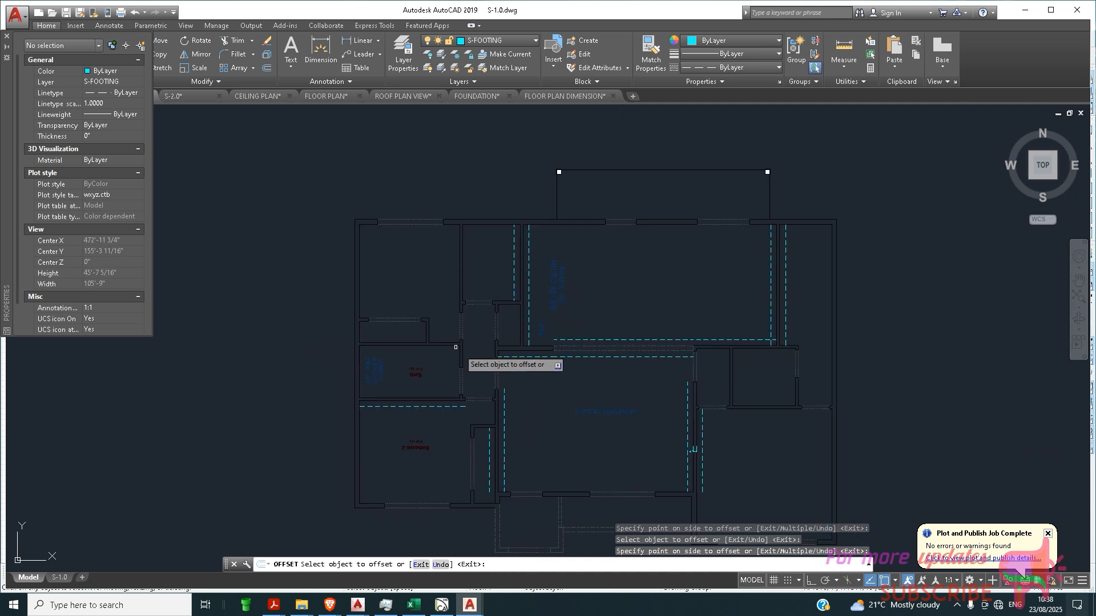
{"action": "left_click", "coordinate": [523, 325]}
{"action": "left_click", "coordinate": [516, 325]}
{"action": "scroll", "coordinate": [527, 323], "scroll_direction": "up", "scroll_amount": 6}
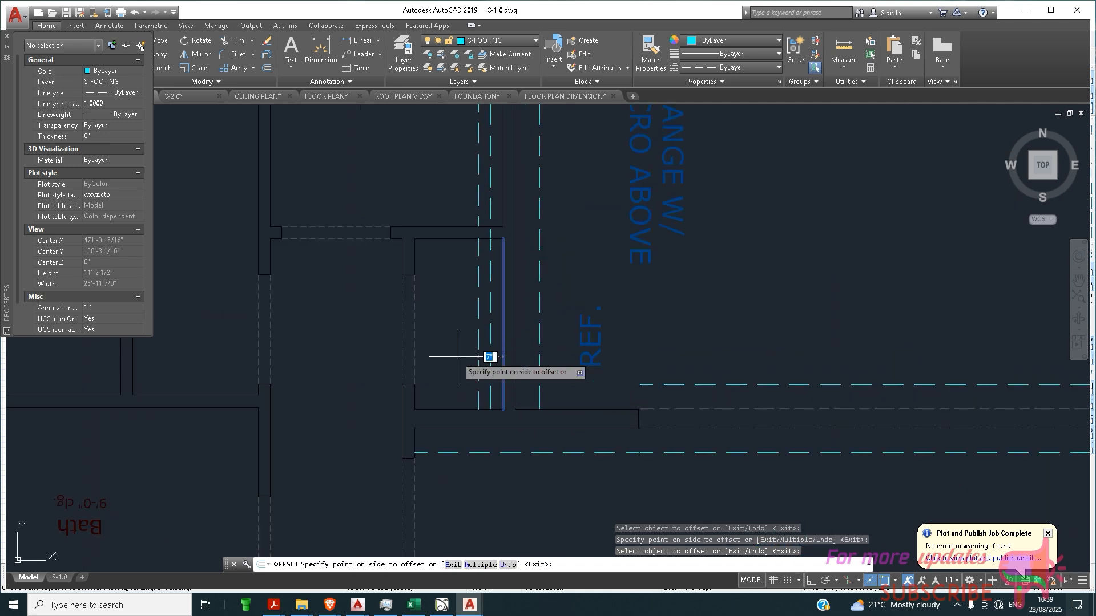
{"action": "scroll", "coordinate": [570, 323], "scroll_direction": "down", "scroll_amount": 4}
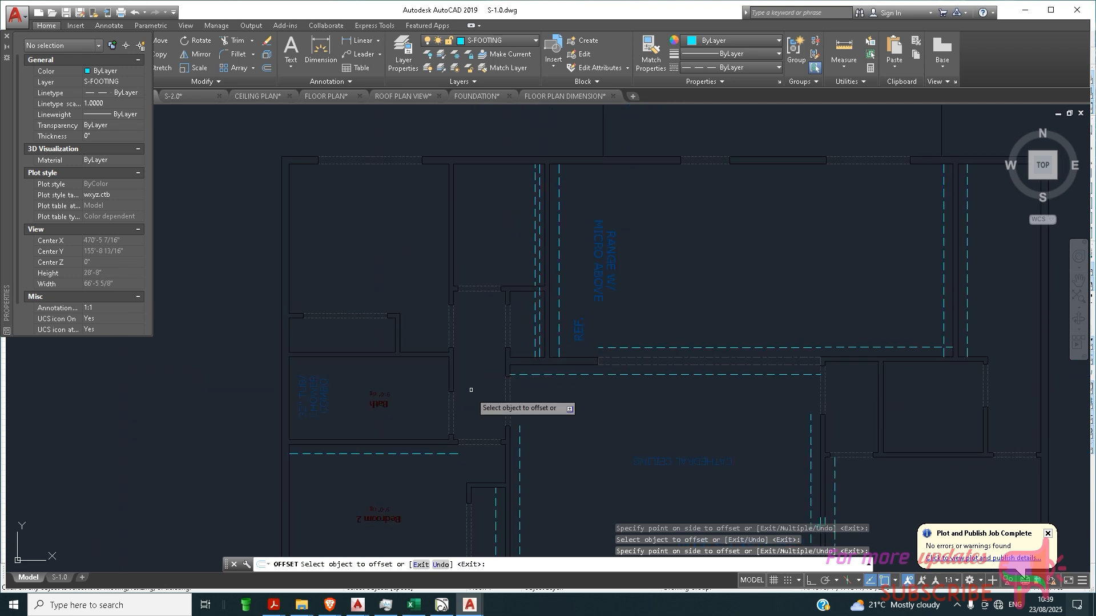
Offset the hall-side opening line beside the cathedral ceiling room 7 inches into the hall, and Bath's lower wall face 7 inches up.
{"action": "left_click", "coordinate": [507, 402]}
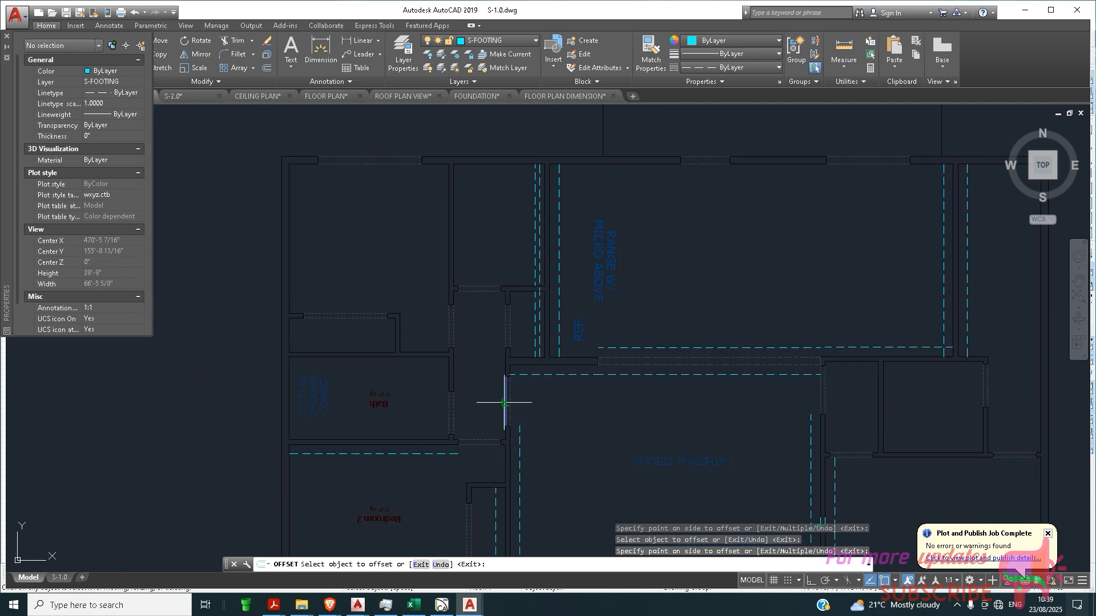
{"action": "left_click", "coordinate": [479, 416]}
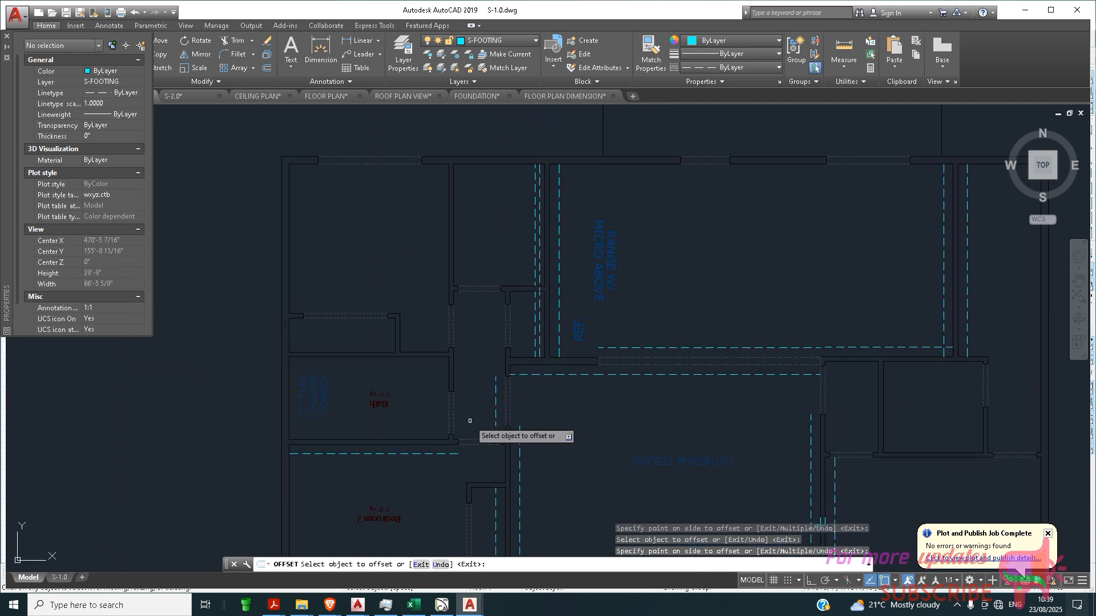
{"action": "left_click", "coordinate": [428, 438]}
{"action": "left_click", "coordinate": [431, 404]}
Offset the left wall face of the small room beside the range room 7 inches right, and Bath's hall-side wall face 7 inches into the hall.
{"action": "left_click", "coordinate": [457, 266]}
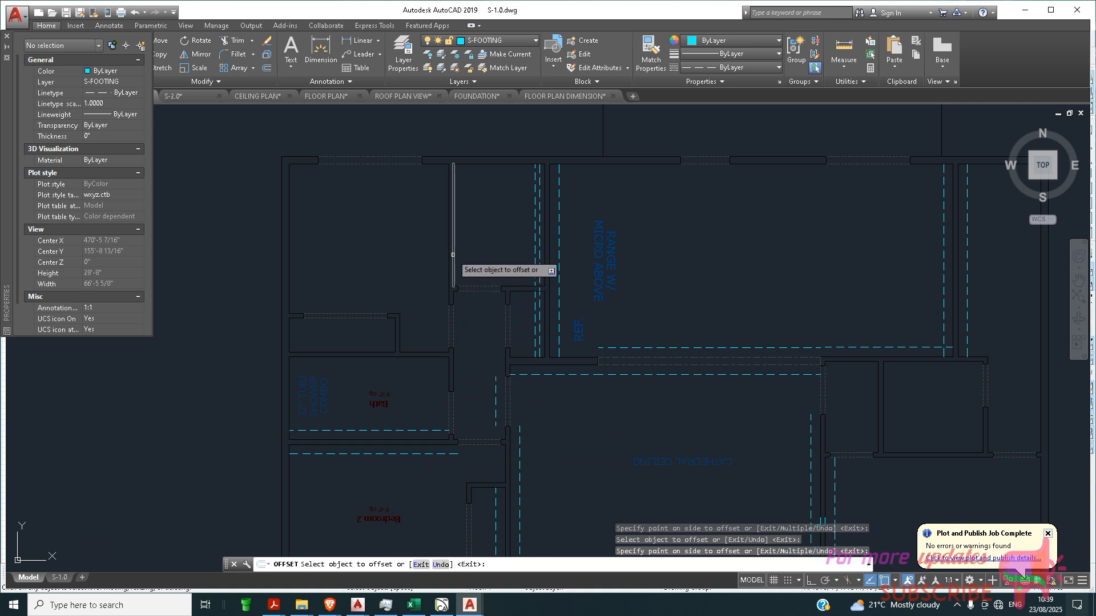
{"action": "left_click", "coordinate": [458, 266]}
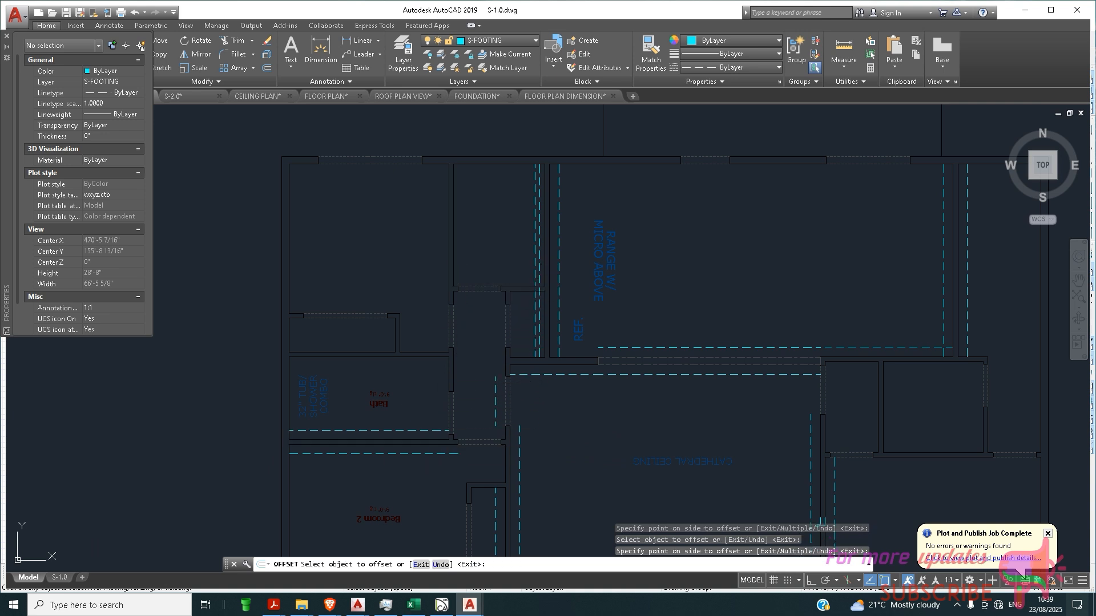
{"action": "left_click", "coordinate": [453, 416]}
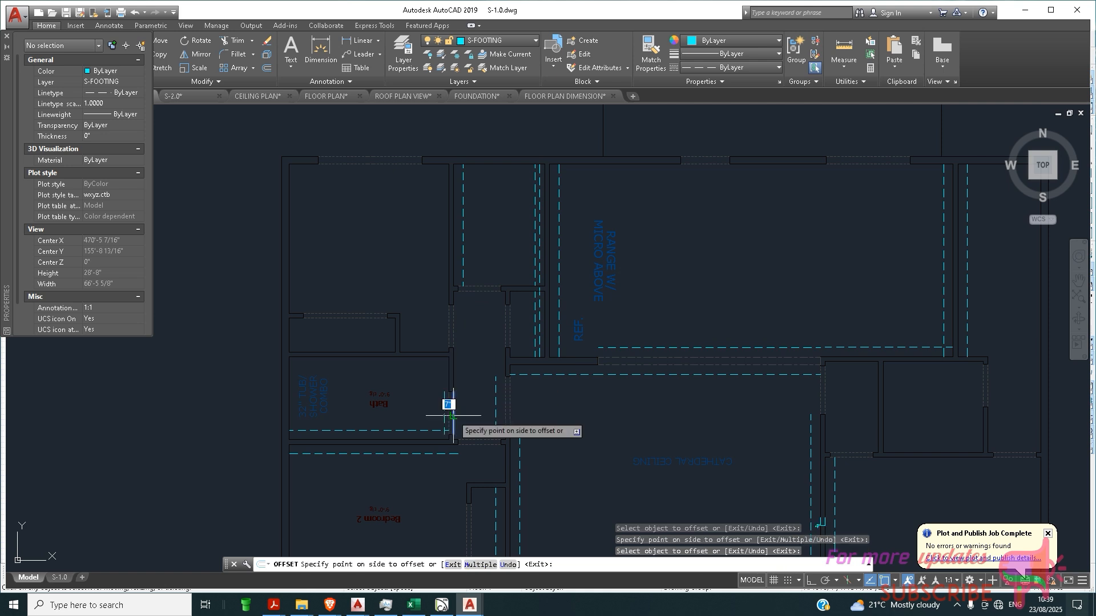
{"action": "left_click", "coordinate": [482, 429]}
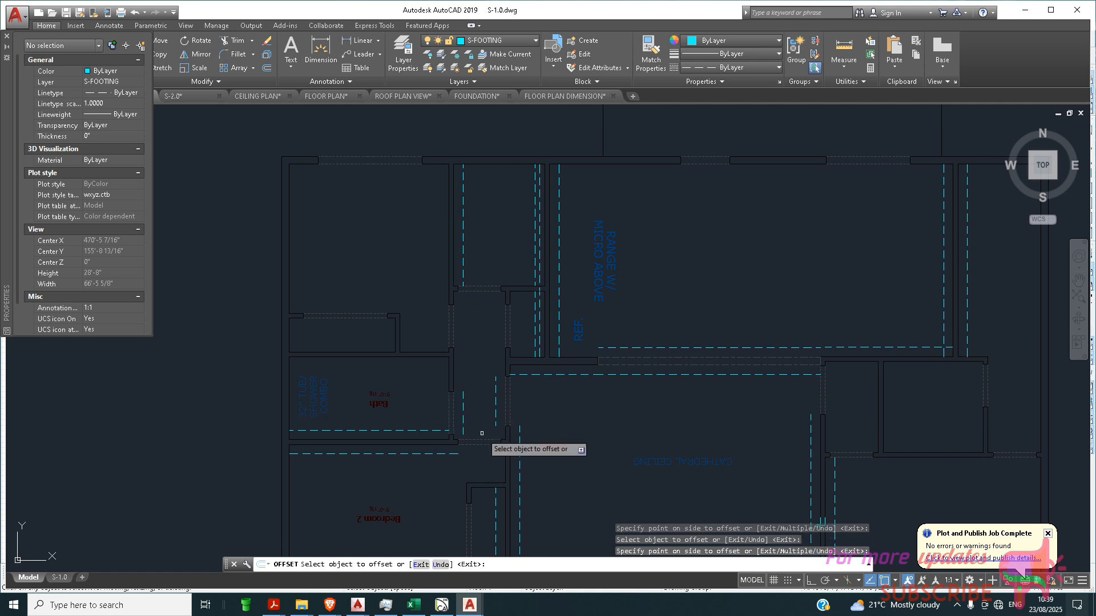
Offset Bath's upper wall face 7 inches down and its right wall face 7 inches left into the room.
{"action": "left_click", "coordinate": [412, 358]}
{"action": "left_click", "coordinate": [428, 410]}
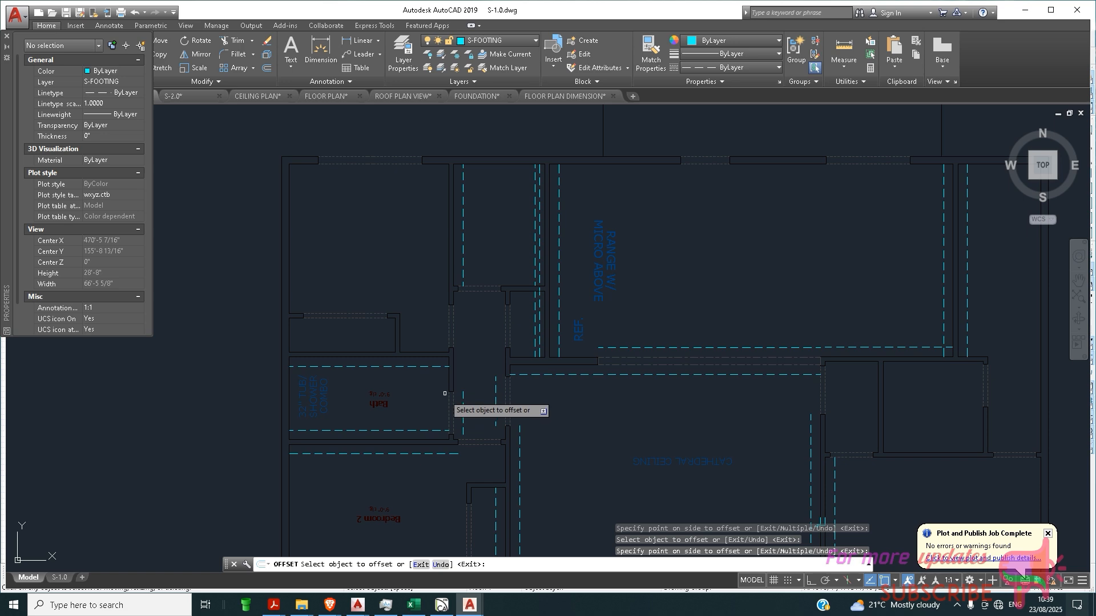
{"action": "scroll", "coordinate": [451, 352], "scroll_direction": "down", "scroll_amount": 2}
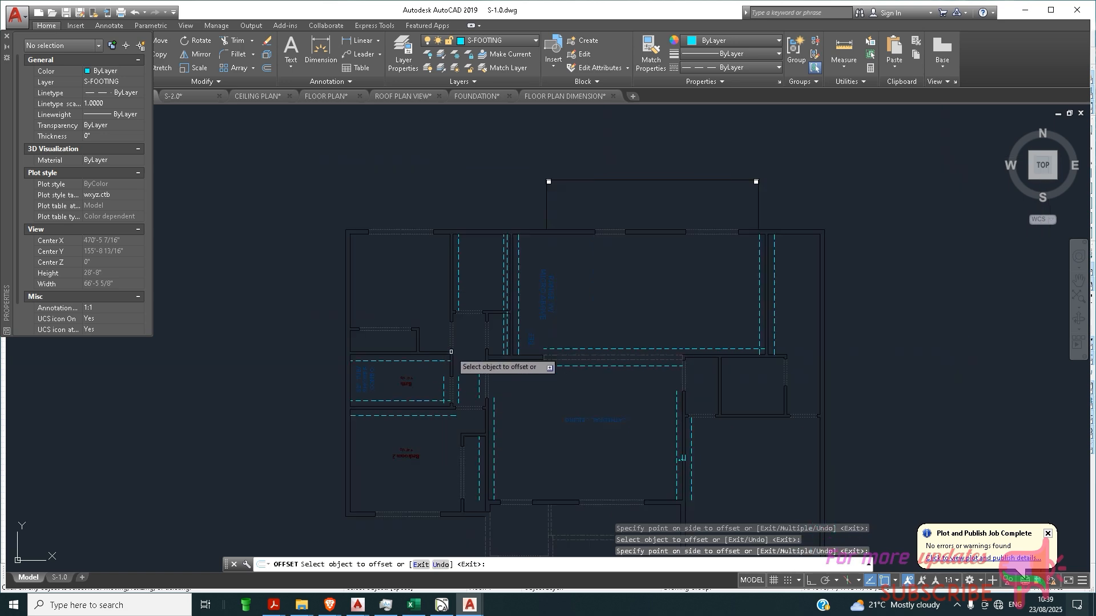
{"action": "scroll", "coordinate": [455, 371], "scroll_direction": "up", "scroll_amount": 3}
Offset the outer face of the right-side closet's lower wall 7 inches down, and the cathedral room's right wall outer face 7 inches right.
{"action": "scroll", "coordinate": [476, 303], "scroll_direction": "down", "scroll_amount": 6}
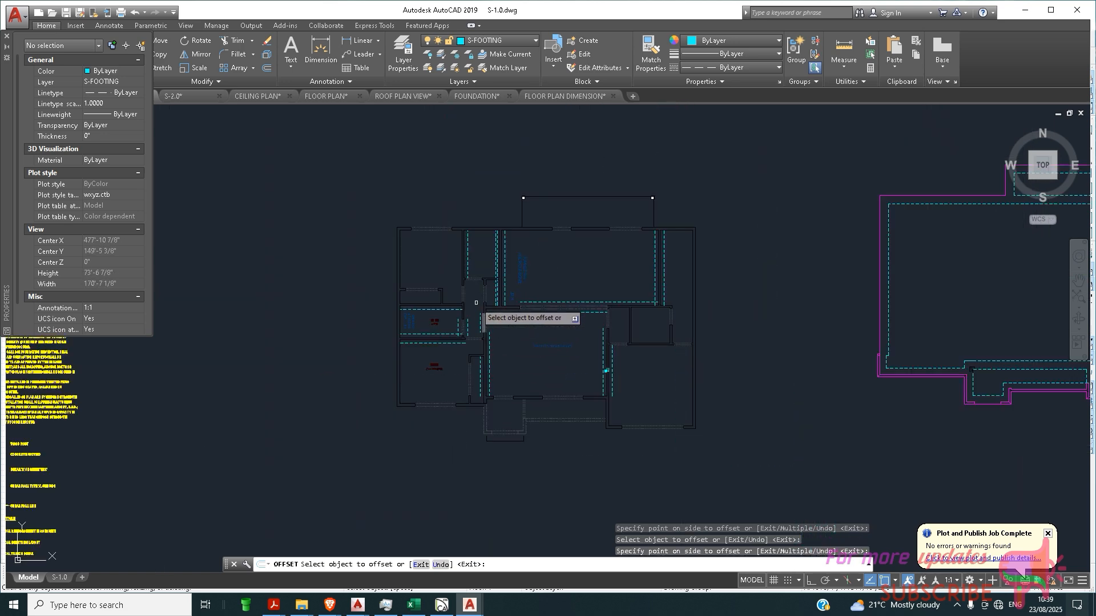
{"action": "scroll", "coordinate": [628, 374], "scroll_direction": "up", "scroll_amount": 3}
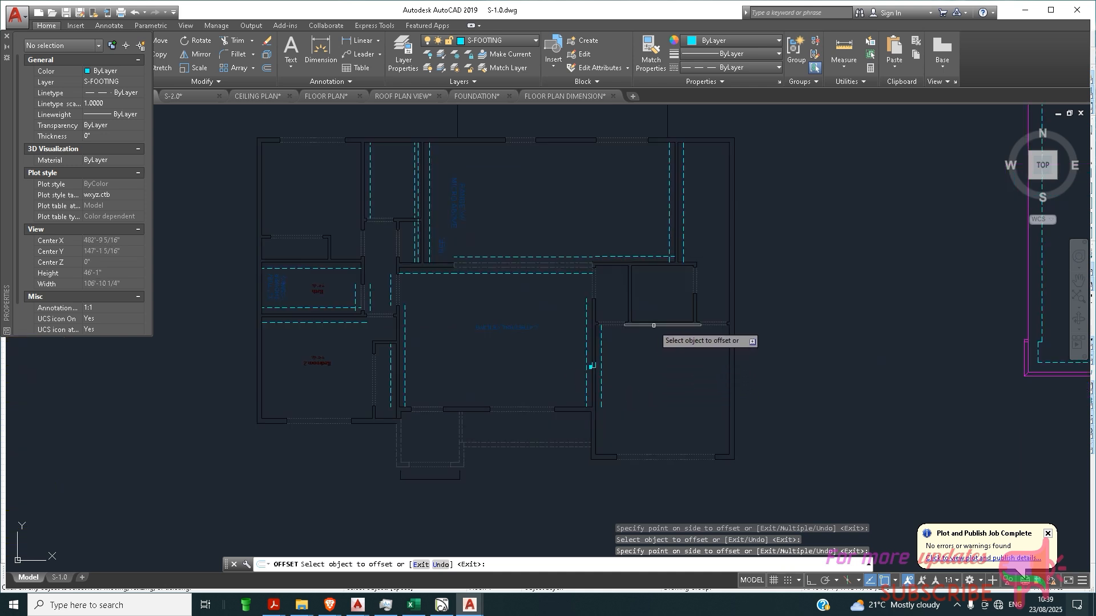
{"action": "left_click", "coordinate": [653, 325]}
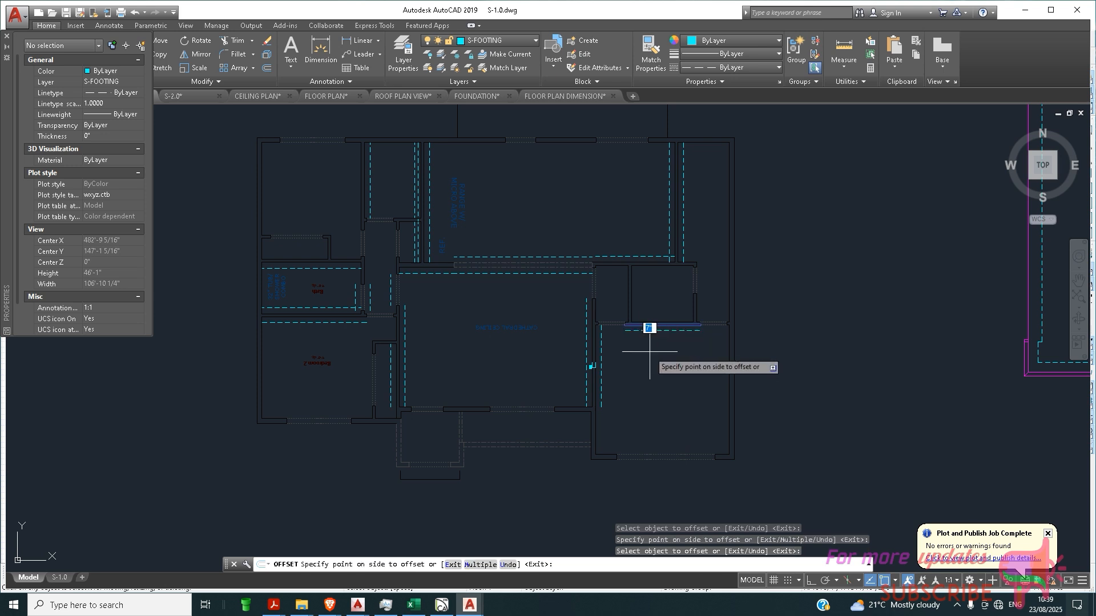
{"action": "left_click", "coordinate": [650, 353]}
{"action": "scroll", "coordinate": [611, 325], "scroll_direction": "up", "scroll_amount": 4}
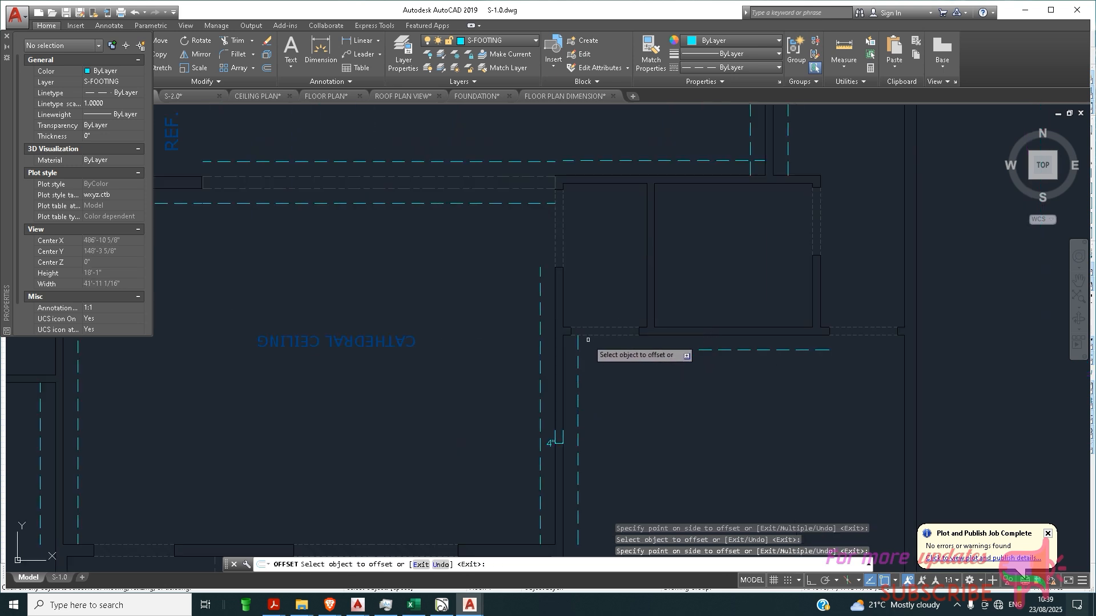
{"action": "left_click", "coordinate": [563, 289]}
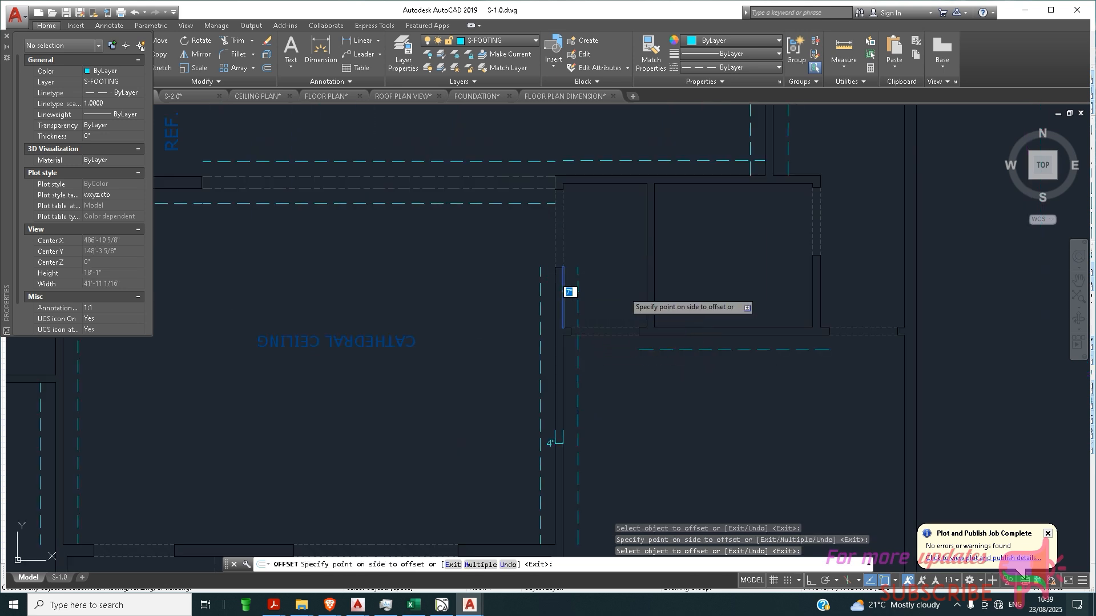
{"action": "left_click", "coordinate": [568, 299]}
Offset the closet's lower wall inner face 7 inches up, and the cathedral room's right-hand opening line 7 inches left.
{"action": "left_click", "coordinate": [701, 327]}
{"action": "left_click", "coordinate": [688, 300]}
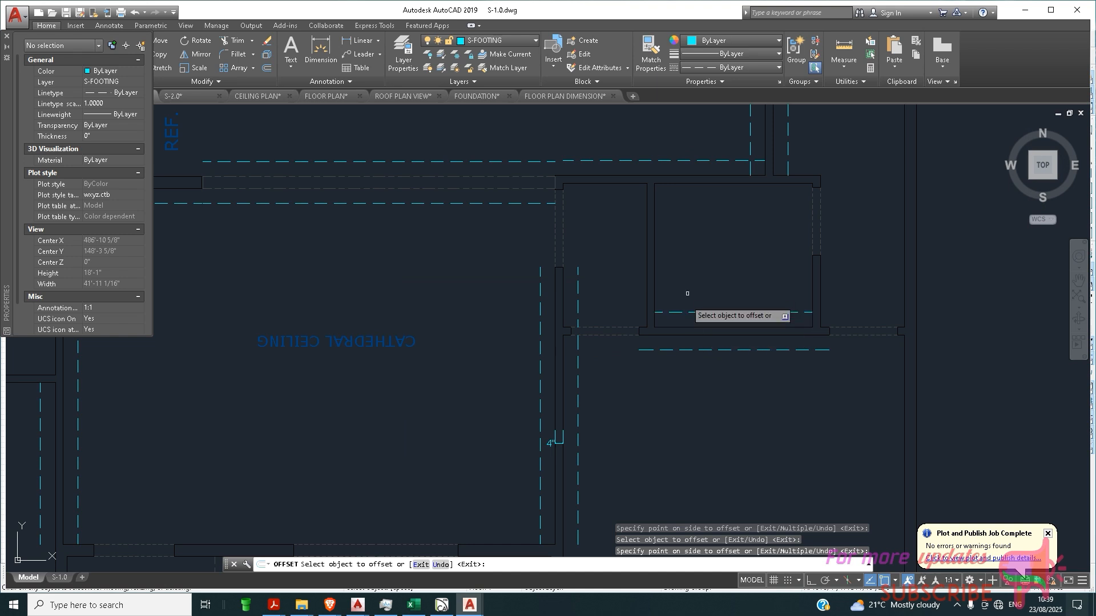
{"action": "left_click", "coordinate": [555, 224]}
{"action": "left_click", "coordinate": [542, 233]}
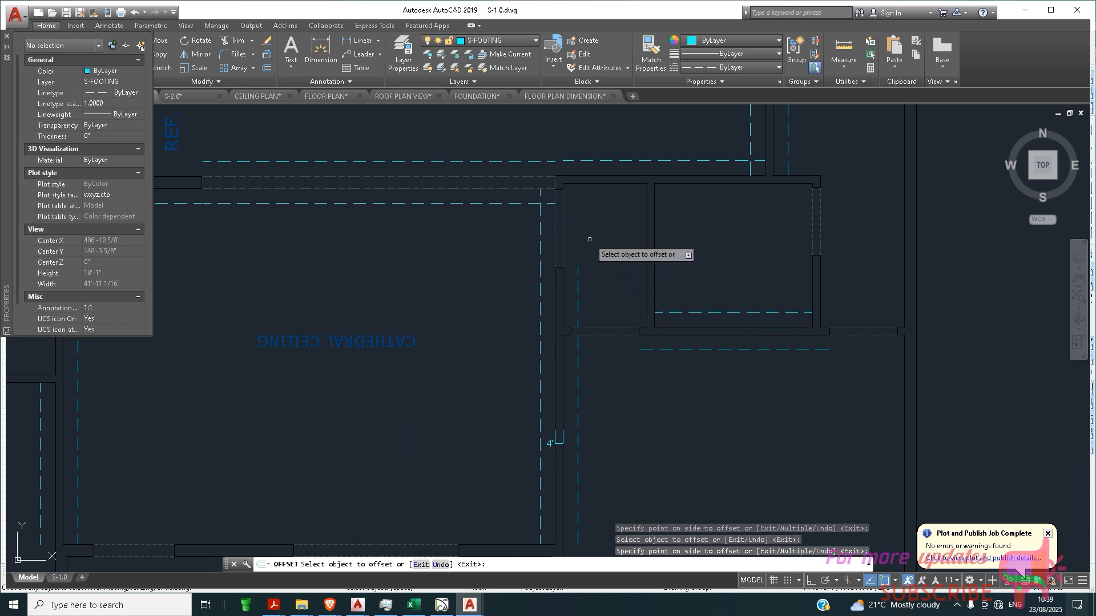
Offset the upper wall faces of the closet and the narrow space to its left 7 inches down.
{"action": "left_click", "coordinate": [618, 183]}
{"action": "left_click", "coordinate": [690, 221]}
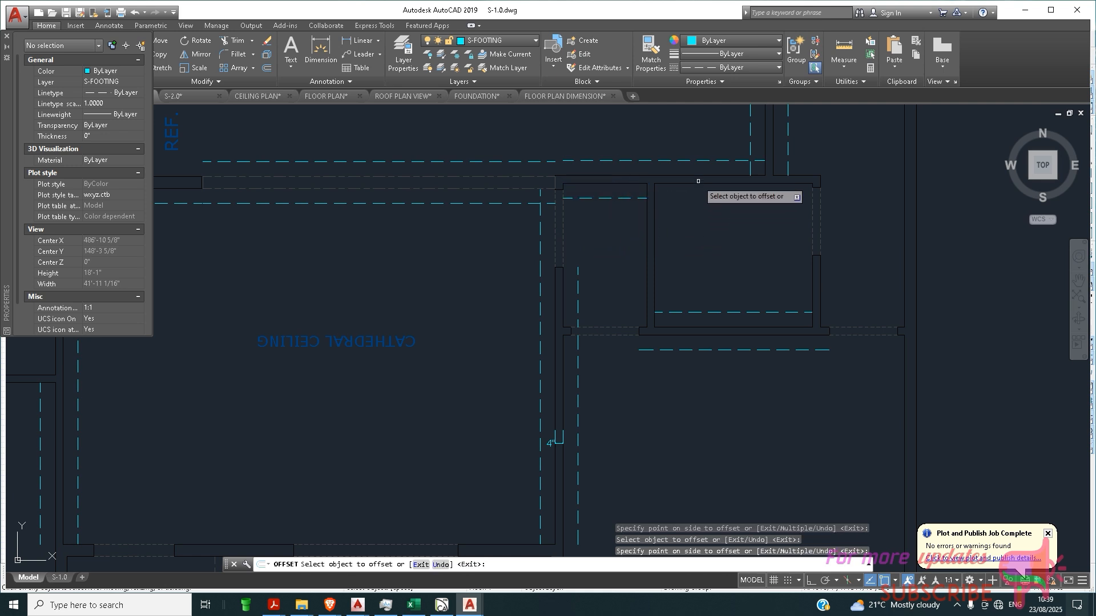
{"action": "left_click", "coordinate": [697, 184]}
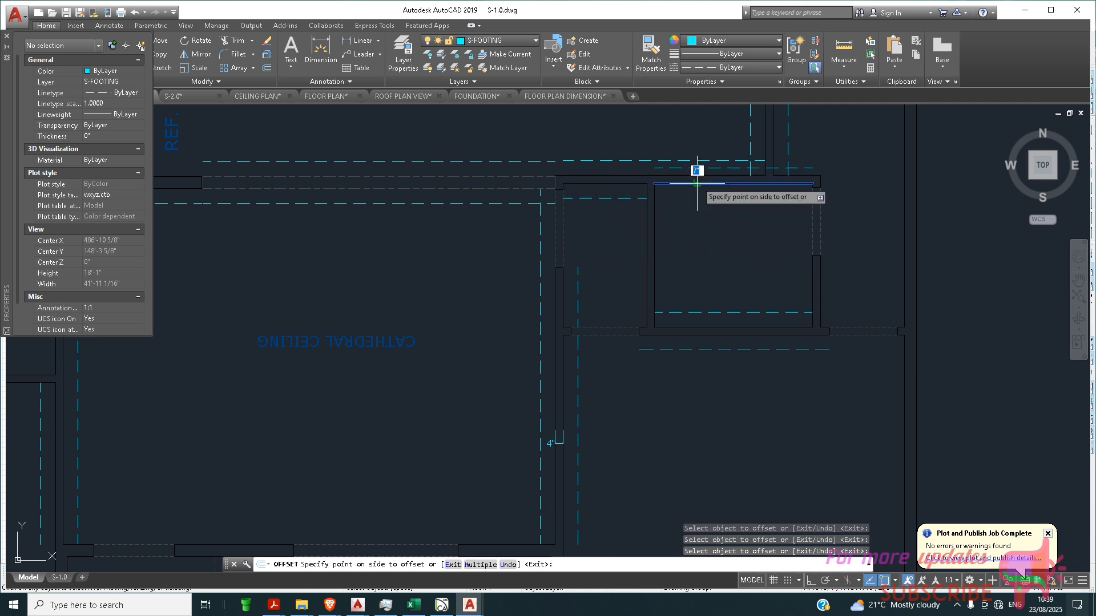
{"action": "left_click", "coordinate": [696, 244]}
Offset the two lines of the opening right of the closet 7 inches outward, one up and one down.
{"action": "scroll", "coordinate": [695, 343], "scroll_direction": "down", "scroll_amount": 5}
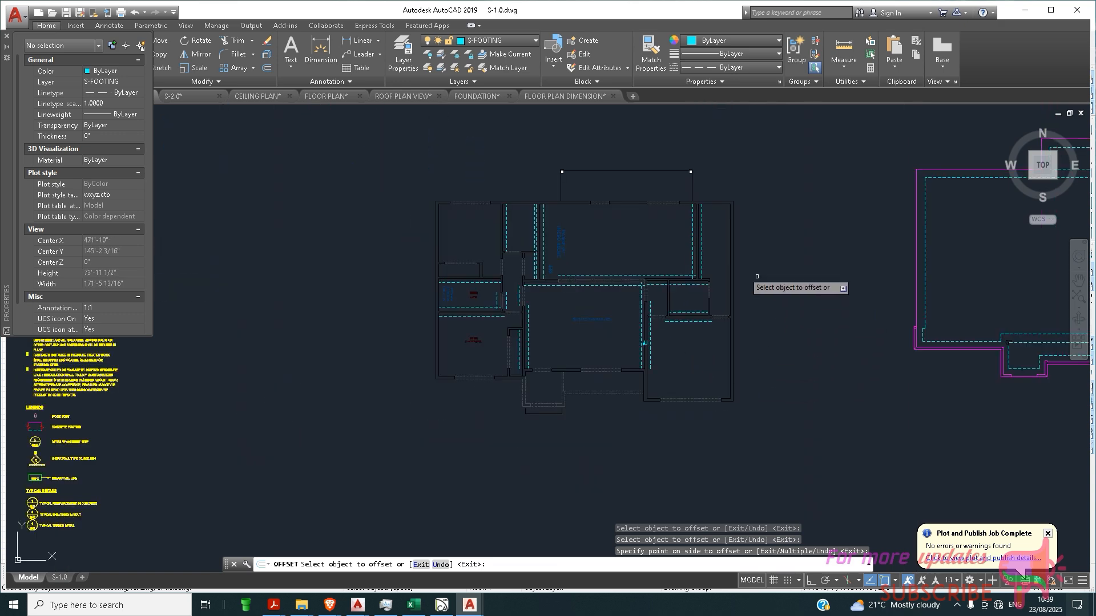
{"action": "scroll", "coordinate": [729, 263], "scroll_direction": "up", "scroll_amount": 4}
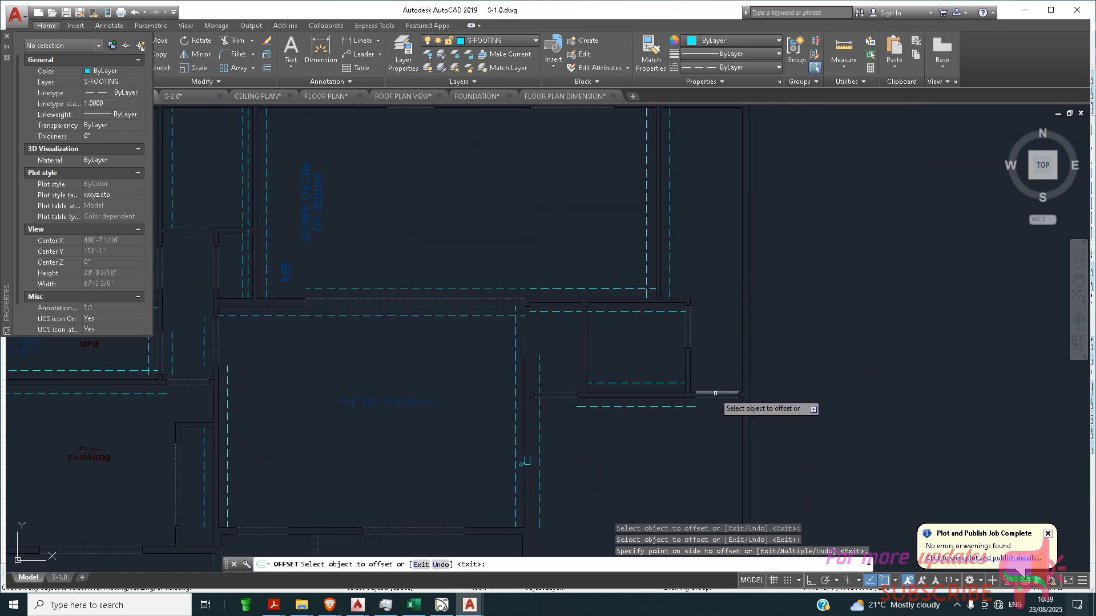
{"action": "left_click", "coordinate": [715, 394]}
{"action": "left_click", "coordinate": [711, 377]}
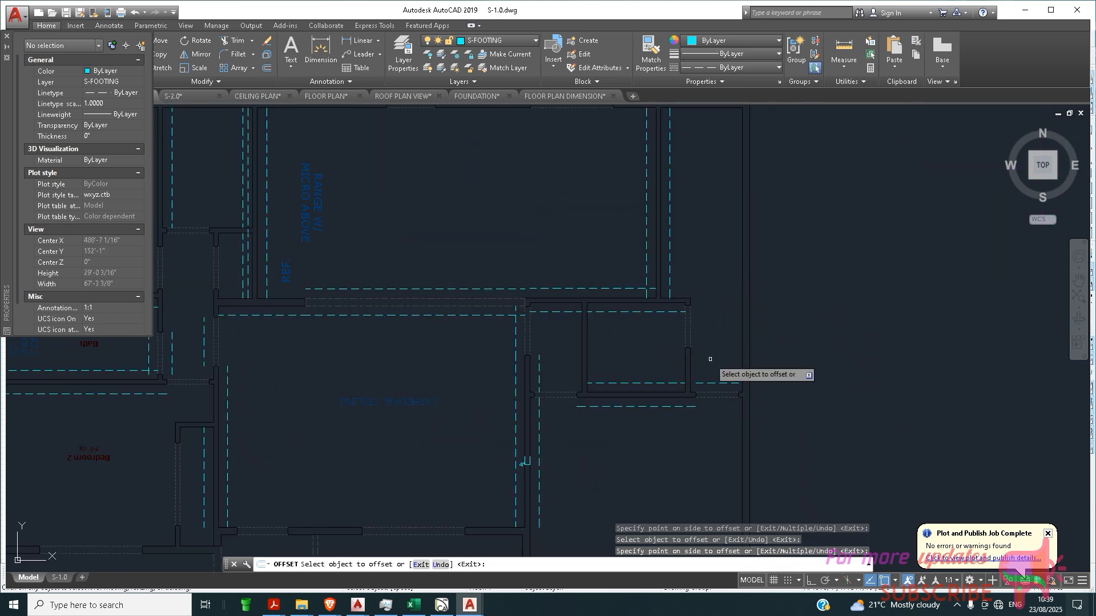
{"action": "left_click", "coordinate": [723, 396]}
{"action": "left_click", "coordinate": [730, 437]}
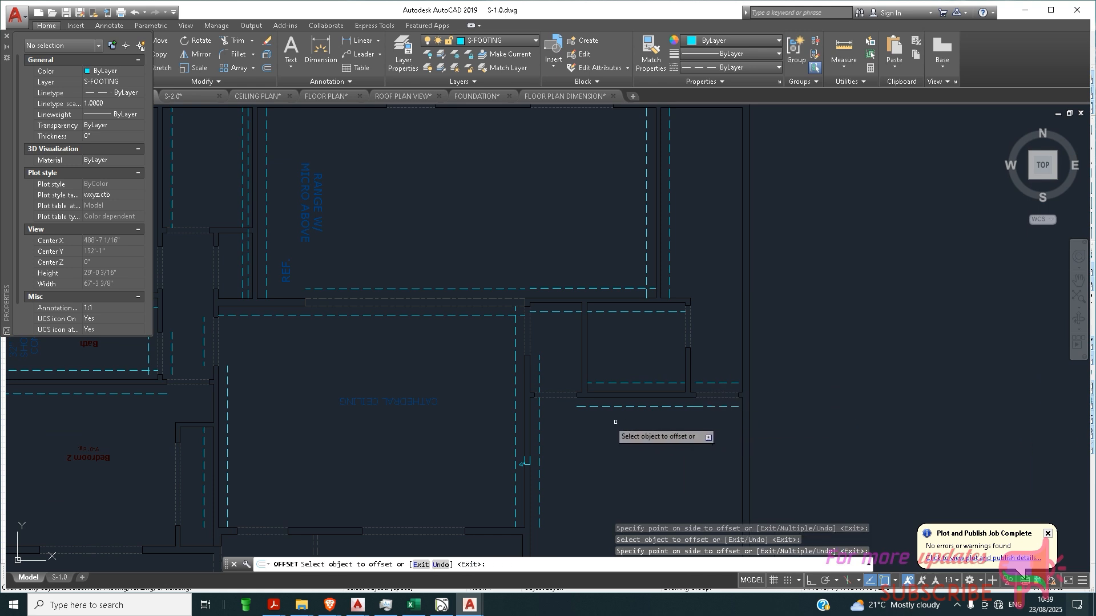
Offset the lines of the opening left of the closet 7 inches up and 7 inches down.
{"action": "left_click", "coordinate": [561, 397]}
{"action": "left_click", "coordinate": [565, 400]}
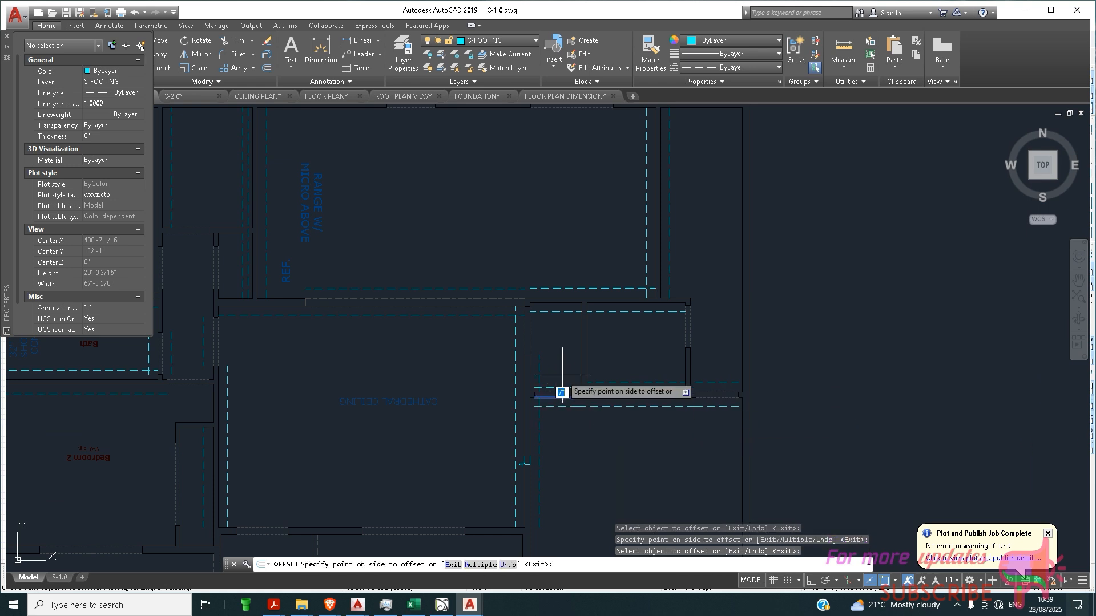
{"action": "scroll", "coordinate": [580, 413], "scroll_direction": "up", "scroll_amount": 3}
{"action": "scroll", "coordinate": [580, 414], "scroll_direction": "down", "scroll_amount": 5}
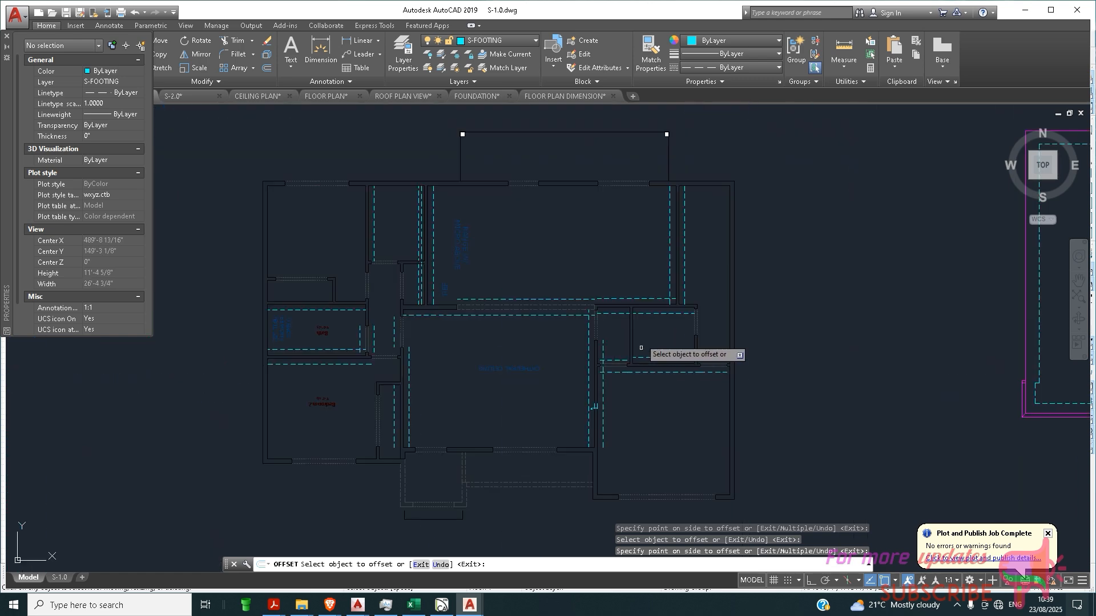
{"action": "scroll", "coordinate": [509, 318], "scroll_direction": "up", "scroll_amount": 3}
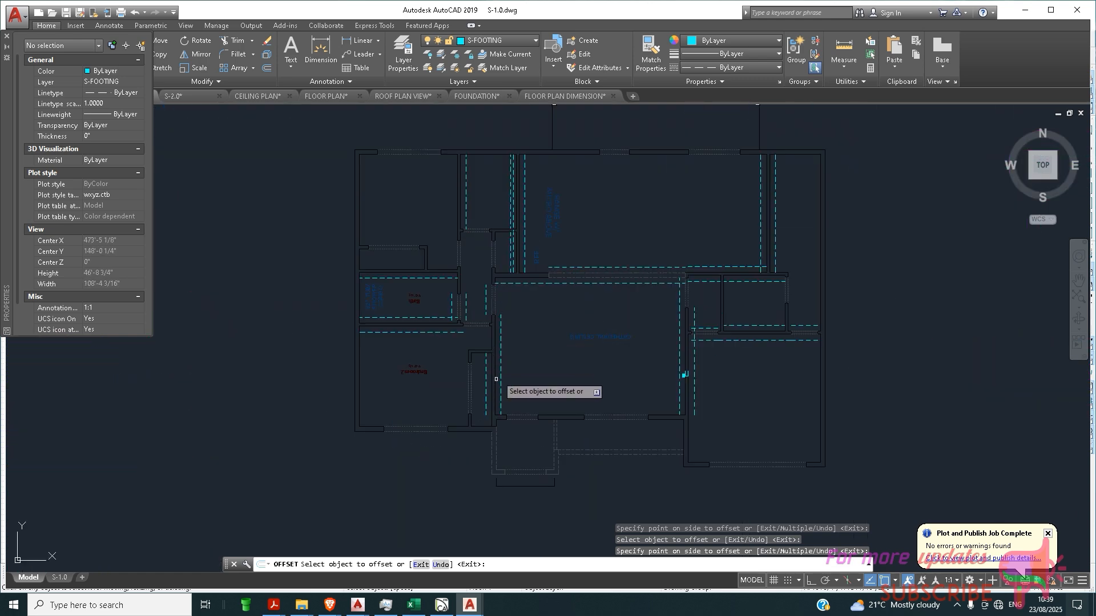
Offset the right wall face of the upper-left room 7 inches left into the room and end the Offset command.
{"action": "scroll", "coordinate": [491, 338], "scroll_direction": "up", "scroll_amount": 4}
{"action": "scroll", "coordinate": [469, 328], "scroll_direction": "down", "scroll_amount": 4}
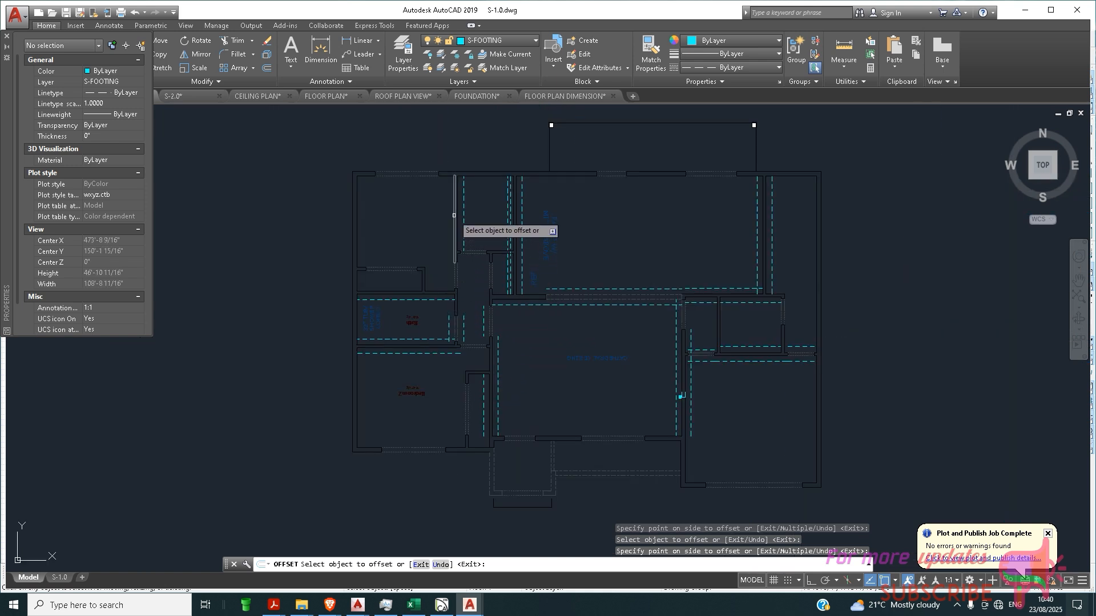
{"action": "right_click", "coordinate": [438, 235]}
{"action": "left_click", "coordinate": [461, 242]}
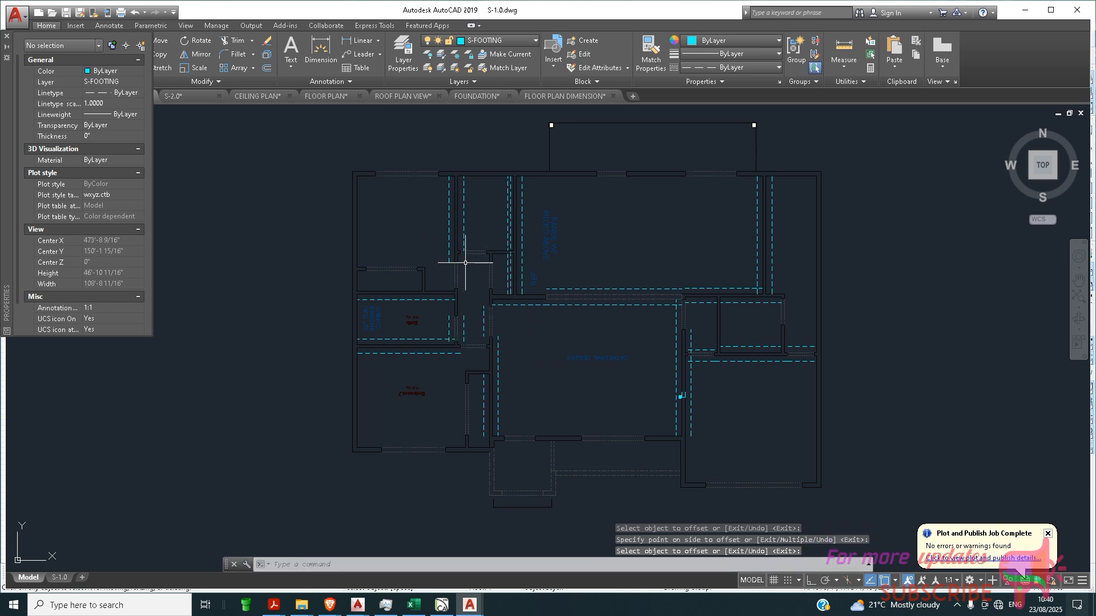
Select the whole floor plan and use Quick Select to keep only the objects whose layer equals S-FOOTING.
{"action": "scroll", "coordinate": [440, 280], "scroll_direction": "down", "scroll_amount": 4}
{"action": "left_click", "coordinate": [635, 412]}
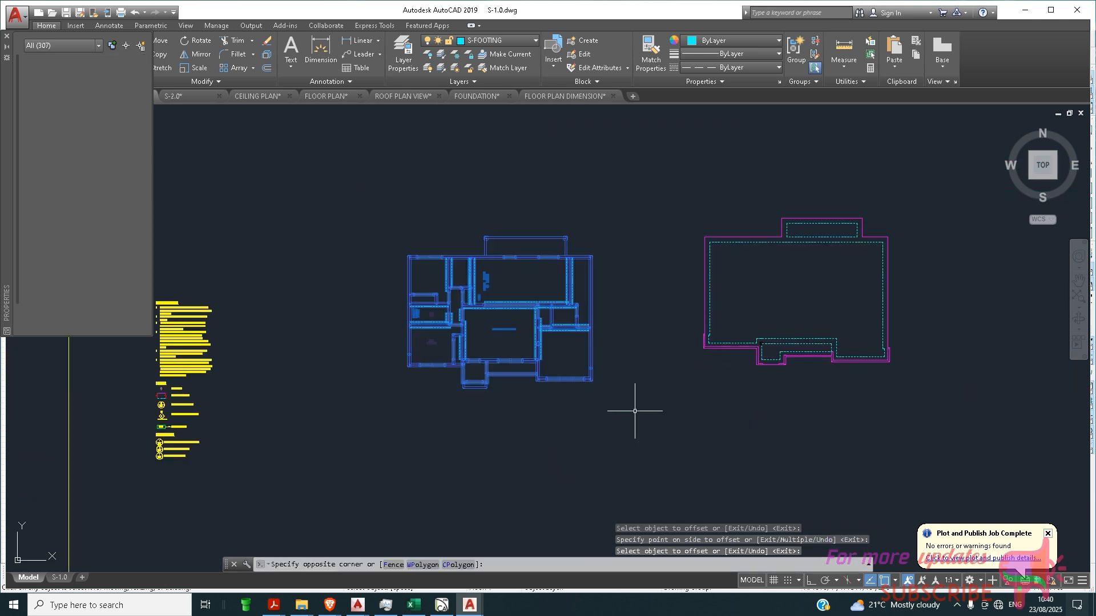
{"action": "right_click", "coordinate": [628, 301]}
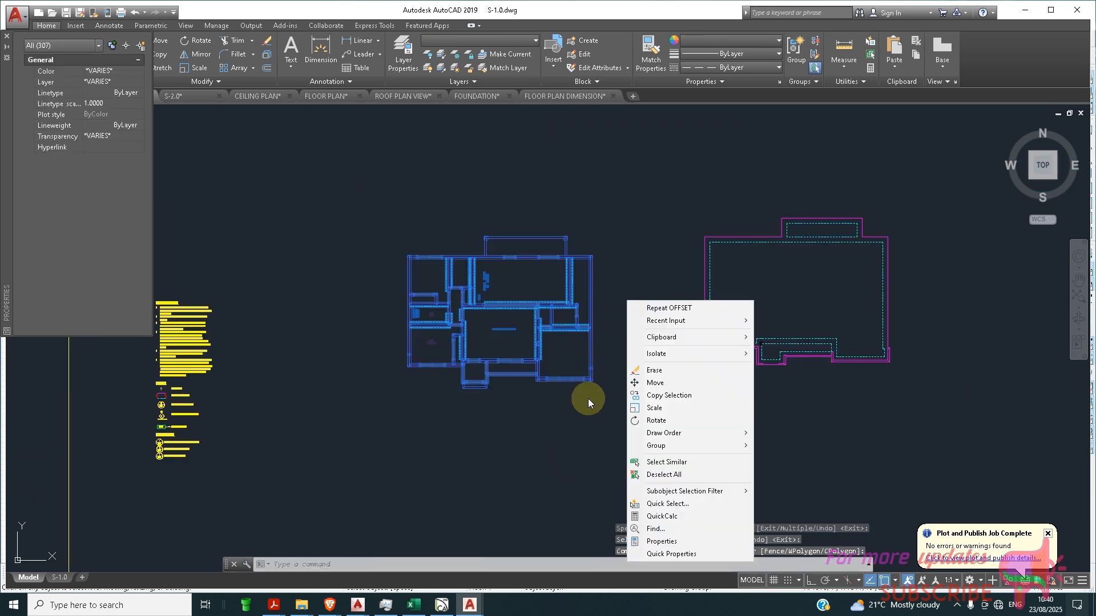
{"action": "left_click", "coordinate": [662, 504]}
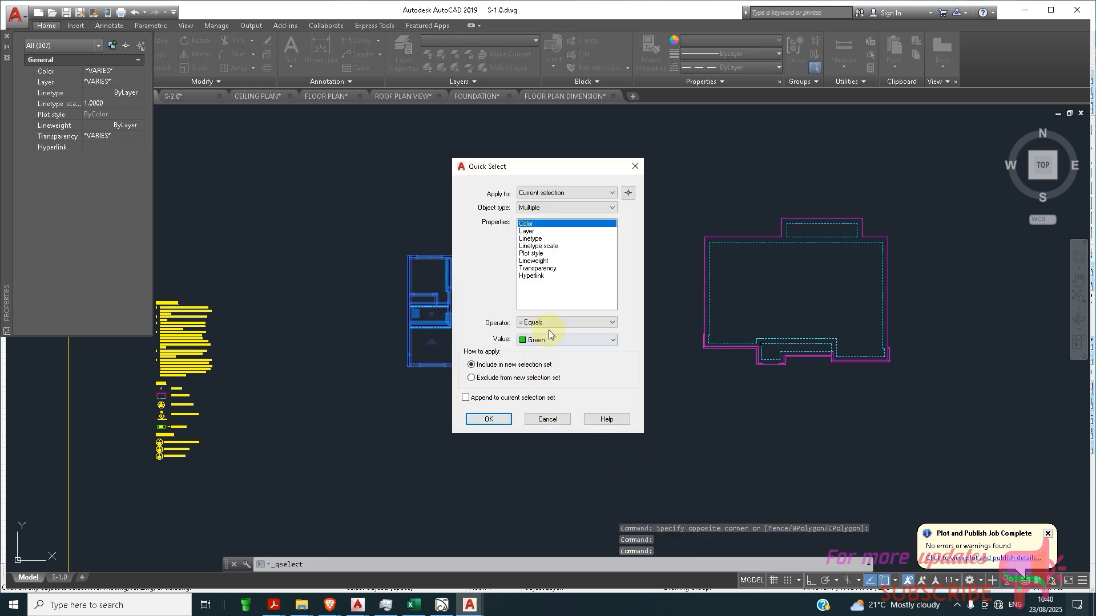
{"action": "left_click", "coordinate": [545, 231]}
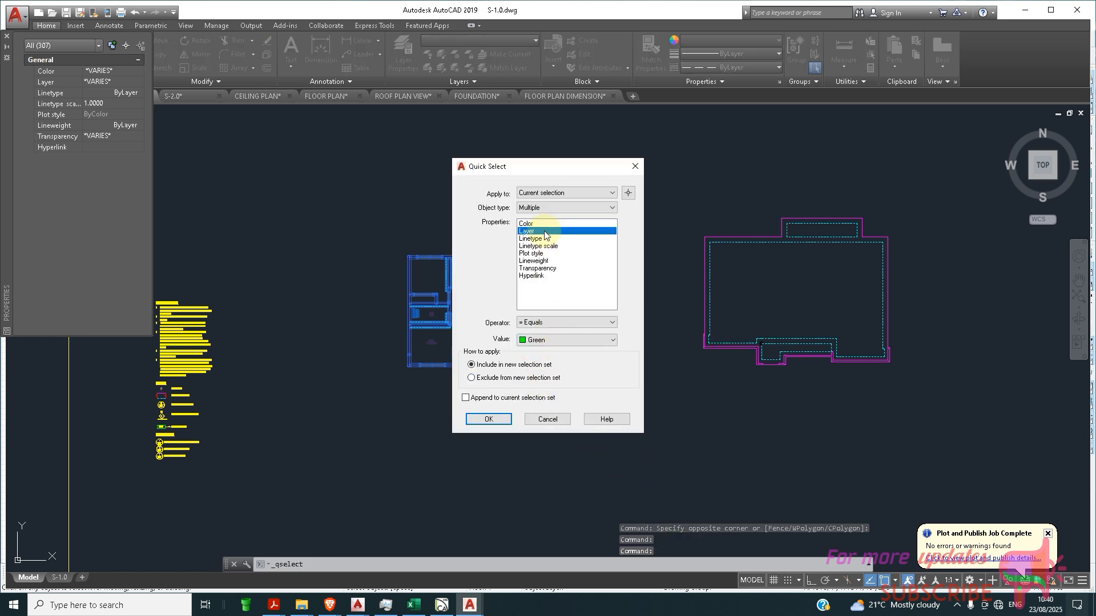
{"action": "left_click", "coordinate": [551, 340]}
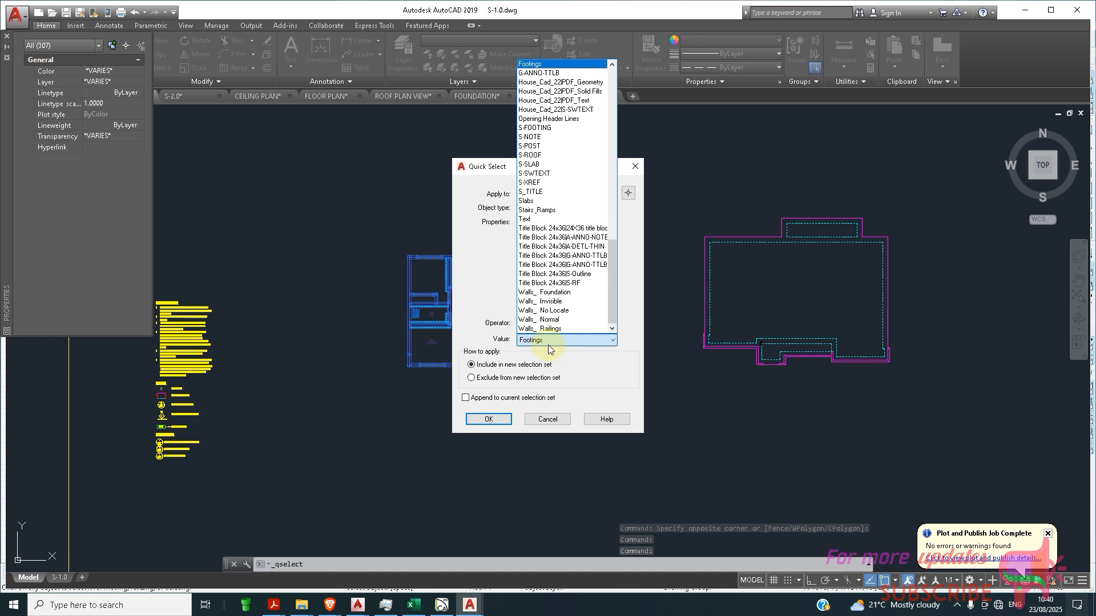
{"action": "left_click", "coordinate": [563, 129]}
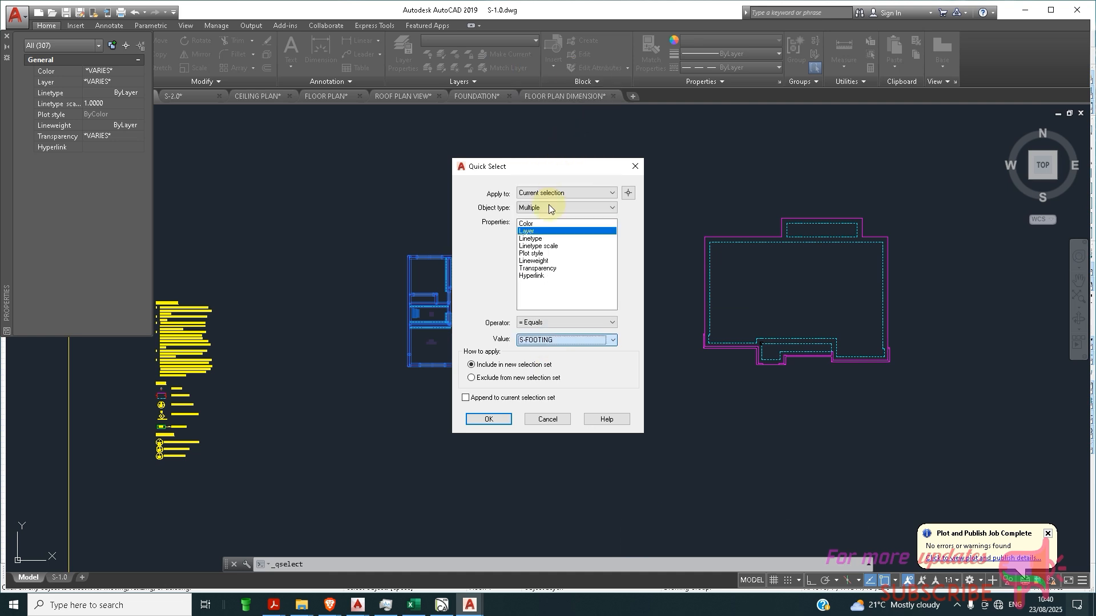
{"action": "left_click", "coordinate": [490, 420]}
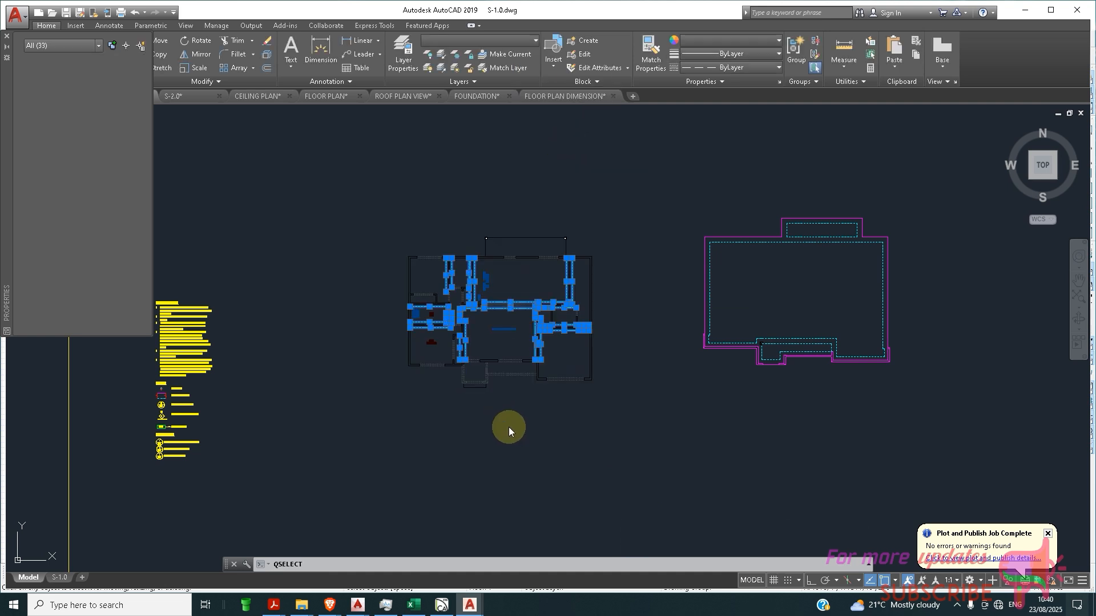
Move the selected footing lines from the floor plan's upper-left outer corner to the matching corner of the magenta foundation outline.
{"action": "left_click", "coordinate": [163, 45]}
{"action": "scroll", "coordinate": [400, 276], "scroll_direction": "up", "scroll_amount": 5}
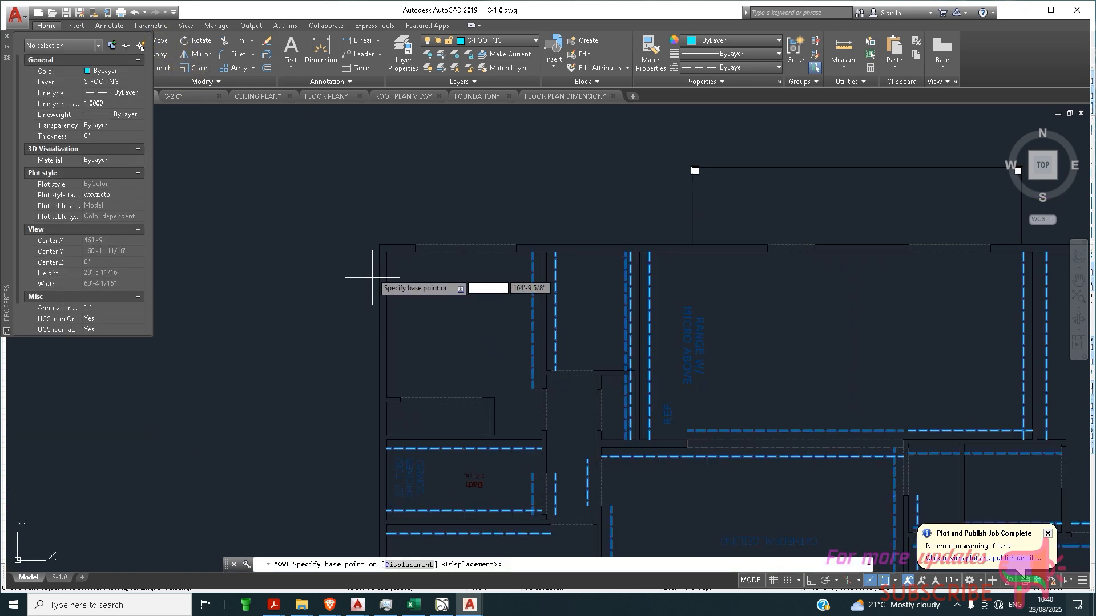
{"action": "left_click", "coordinate": [378, 247]}
{"action": "scroll", "coordinate": [309, 312], "scroll_direction": "down", "scroll_amount": 6}
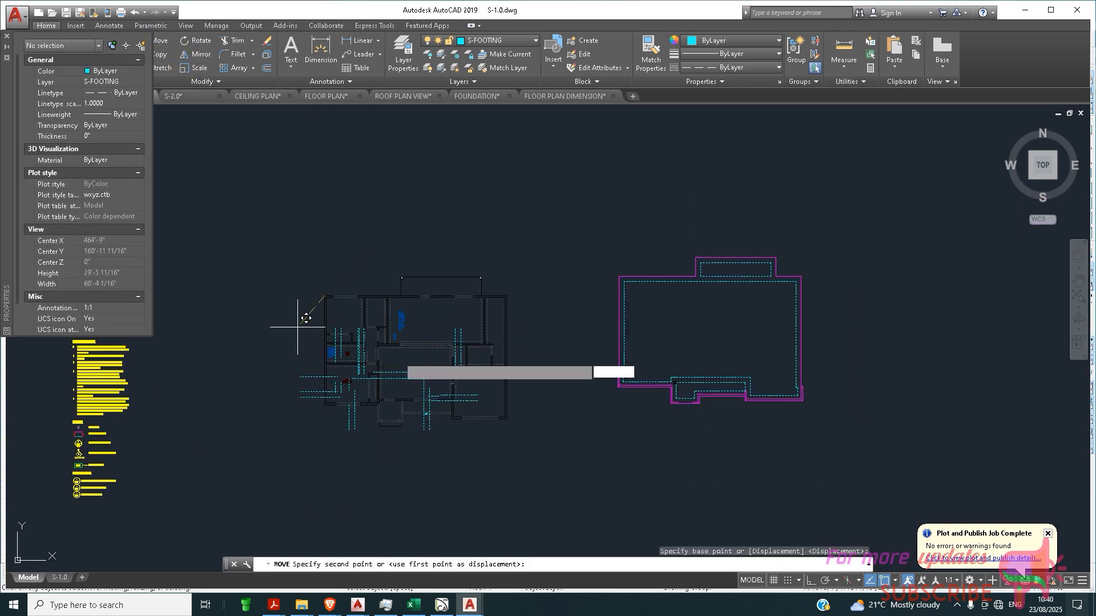
{"action": "scroll", "coordinate": [614, 271], "scroll_direction": "up", "scroll_amount": 4}
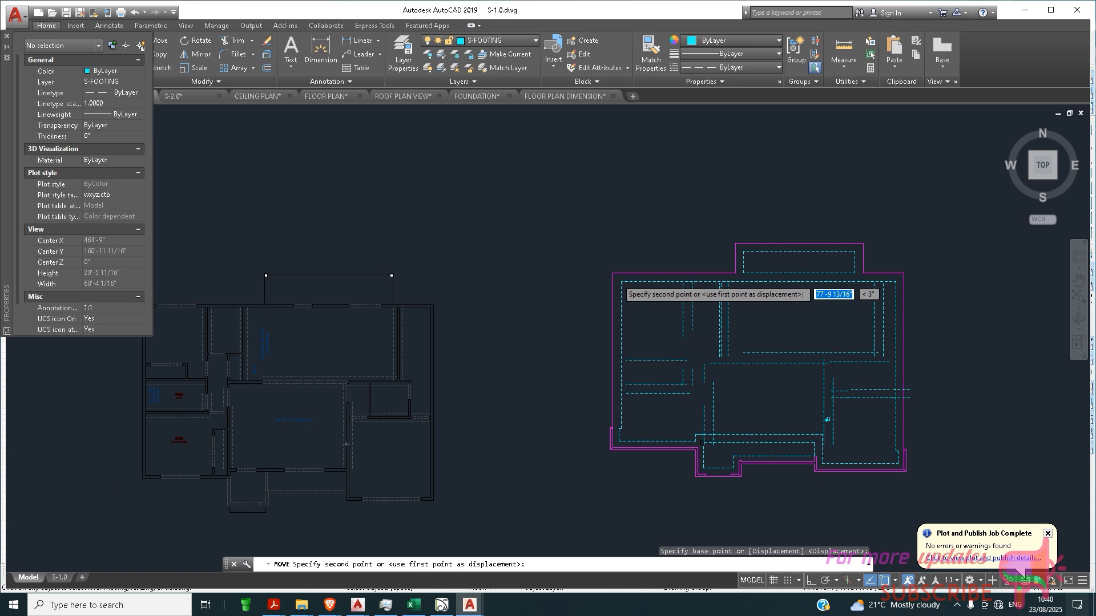
{"action": "left_click", "coordinate": [617, 258]}
{"action": "scroll", "coordinate": [628, 254], "scroll_direction": "down", "scroll_amount": 6}
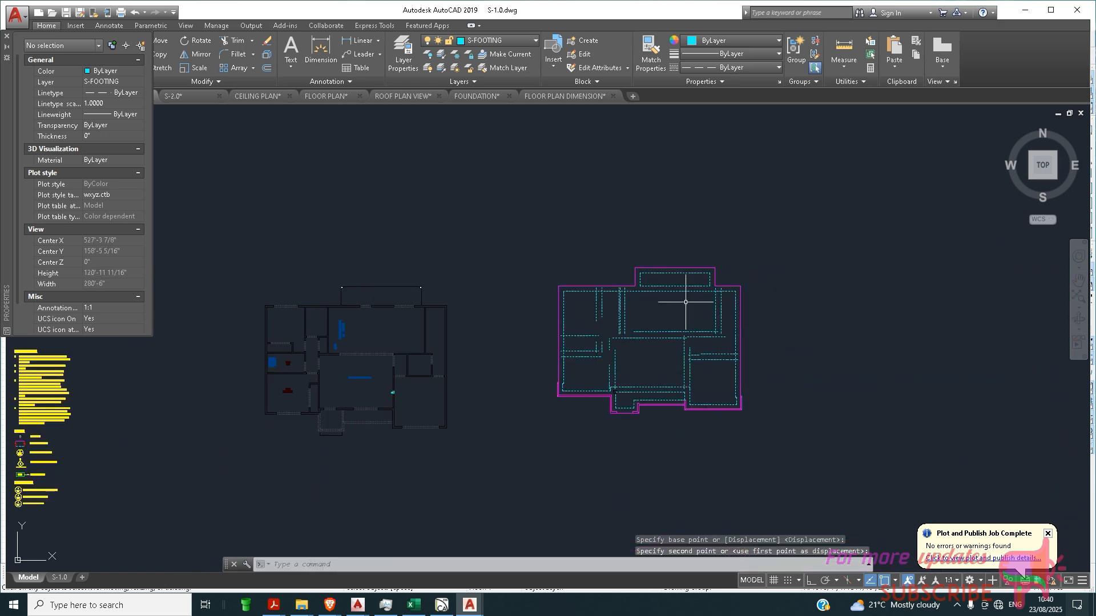
Using Fillet in Multiple mode, join the vertical footing lines right of the central room to the upper and lower lines of the adjoining horizontal strip.
{"action": "left_click", "coordinate": [235, 56]}
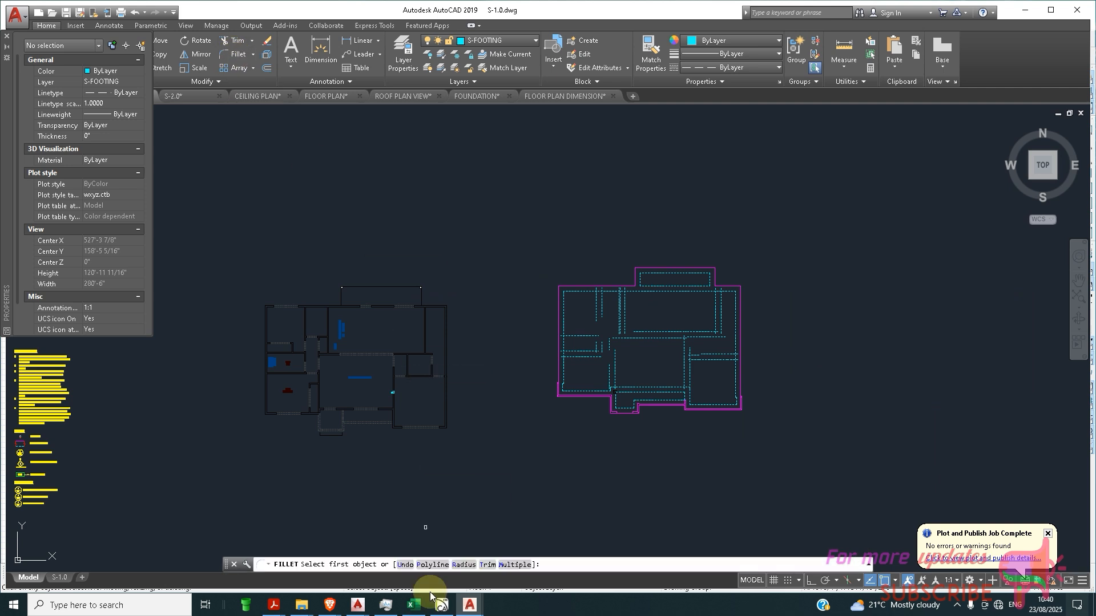
{"action": "scroll", "coordinate": [705, 343], "scroll_direction": "up", "scroll_amount": 6}
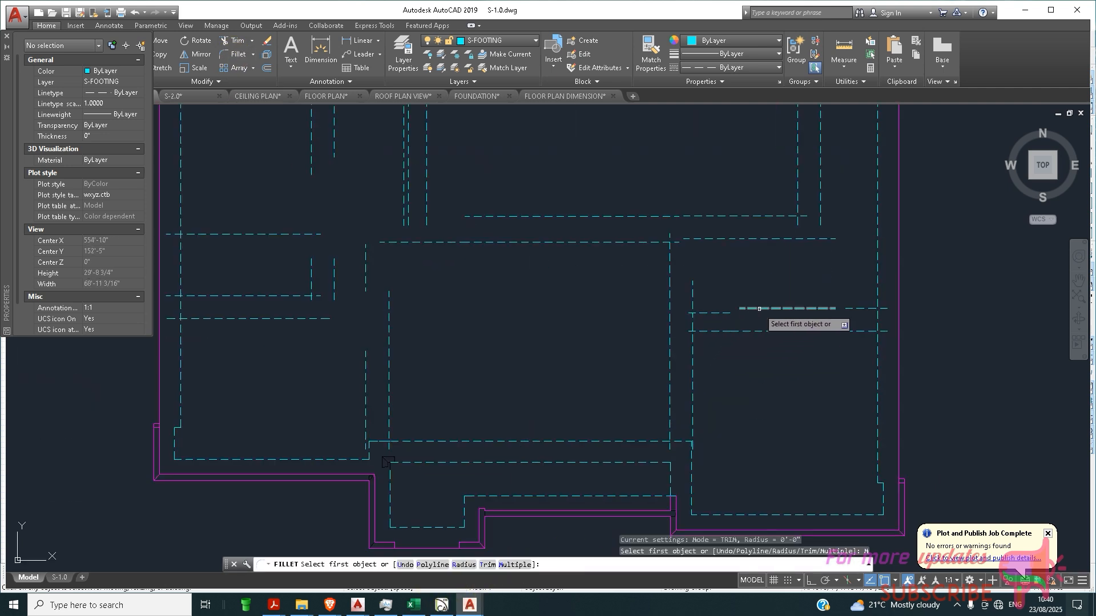
{"action": "left_click", "coordinate": [759, 309]}
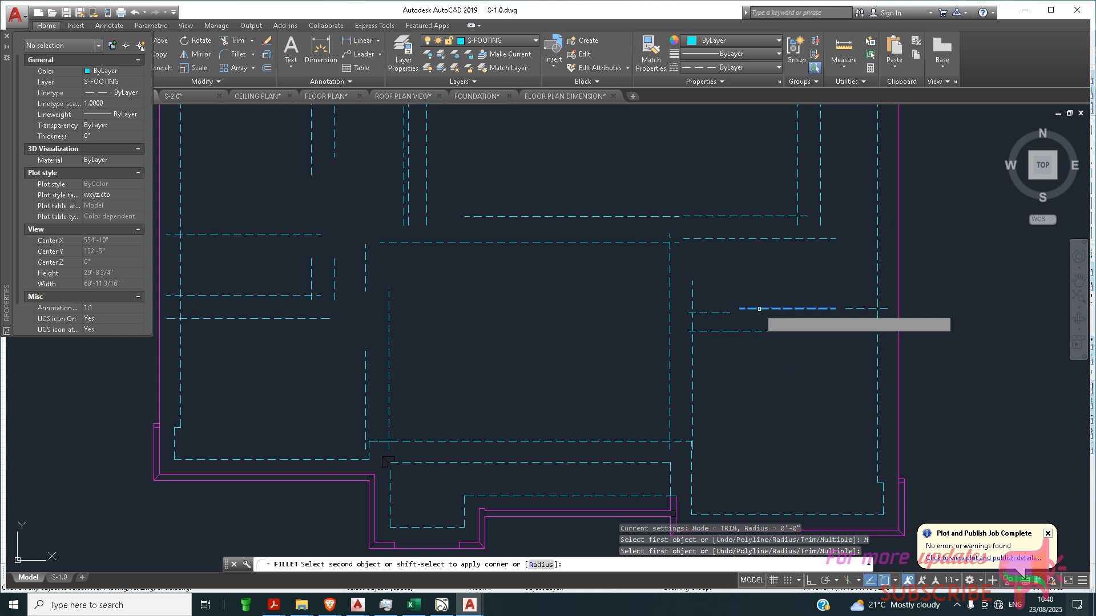
{"action": "left_click", "coordinate": [692, 291]}
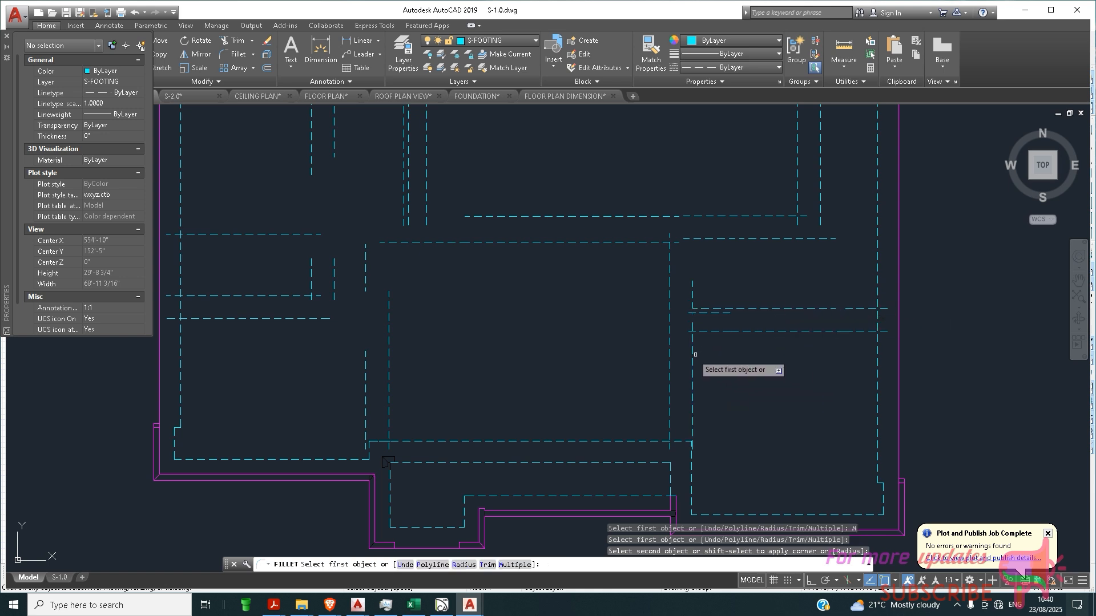
{"action": "left_click", "coordinate": [693, 355]}
{"action": "left_click", "coordinate": [717, 330]}
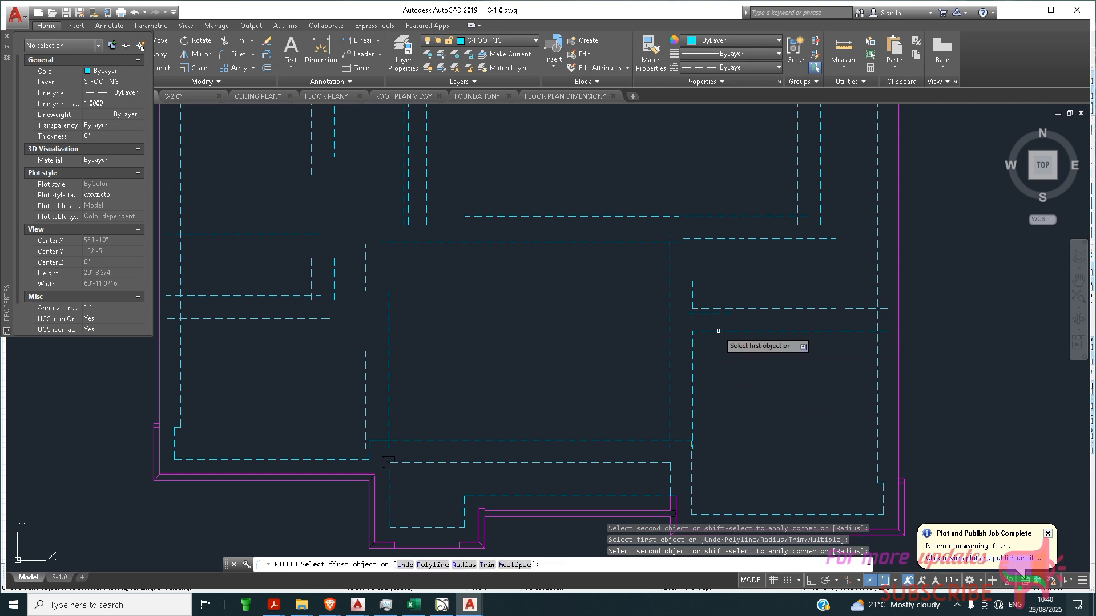
Fillet the lower-right footing corner of the upper-left room and the lower-left corner of the large upper room.
{"action": "scroll", "coordinate": [751, 397], "scroll_direction": "down", "scroll_amount": 2}
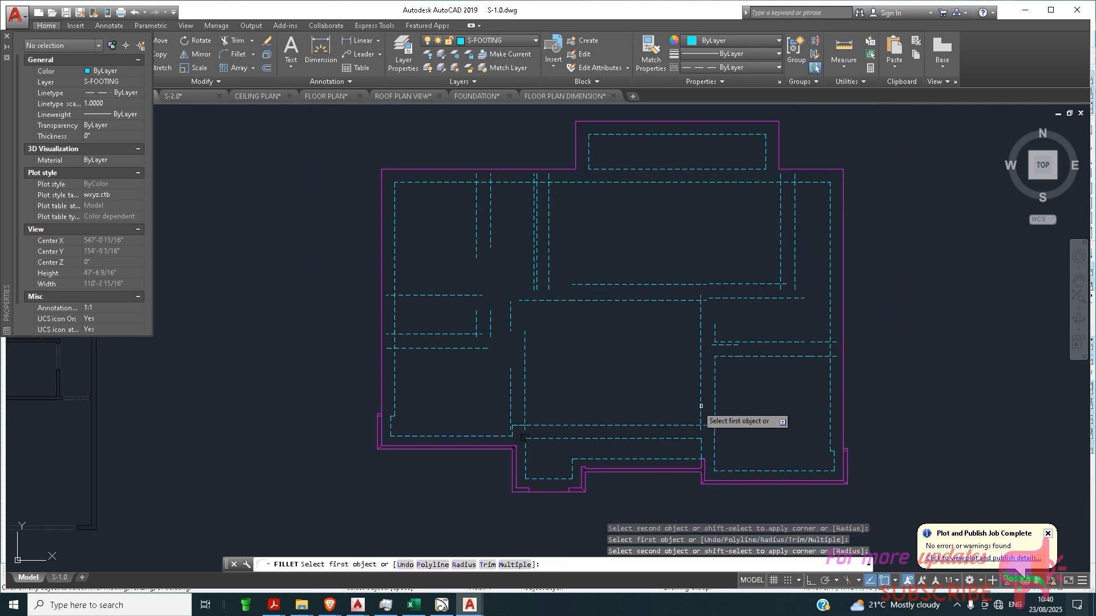
{"action": "left_click", "coordinate": [437, 295]}
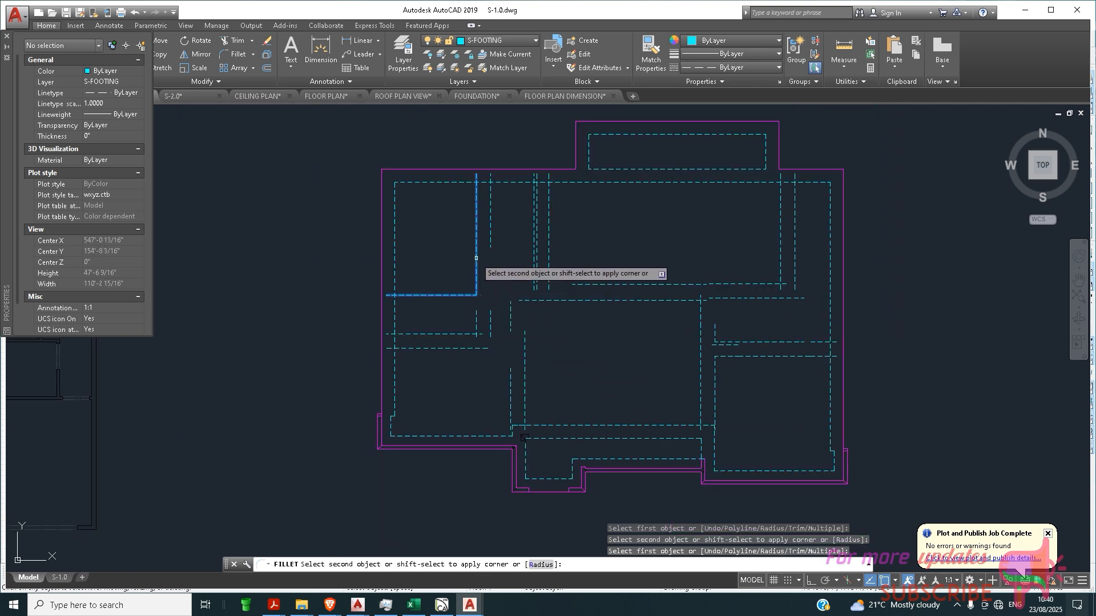
{"action": "left_click", "coordinate": [476, 268]}
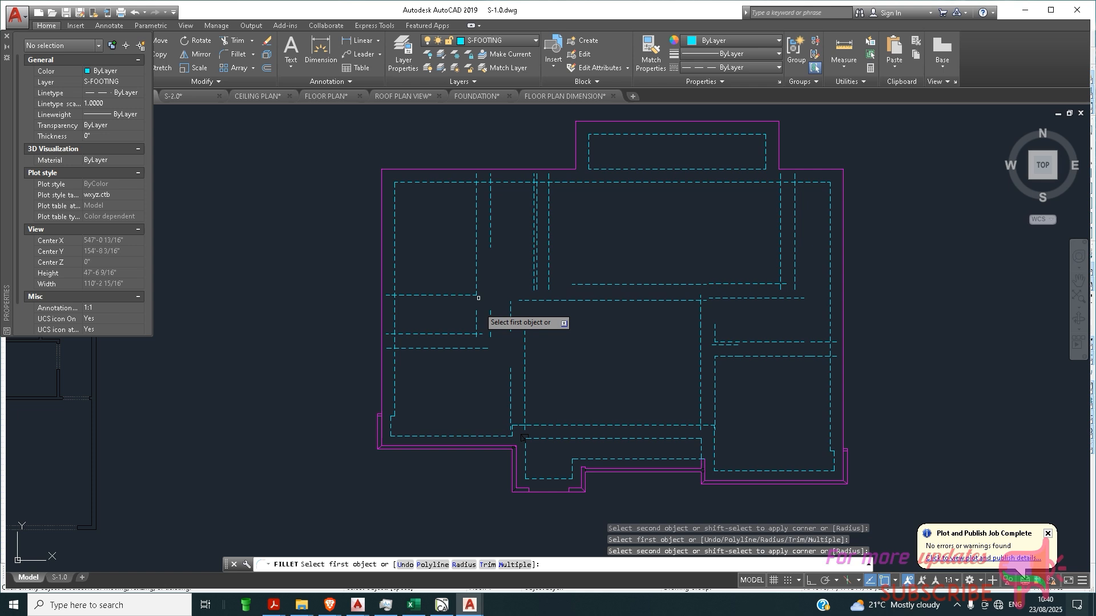
{"action": "left_click", "coordinate": [595, 284]}
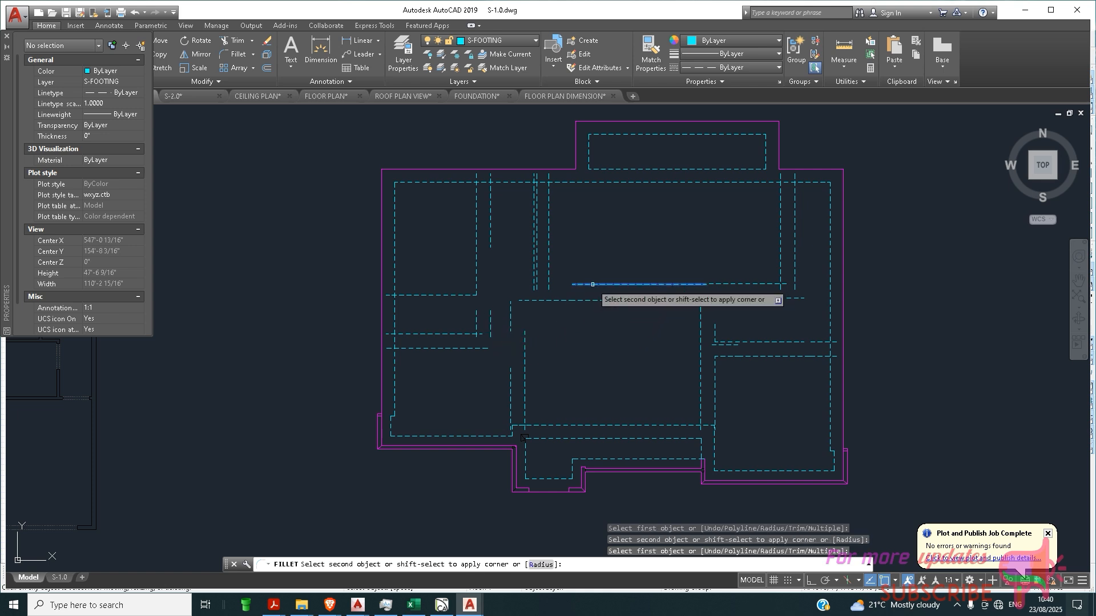
{"action": "left_click", "coordinate": [549, 275]}
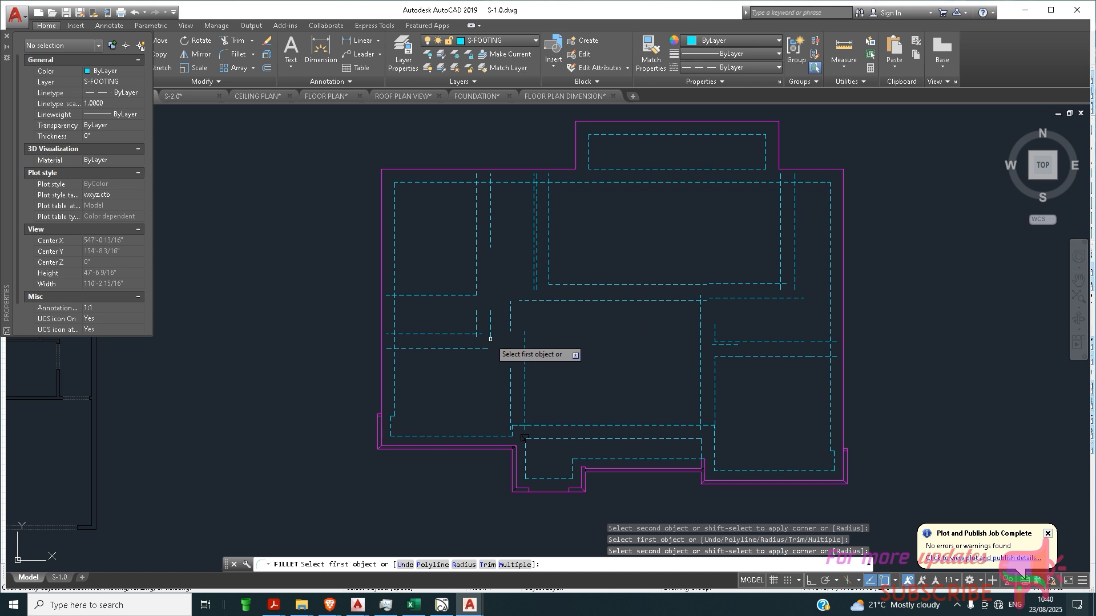
Fillet the outer and inner footing corners at the small left room's lower right, and the central room's upper-left corner.
{"action": "left_click", "coordinate": [490, 331]}
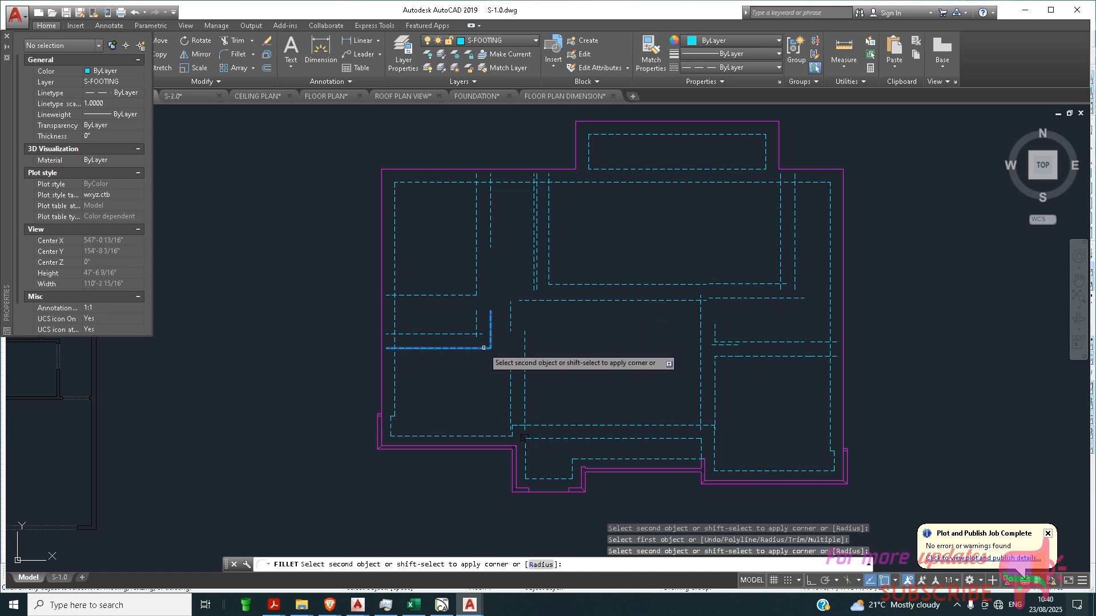
{"action": "left_click", "coordinate": [483, 348]}
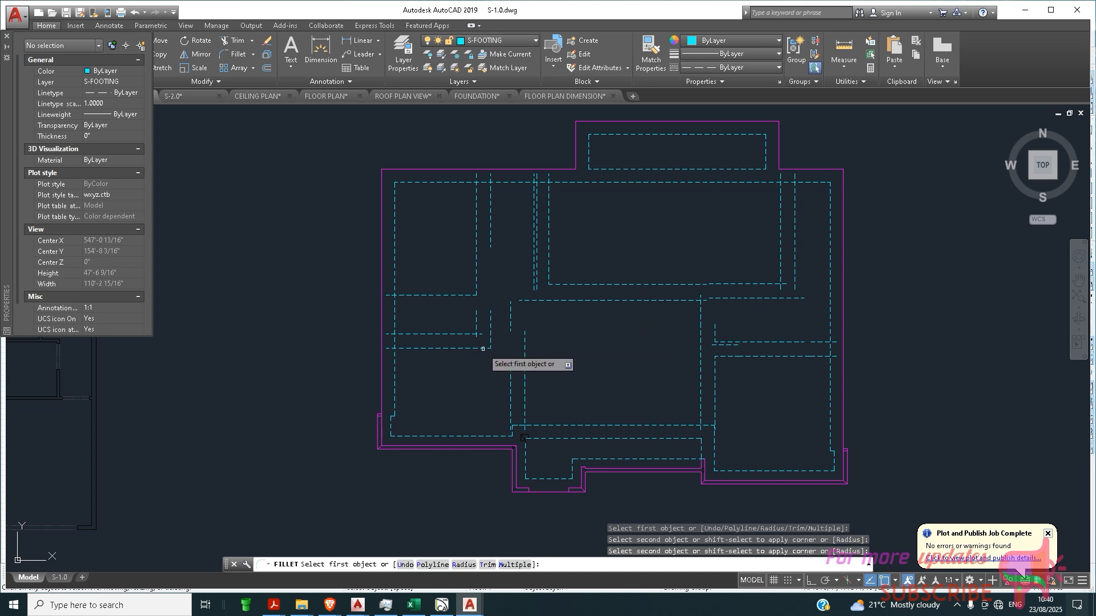
{"action": "left_click", "coordinate": [475, 319]}
{"action": "left_click", "coordinate": [465, 334]}
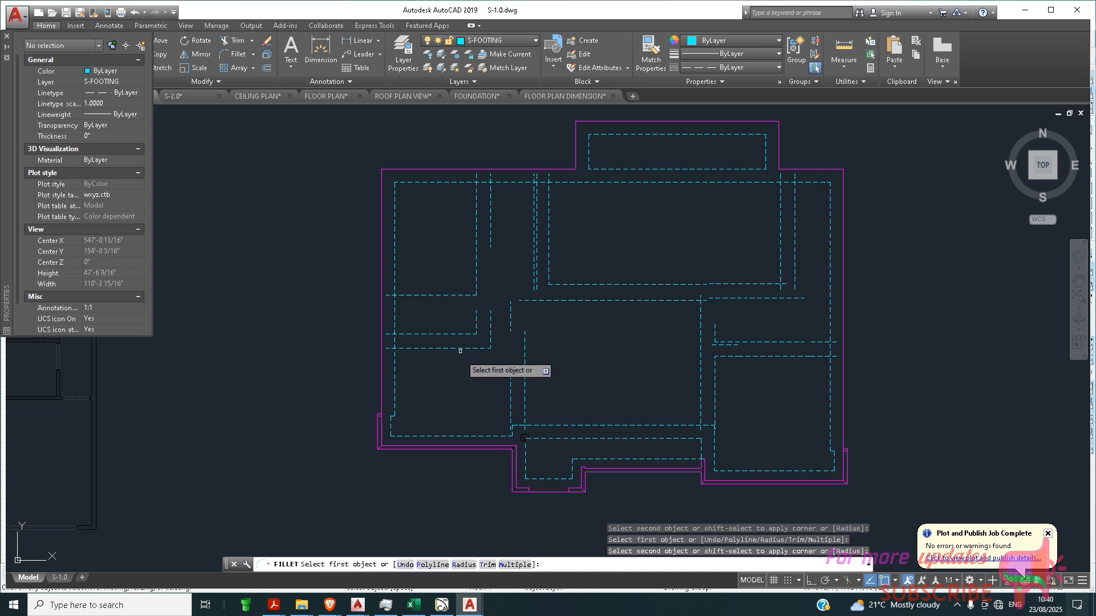
{"action": "left_click", "coordinate": [539, 300]}
{"action": "left_click", "coordinate": [511, 368]}
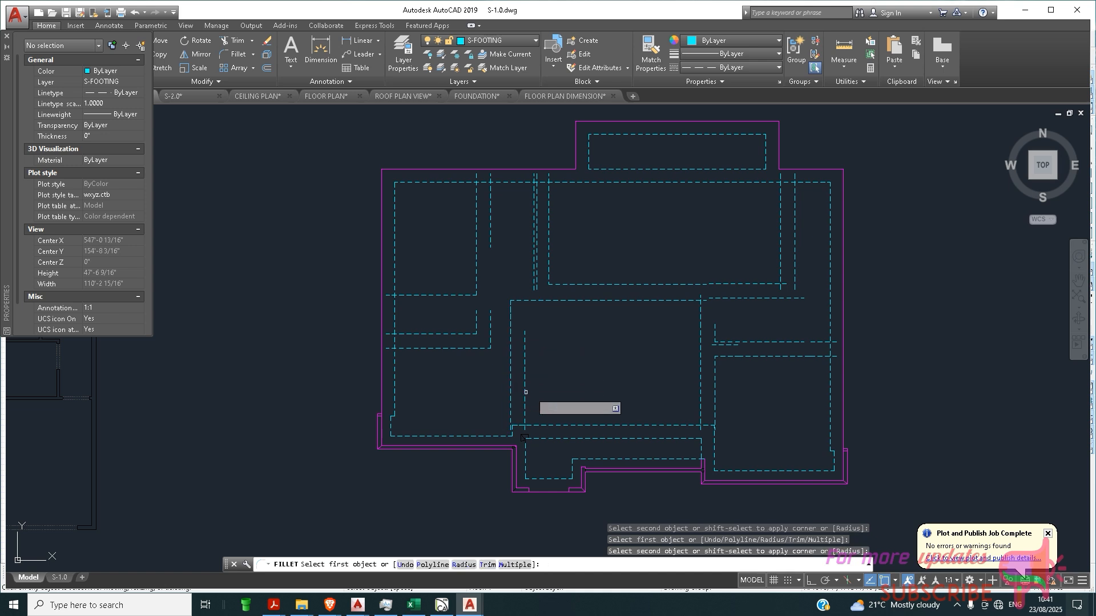
Fillet the upper-left footing corner of the small right room and both corners of the strip at the large upper room's lower right.
{"action": "scroll", "coordinate": [534, 317], "scroll_direction": "up", "scroll_amount": 2}
{"action": "scroll", "coordinate": [534, 313], "scroll_direction": "down", "scroll_amount": 2}
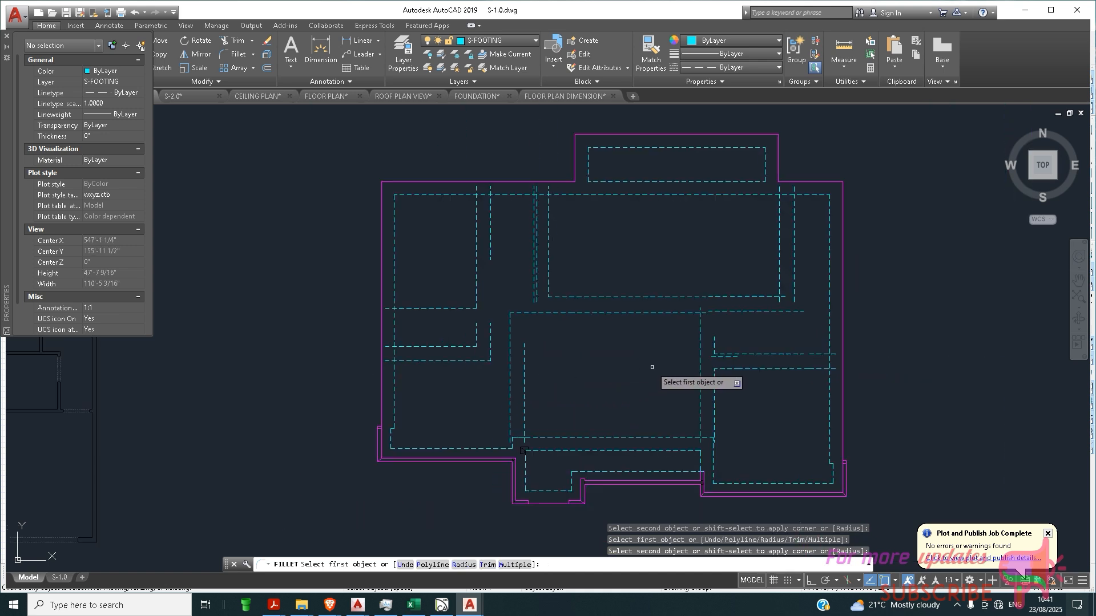
{"action": "left_click", "coordinate": [715, 343]}
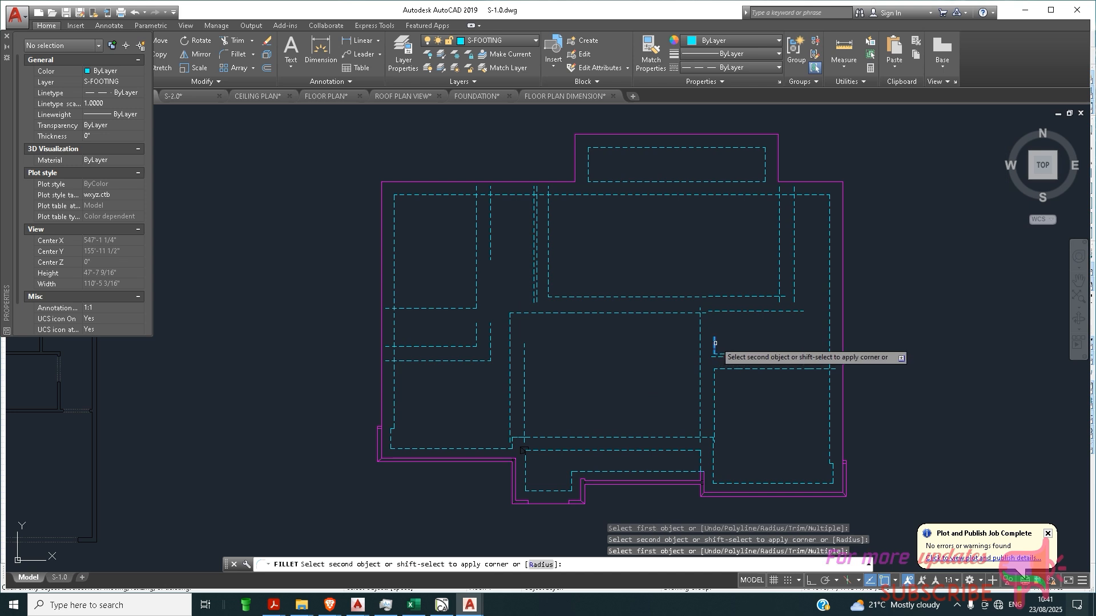
{"action": "left_click", "coordinate": [735, 312]}
{"action": "left_click", "coordinate": [783, 311]}
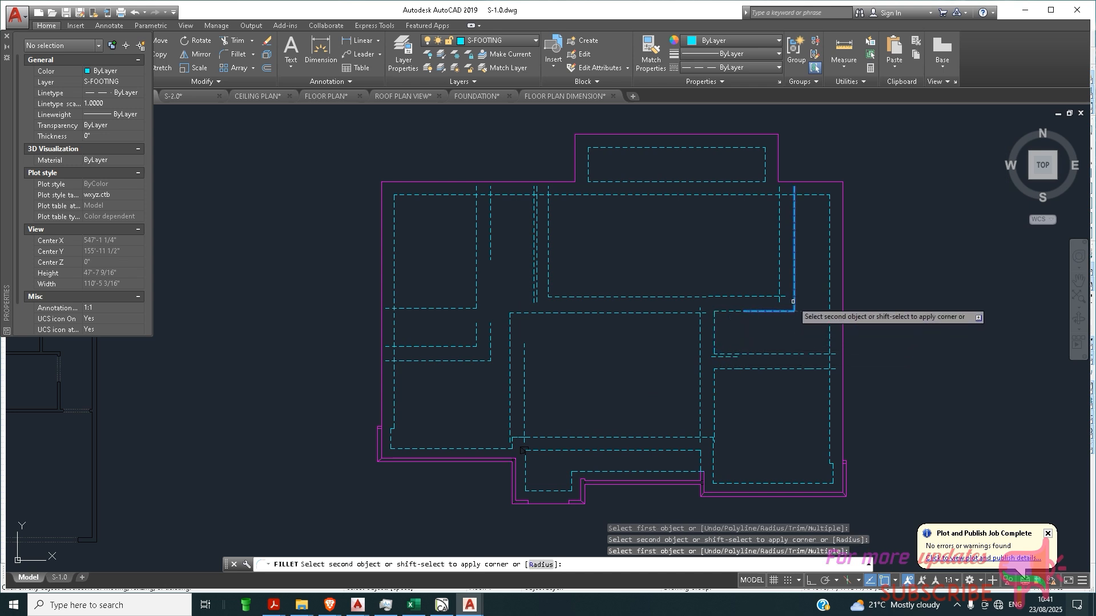
{"action": "left_click", "coordinate": [792, 300]}
{"action": "left_click", "coordinate": [773, 296]}
{"action": "left_click", "coordinate": [779, 298]}
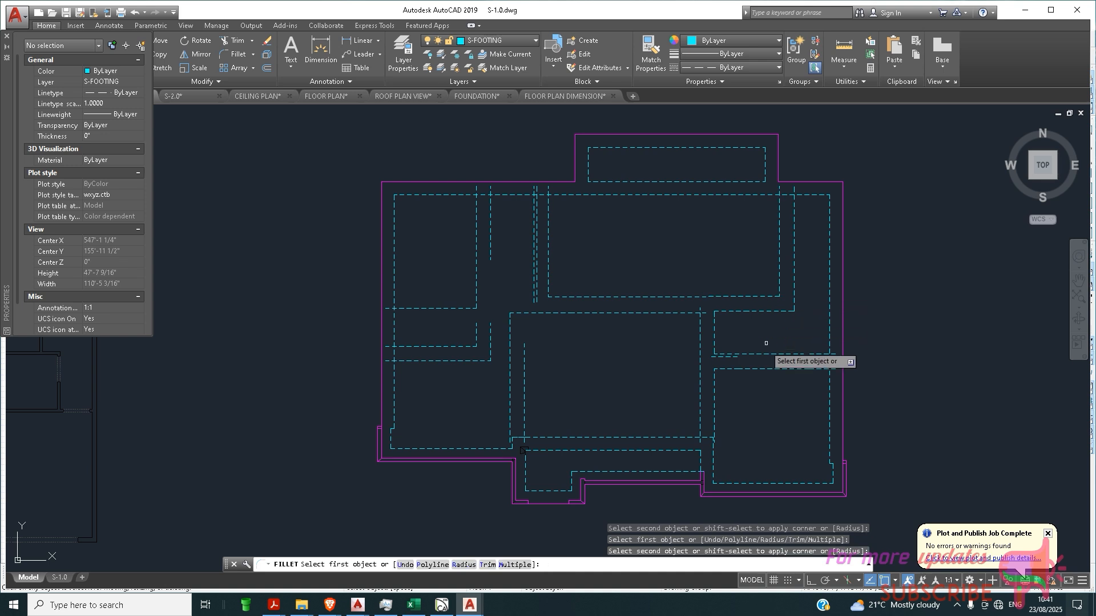
Try to fillet the footing lines at the central room's lower-right corner.
{"action": "left_click", "coordinate": [699, 429]}
{"action": "left_click", "coordinate": [694, 437]}
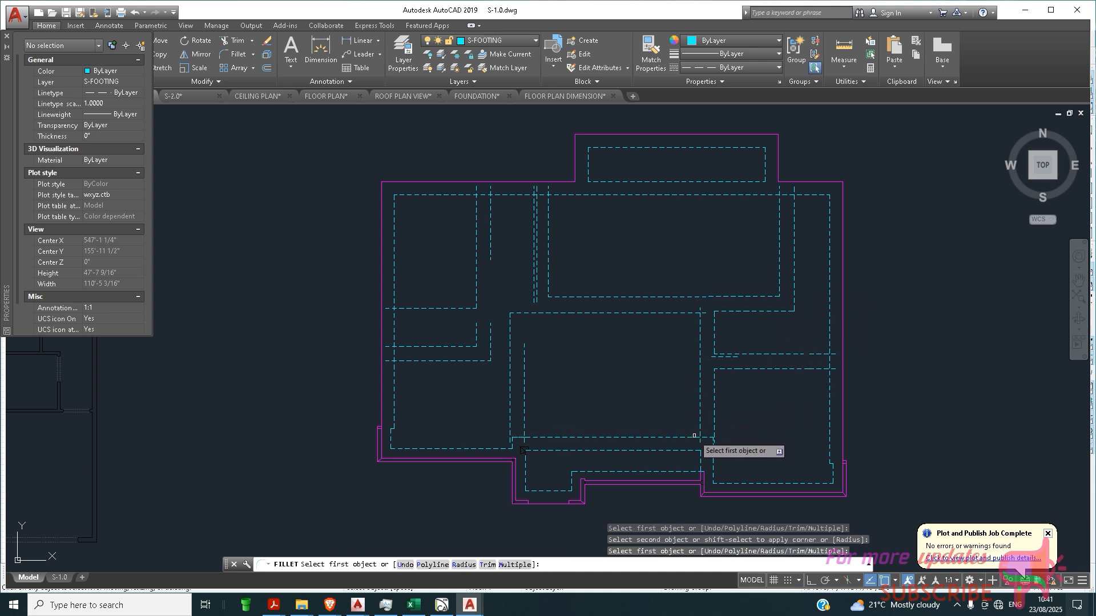
{"action": "left_click", "coordinate": [697, 431]}
{"action": "left_click", "coordinate": [696, 429]}
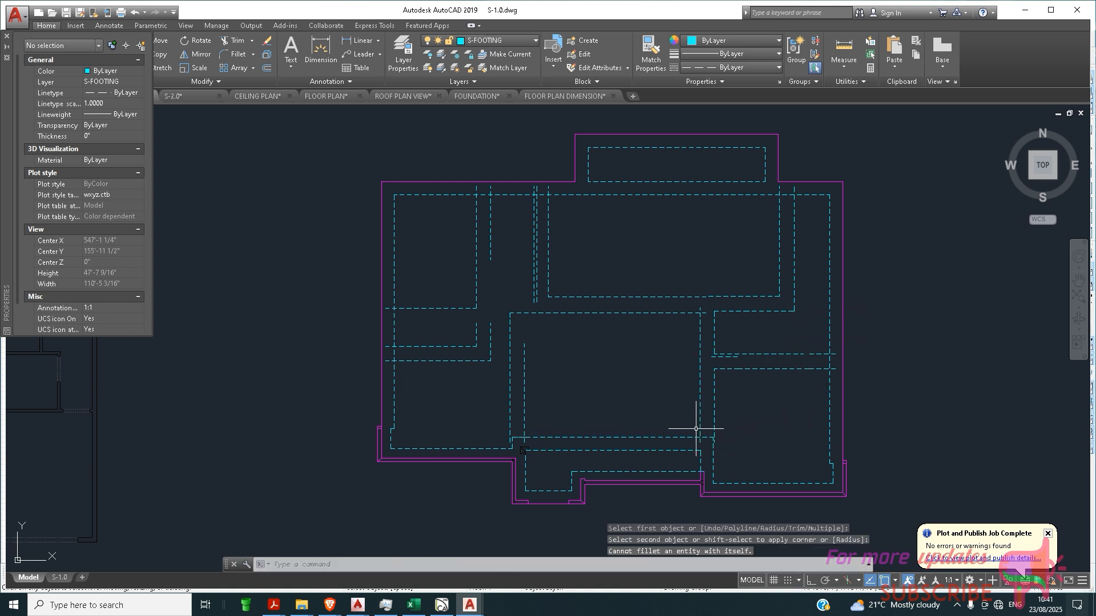
Restart Fillet in Multiple mode and join the central room's bottom footing line to its right vertical line and the inner left vertical line.
{"action": "left_click", "coordinate": [237, 54]}
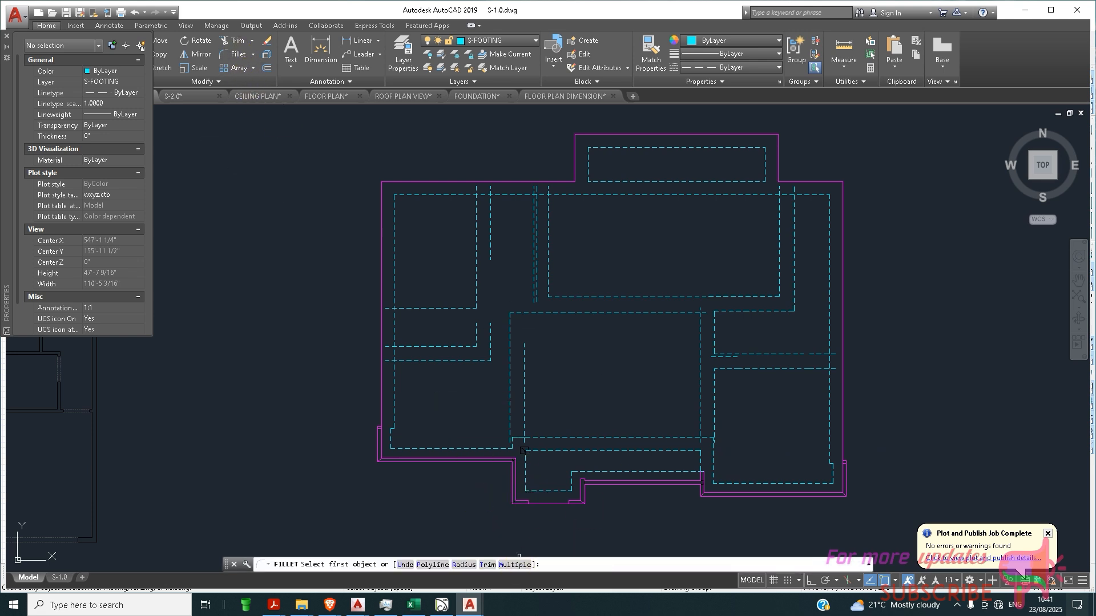
{"action": "left_click", "coordinate": [700, 432]}
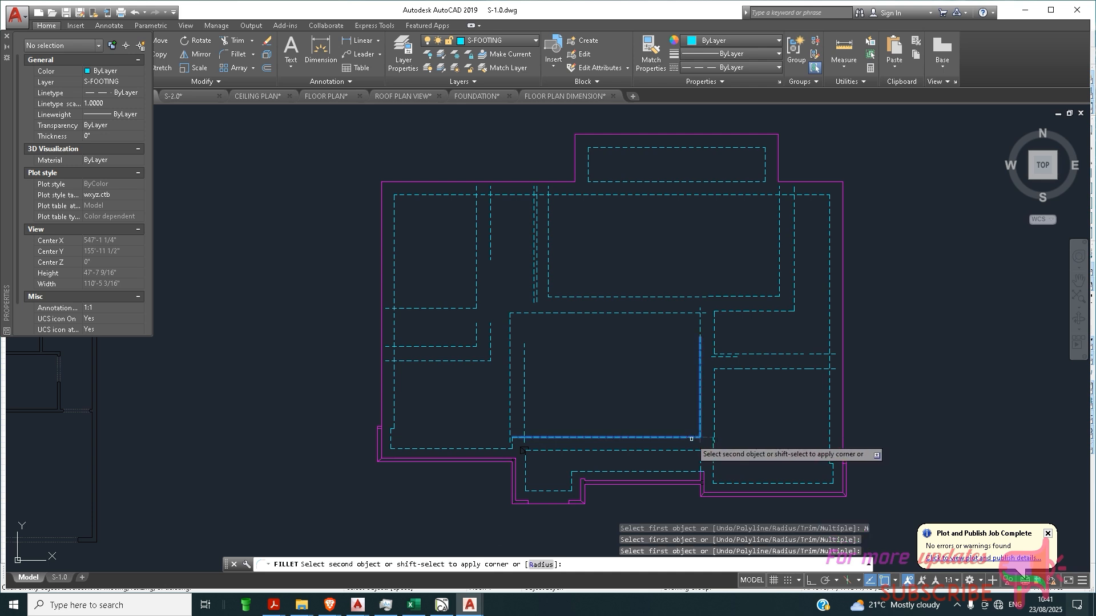
{"action": "left_click", "coordinate": [687, 438]}
{"action": "left_click", "coordinate": [549, 438]}
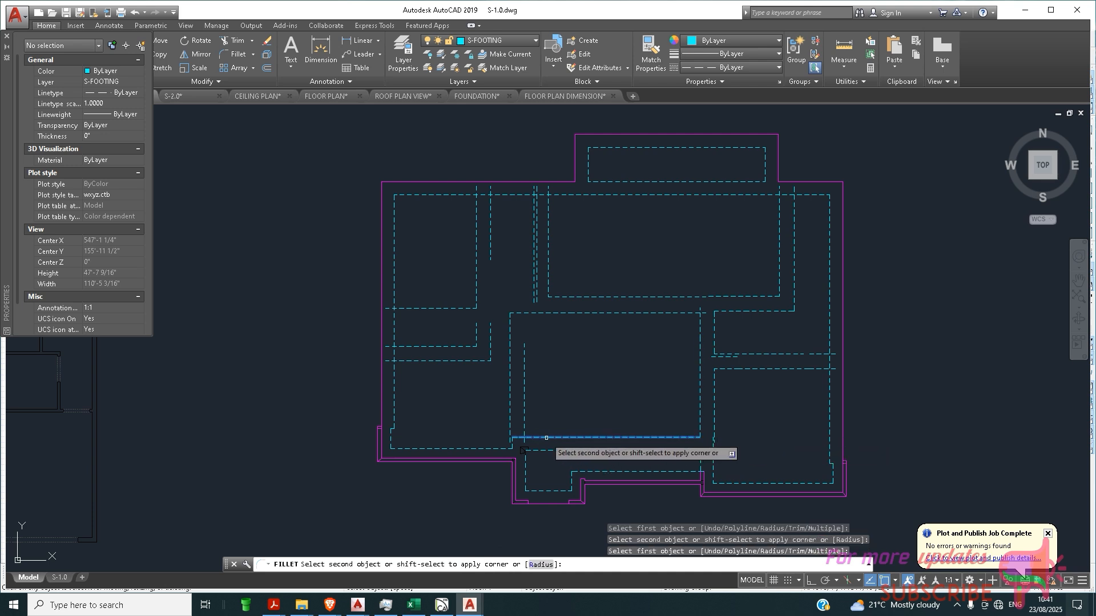
{"action": "left_click", "coordinate": [525, 416]}
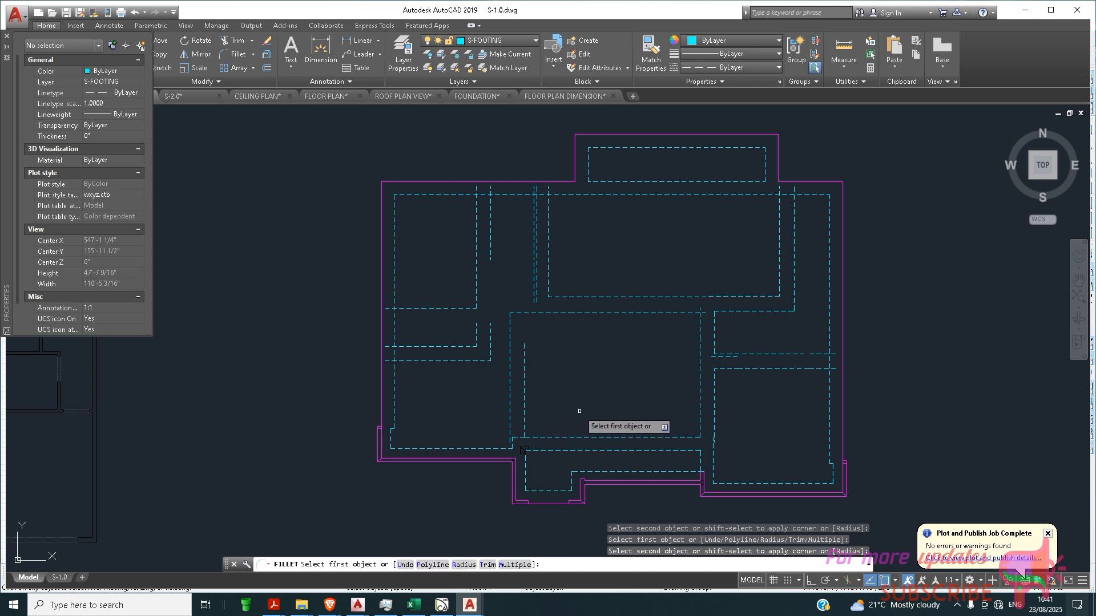
Fillet the central room's inner upper-left footing corner, and join the upper room's bottom footing line to the central room's outer left line.
{"action": "left_click", "coordinate": [525, 373]}
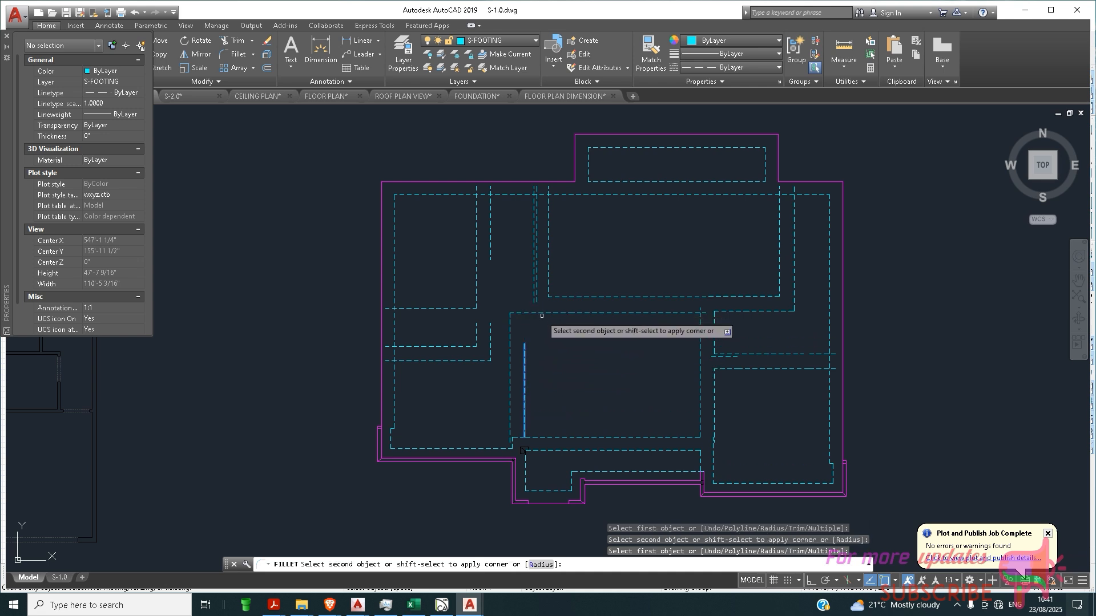
{"action": "left_click", "coordinate": [542, 314]}
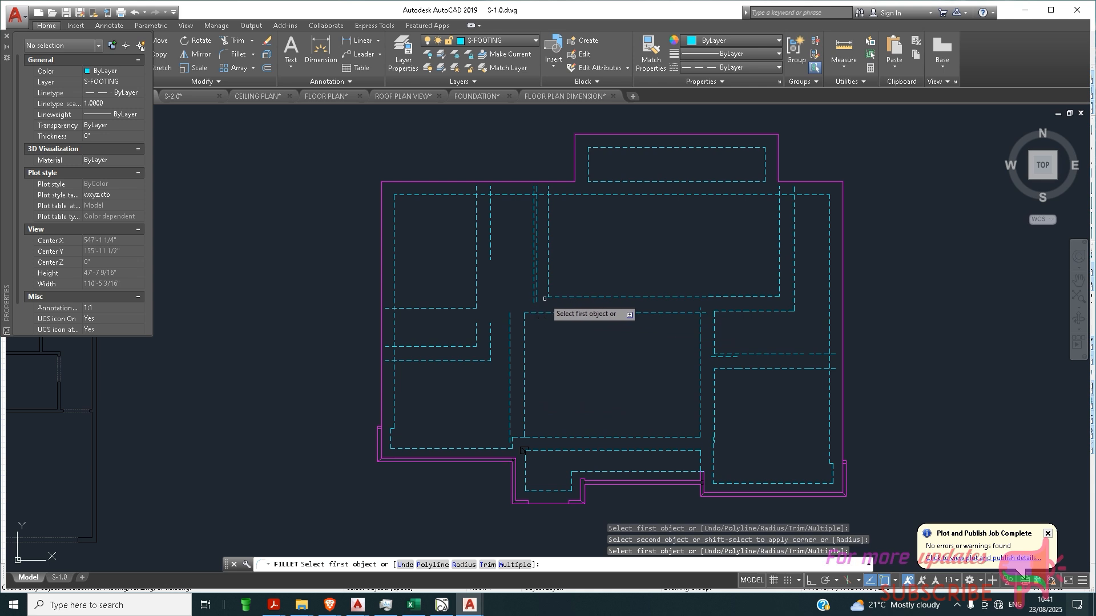
{"action": "left_click", "coordinate": [554, 297]}
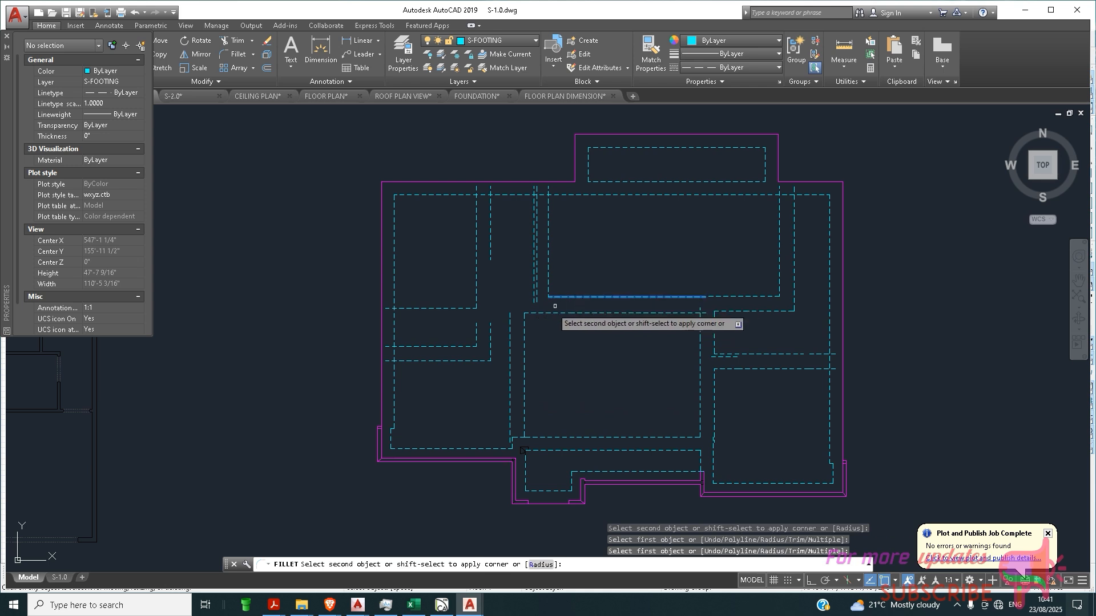
{"action": "left_click", "coordinate": [511, 323]}
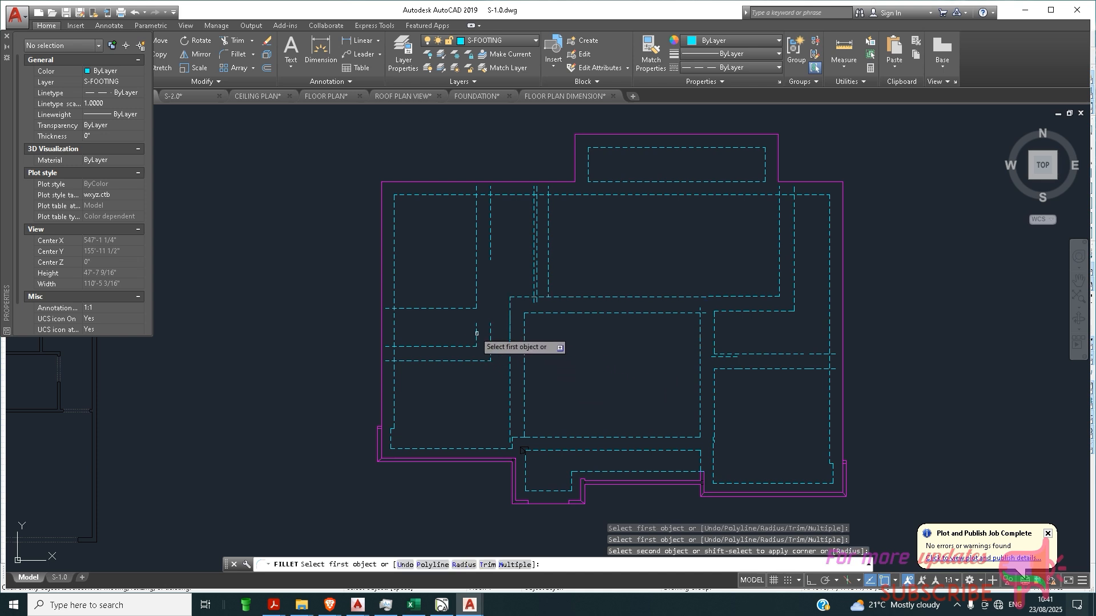
{"action": "scroll", "coordinate": [489, 354], "scroll_direction": "up", "scroll_amount": 2}
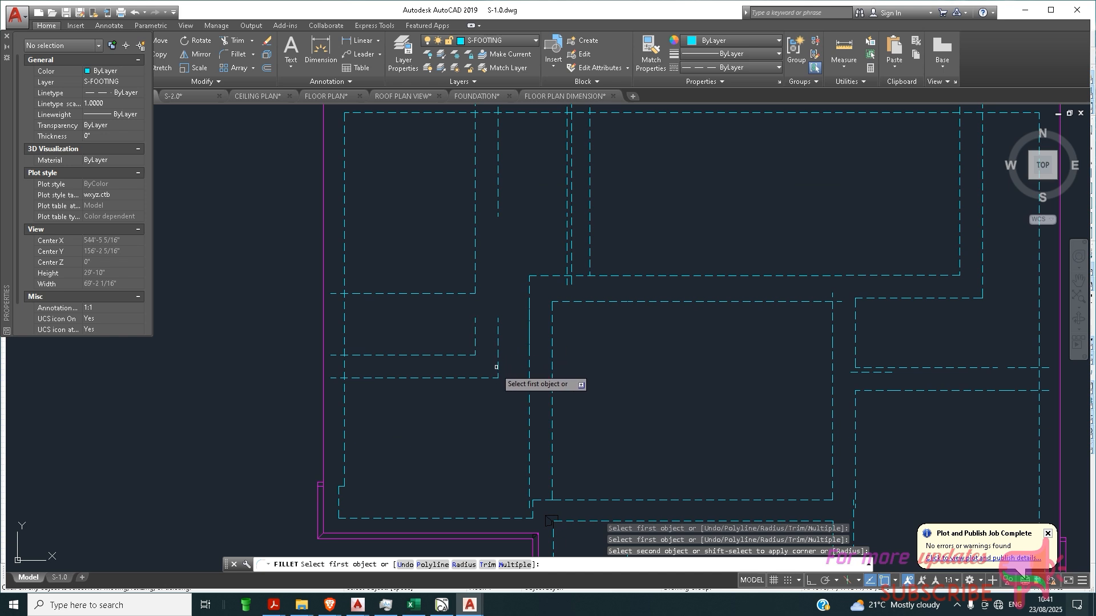
{"action": "scroll", "coordinate": [496, 367], "scroll_direction": "down", "scroll_amount": 2}
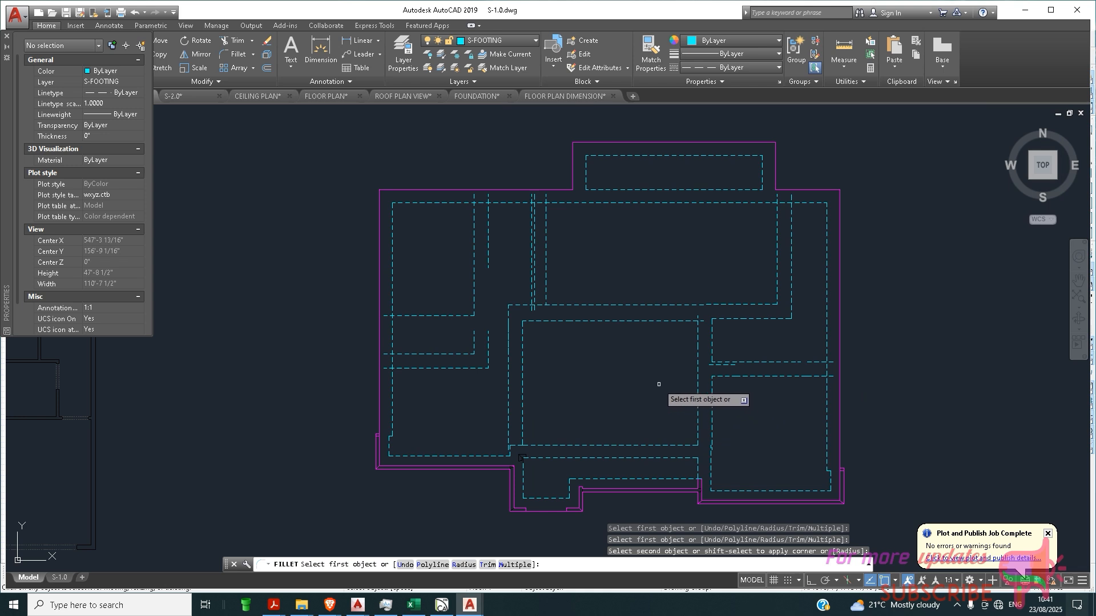
{"action": "scroll", "coordinate": [575, 321], "scroll_direction": "up", "scroll_amount": 2}
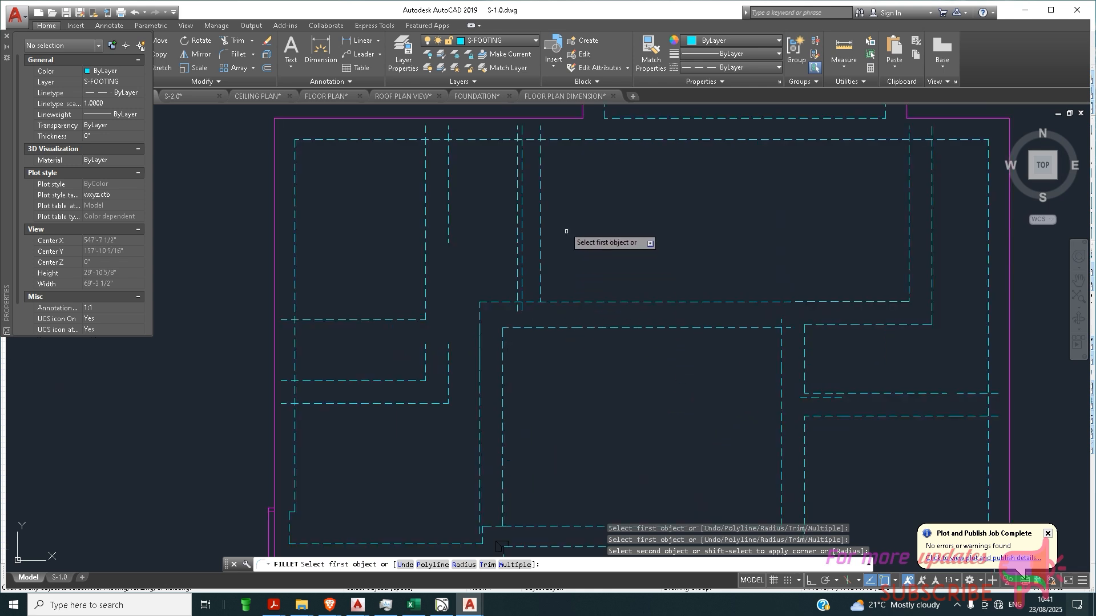
{"action": "key", "text": "Escape"}
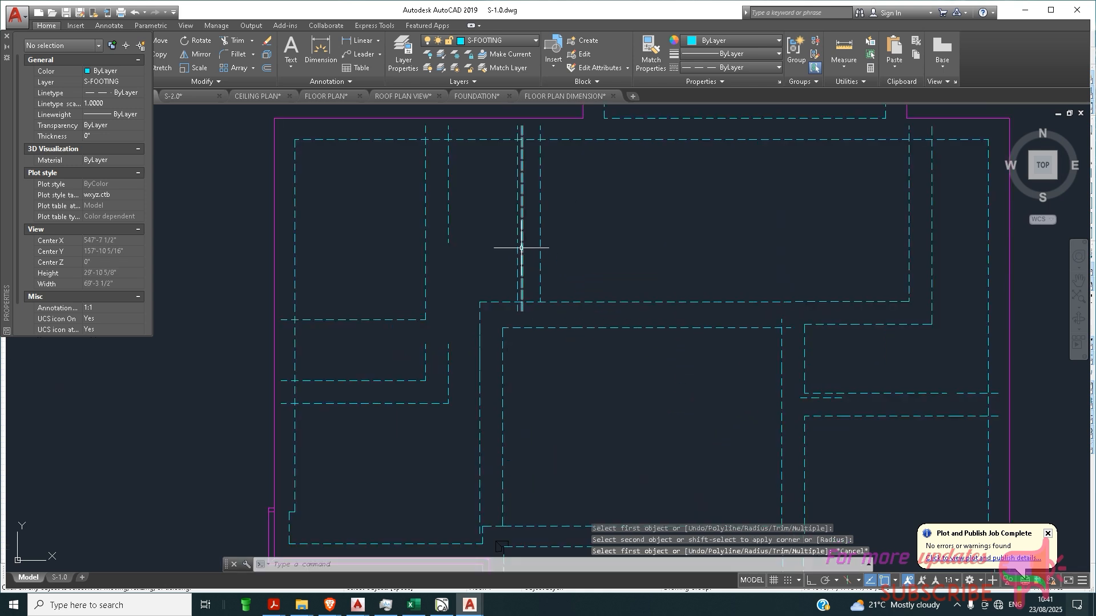
Erase the duplicate vertical footing line left of the large upper room and the short stray line below the small right room.
{"action": "left_click", "coordinate": [521, 248]}
{"action": "key", "text": "Delete"}
{"action": "scroll", "coordinate": [672, 403], "scroll_direction": "down", "scroll_amount": 3}
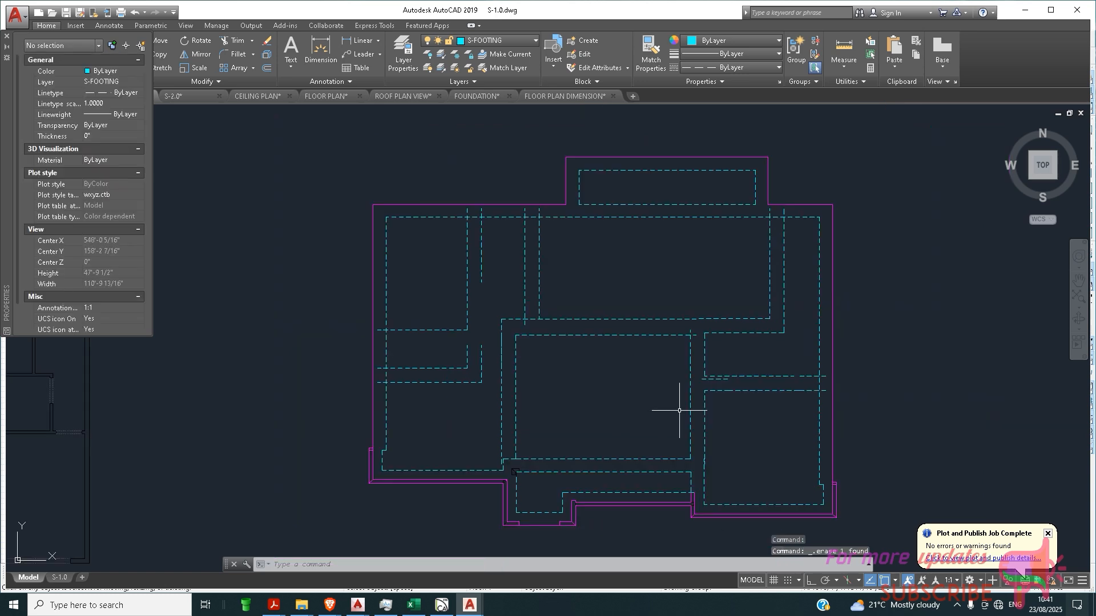
{"action": "scroll", "coordinate": [726, 365], "scroll_direction": "up", "scroll_amount": 5}
{"action": "scroll", "coordinate": [697, 356], "scroll_direction": "down", "scroll_amount": 4}
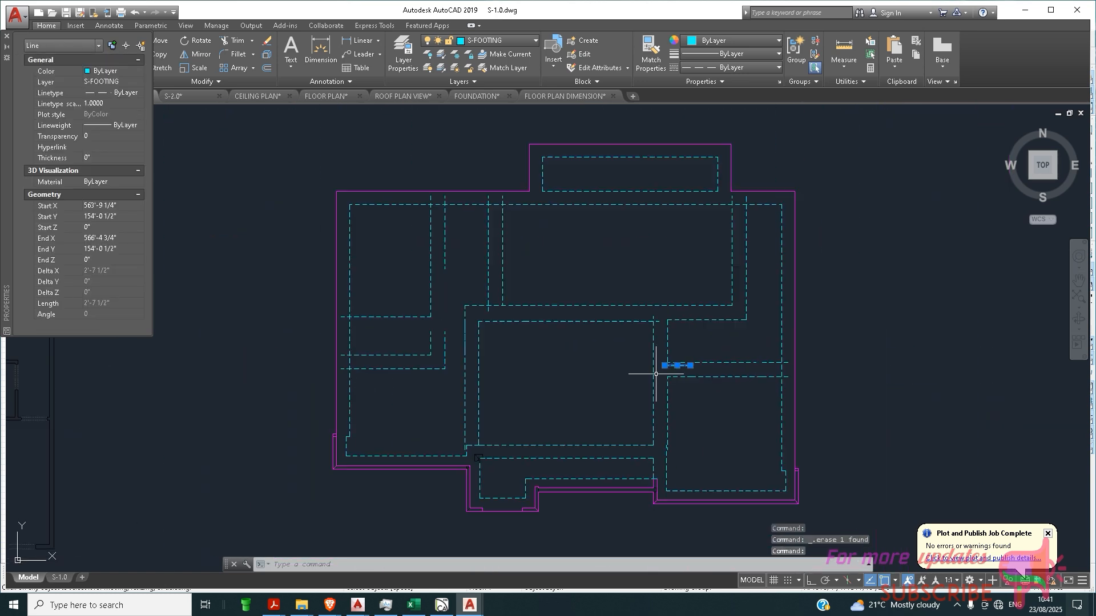
{"action": "scroll", "coordinate": [539, 438], "scroll_direction": "up", "scroll_amount": 4}
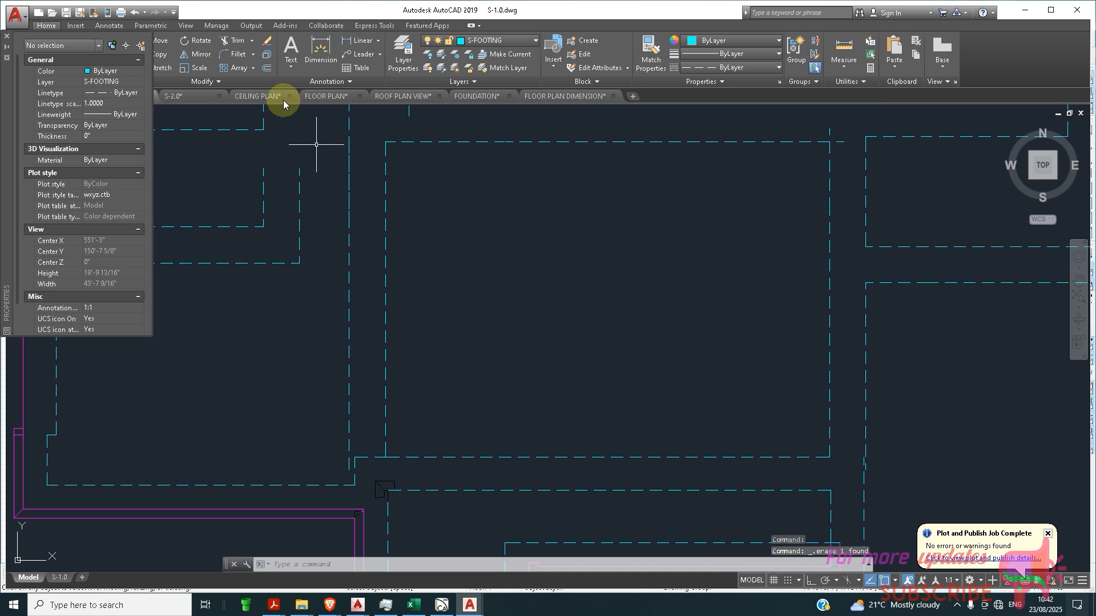
Fillet the central room's bottom footing line with its inner left vertical line.
{"action": "left_click", "coordinate": [238, 59]}
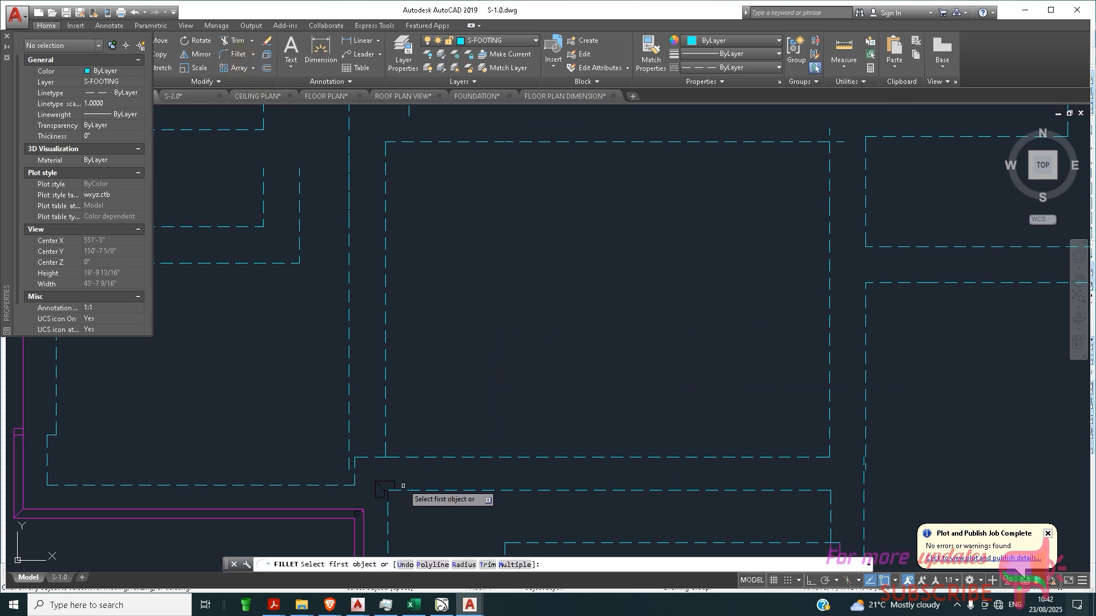
{"action": "left_click", "coordinate": [425, 456]}
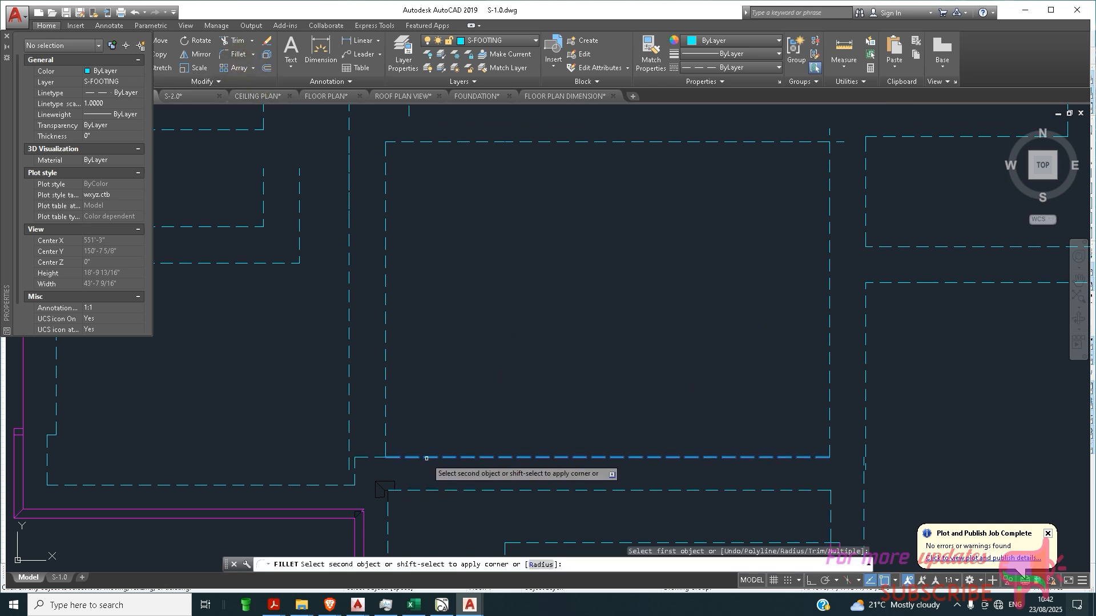
{"action": "left_click", "coordinate": [385, 411]}
{"action": "scroll", "coordinate": [473, 435], "scroll_direction": "down", "scroll_amount": 2}
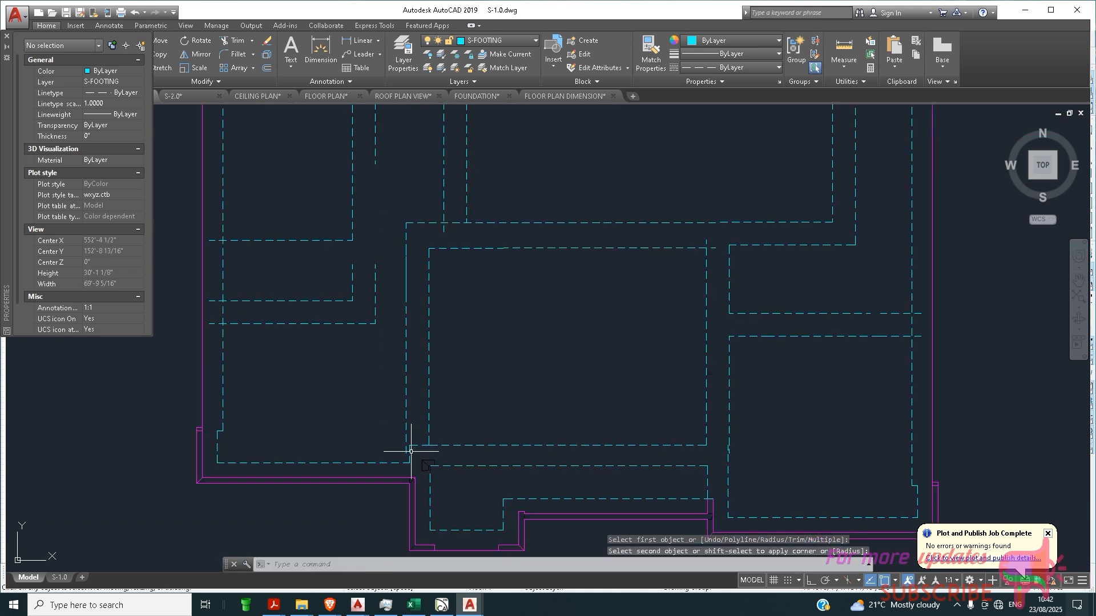
Erase the short horizontal and vertical footing stubs between the central room's lower-left corner and the lower left room.
{"action": "scroll", "coordinate": [411, 450], "scroll_direction": "up", "scroll_amount": 3}
{"action": "left_click", "coordinate": [429, 423]}
{"action": "left_click", "coordinate": [403, 463]}
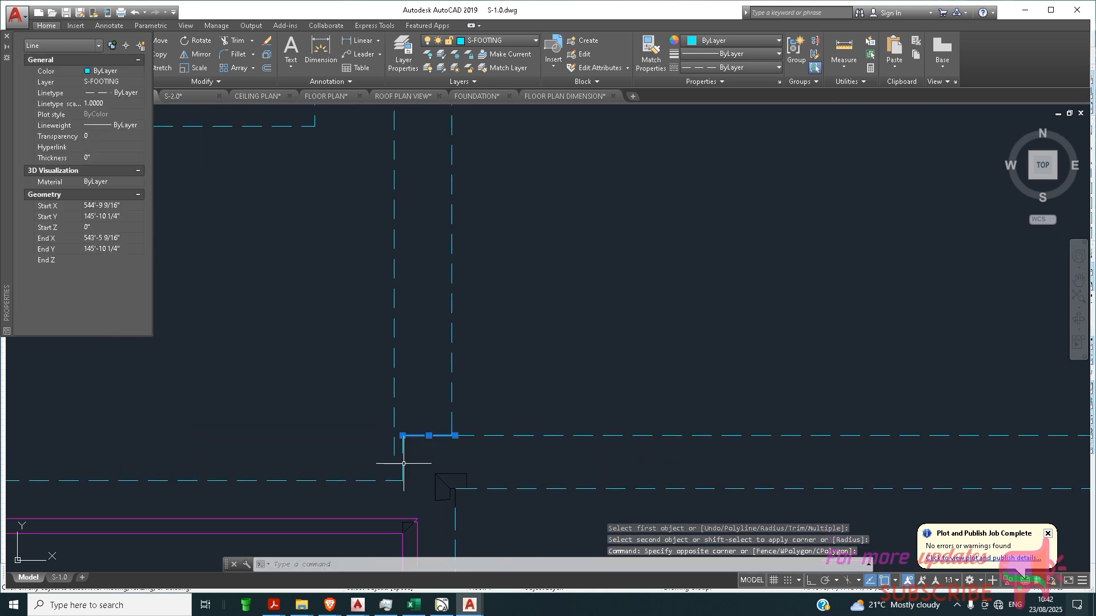
{"action": "left_click", "coordinate": [406, 457]}
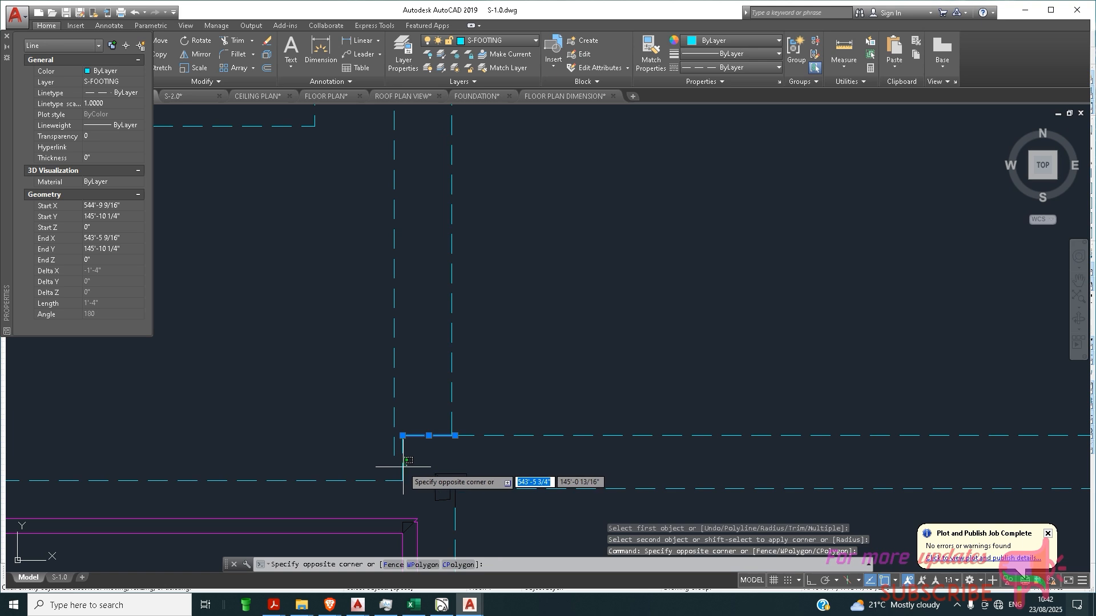
{"action": "left_click", "coordinate": [404, 467]}
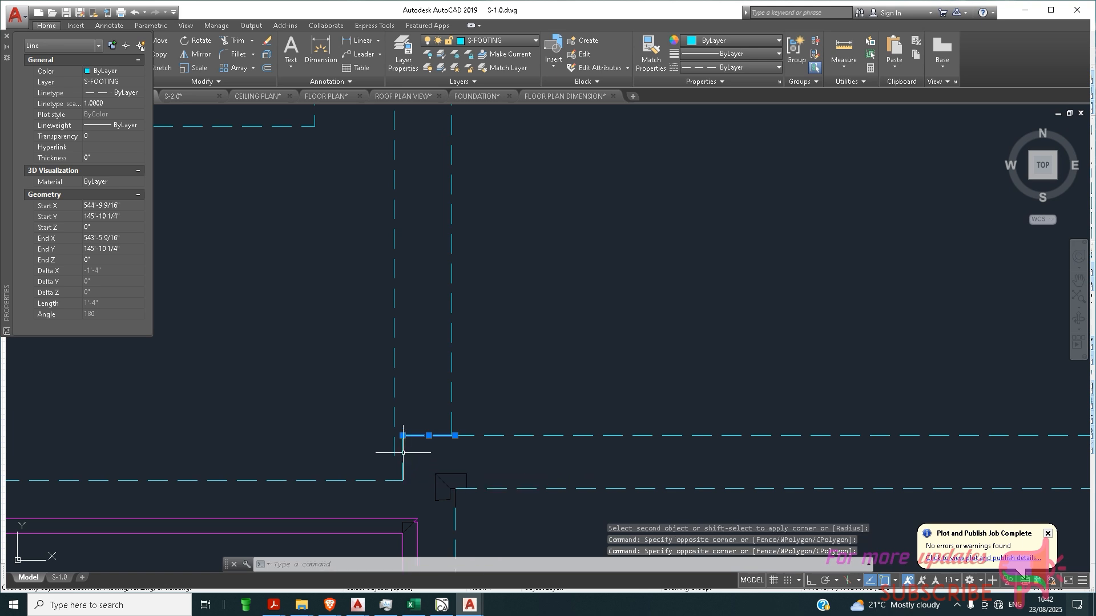
{"action": "left_click", "coordinate": [403, 456]}
{"action": "key", "text": "Delete"}
{"action": "scroll", "coordinate": [445, 428], "scroll_direction": "down", "scroll_amount": 3}
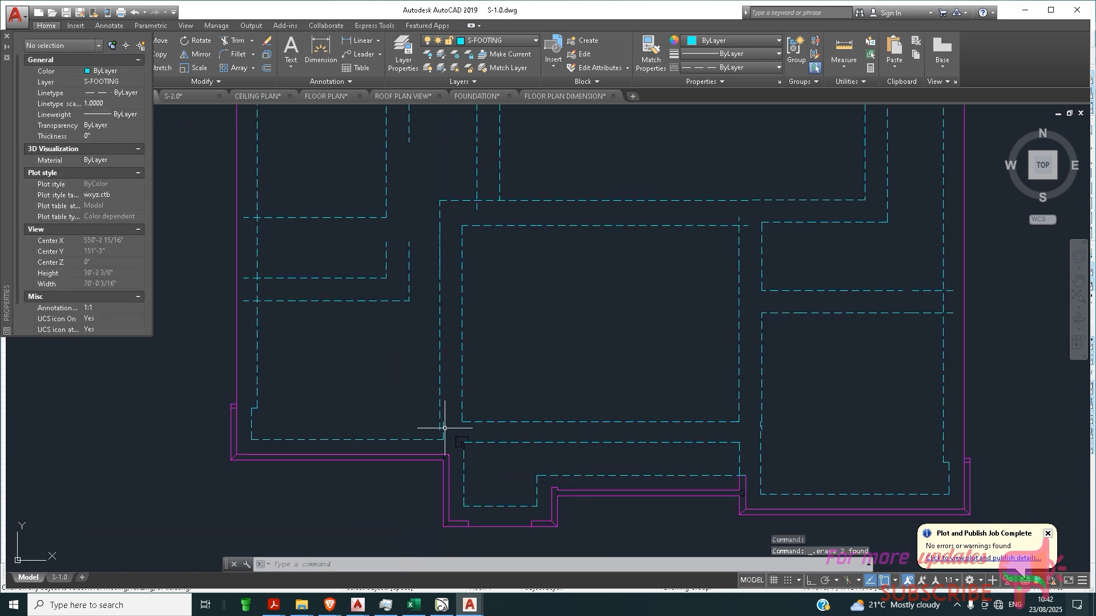
{"action": "left_click", "coordinate": [441, 428]}
{"action": "key", "text": "Delete"}
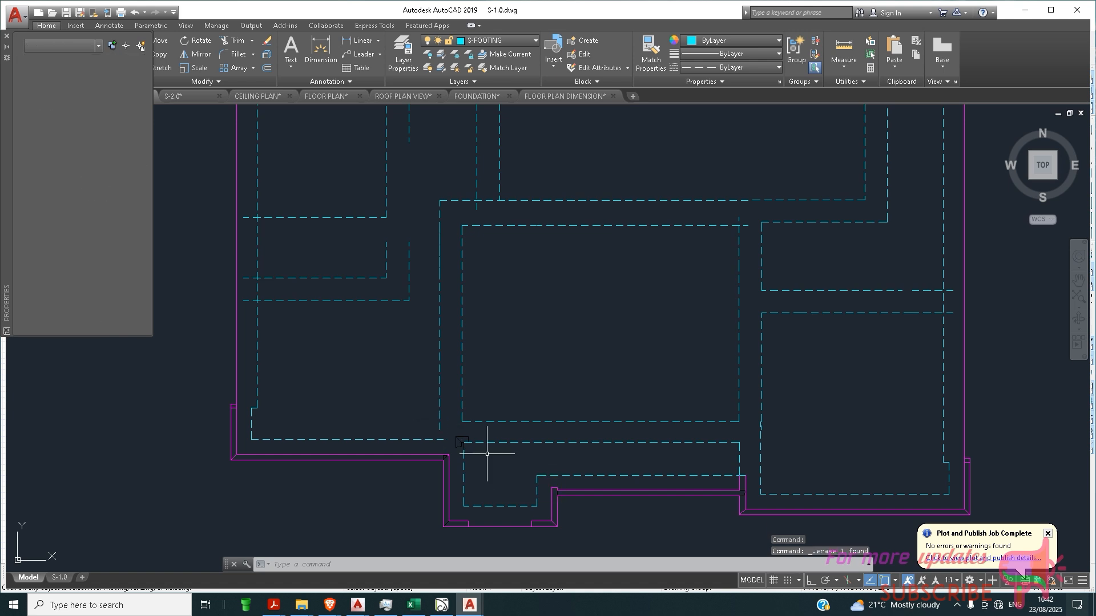
Try to fillet the lower left room's bottom footing line with its right vertical line, and undo the attempt.
{"action": "left_click", "coordinate": [239, 55]}
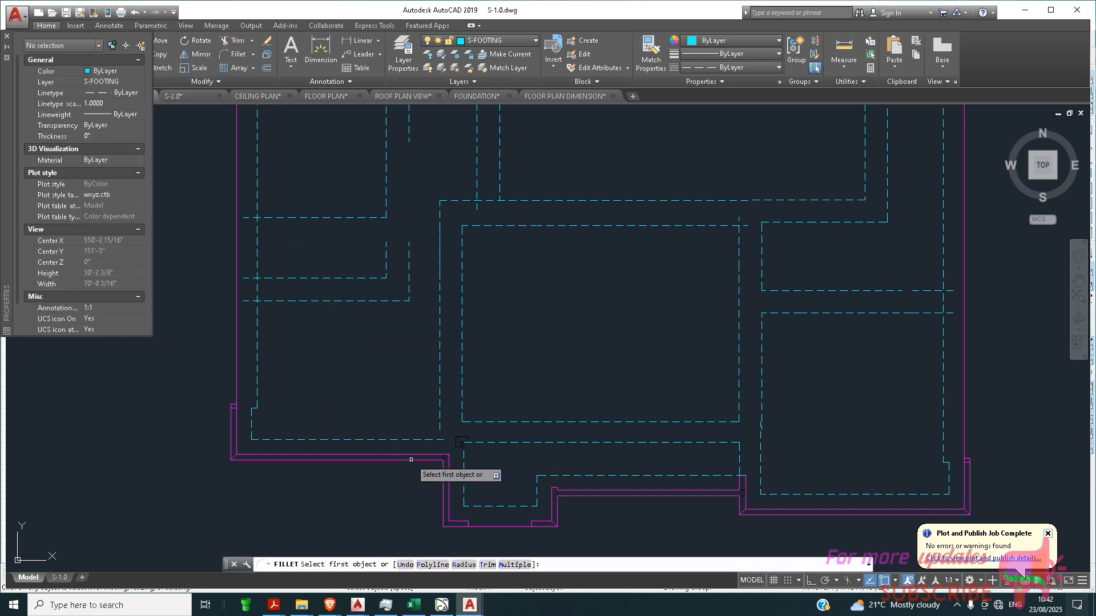
{"action": "left_click", "coordinate": [460, 441]}
{"action": "left_click", "coordinate": [438, 422]}
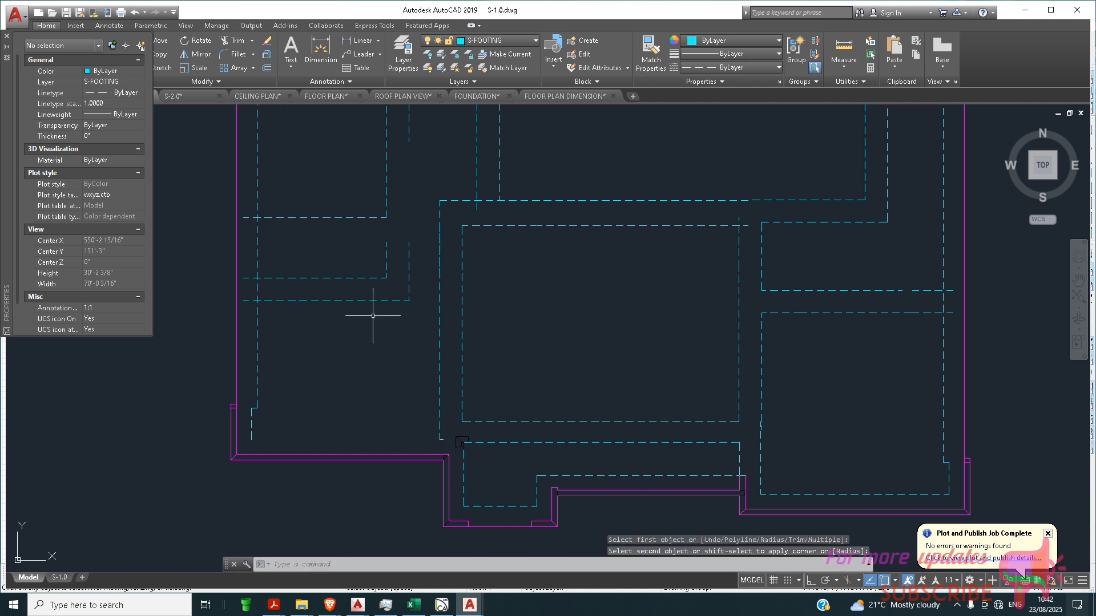
{"action": "scroll", "coordinate": [485, 318], "scroll_direction": "down", "scroll_amount": 2}
{"action": "scroll", "coordinate": [389, 405], "scroll_direction": "up", "scroll_amount": 4}
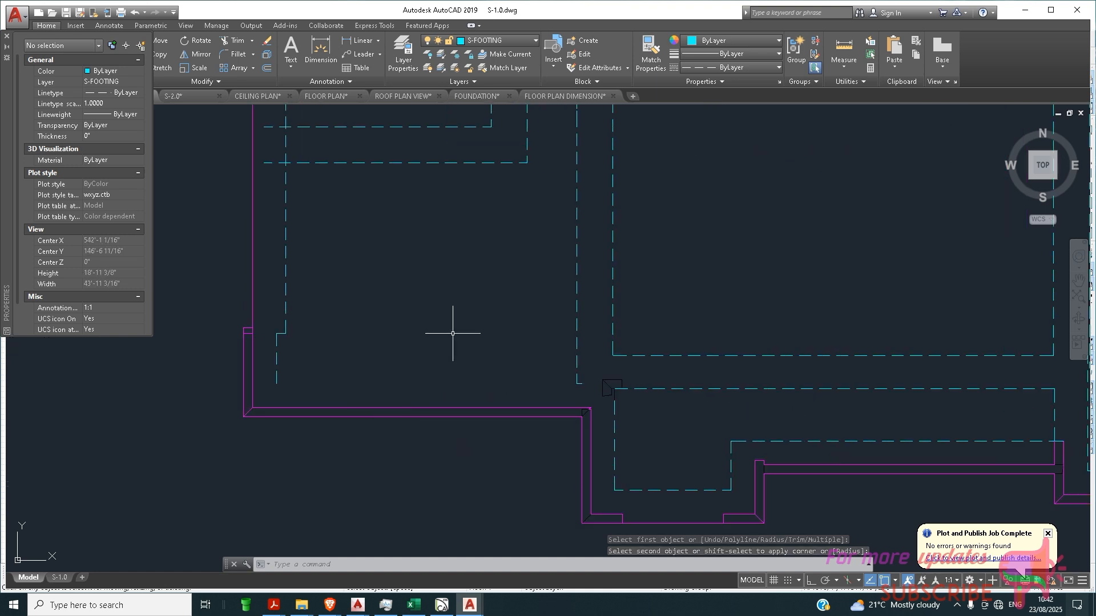
{"action": "left_click", "coordinate": [133, 15]}
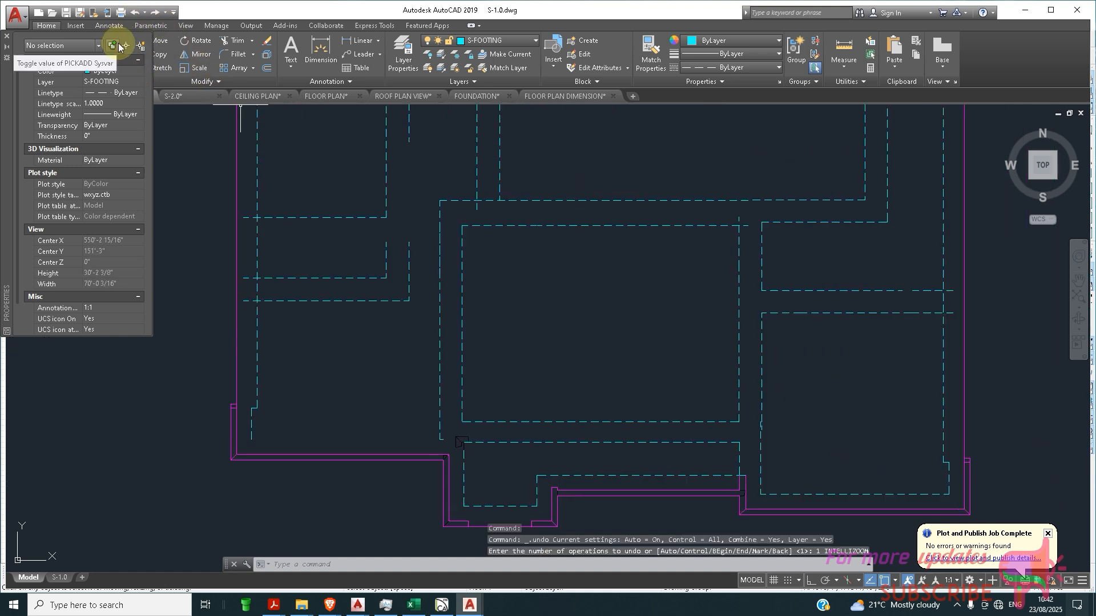
{"action": "left_click", "coordinate": [136, 13]}
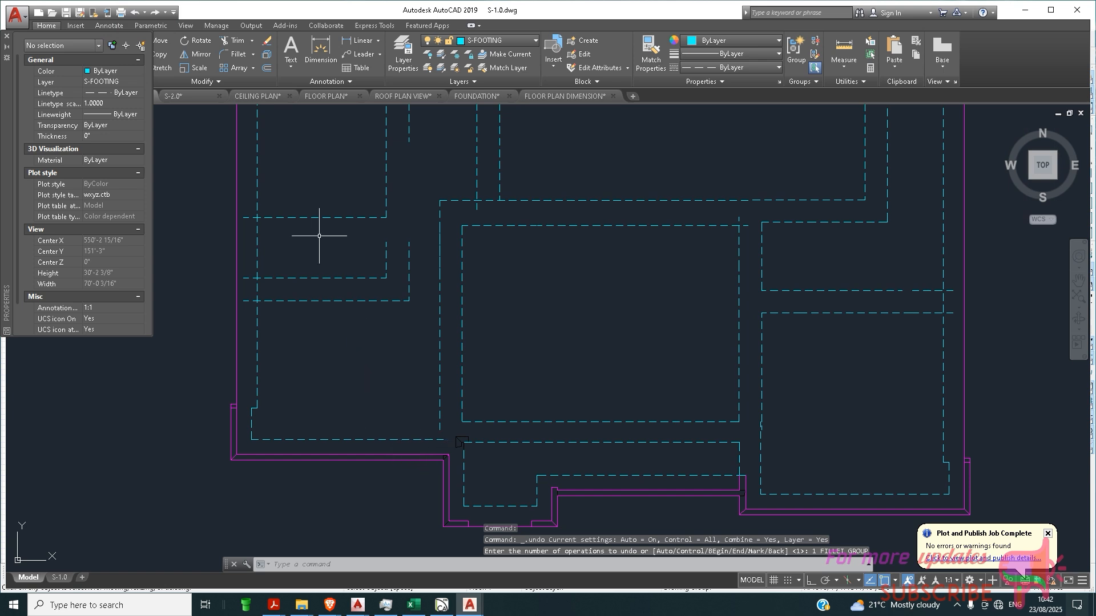
Fillet the lower left room's bottom footing line with the long vertical footing line on its right side.
{"action": "left_click", "coordinate": [238, 53]}
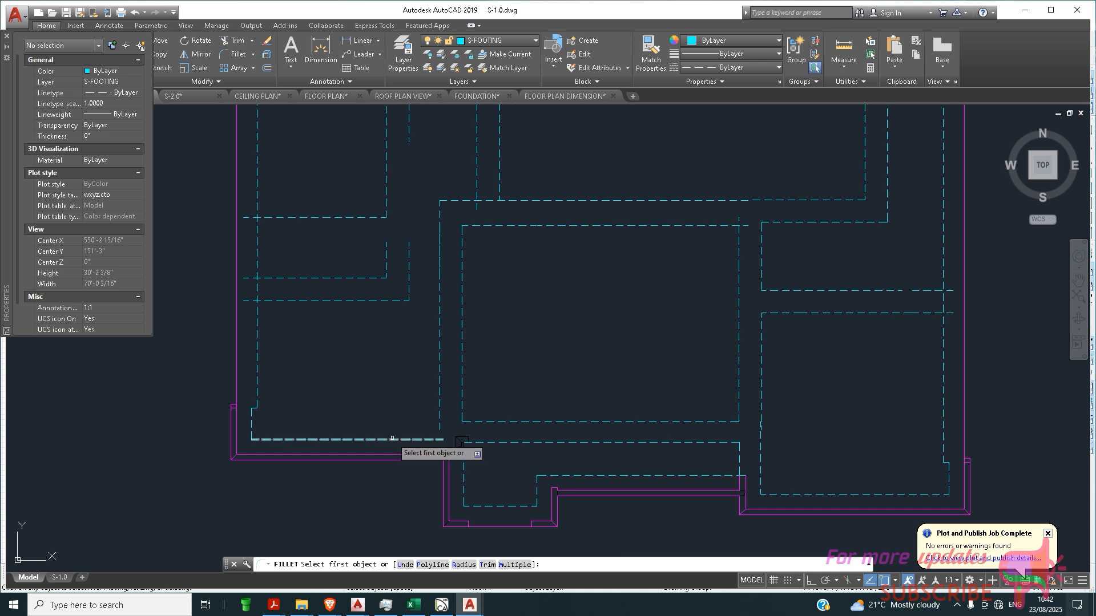
{"action": "left_click", "coordinate": [397, 440]}
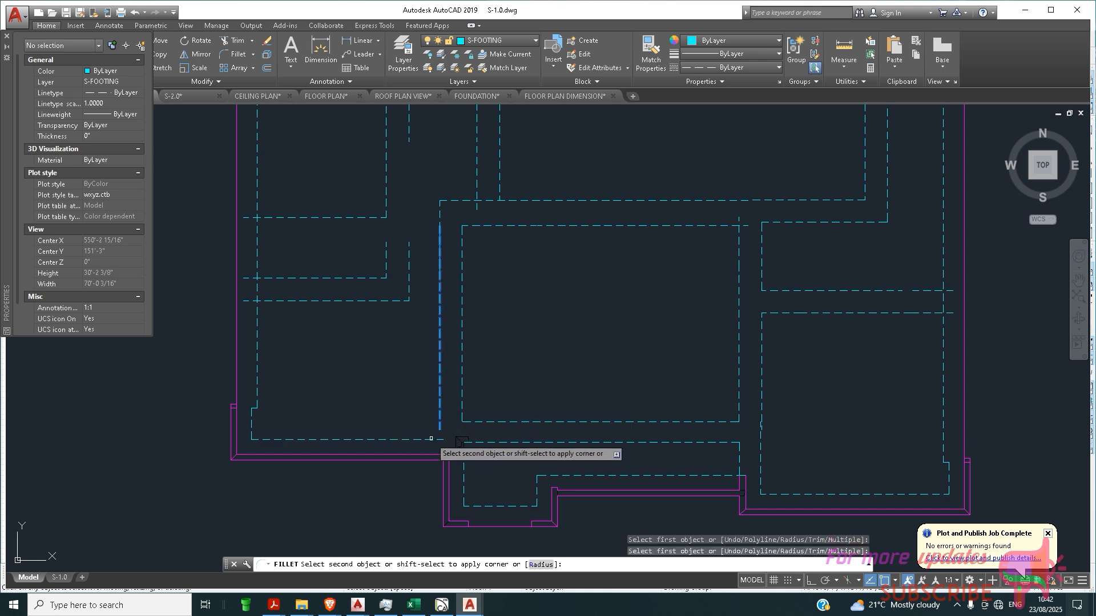
{"action": "left_click", "coordinate": [440, 425]}
Compare the footing layout with the floor plan and erase the horizontal footing line below the upper left room.
{"action": "scroll", "coordinate": [491, 426], "scroll_direction": "down", "scroll_amount": 6}
{"action": "scroll", "coordinate": [522, 452], "scroll_direction": "down", "scroll_amount": 2}
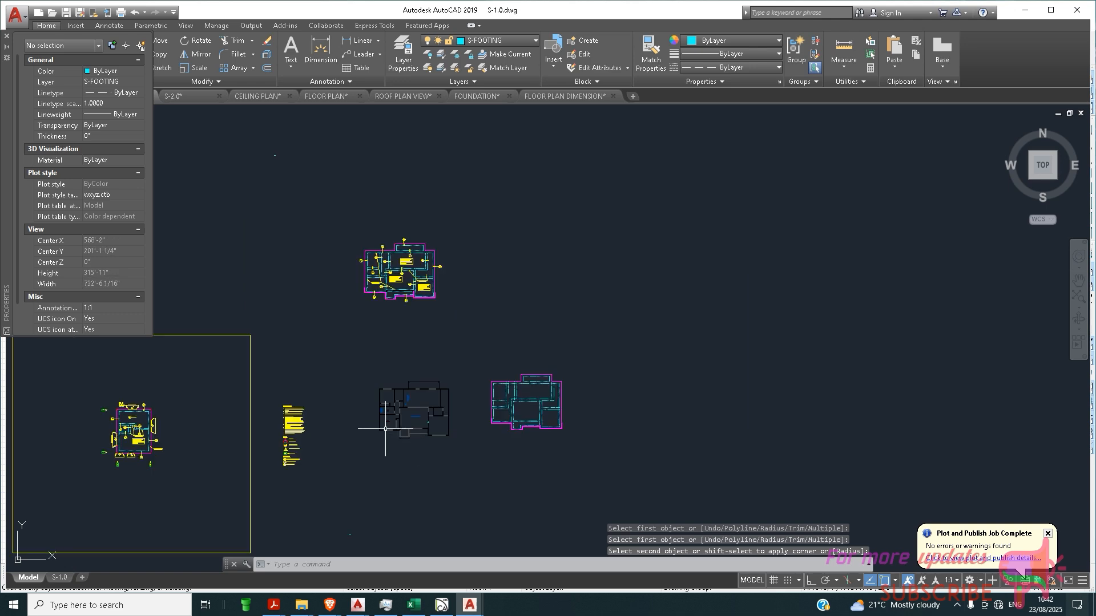
{"action": "scroll", "coordinate": [414, 411], "scroll_direction": "up", "scroll_amount": 4}
{"action": "scroll", "coordinate": [422, 403], "scroll_direction": "up", "scroll_amount": 4}
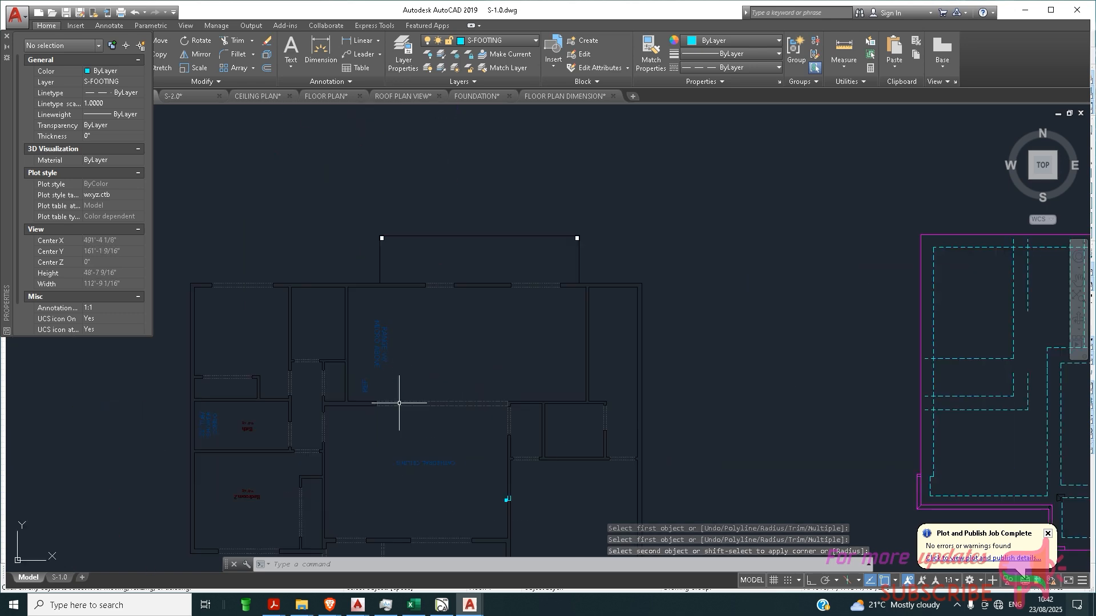
{"action": "scroll", "coordinate": [388, 394], "scroll_direction": "down", "scroll_amount": 2}
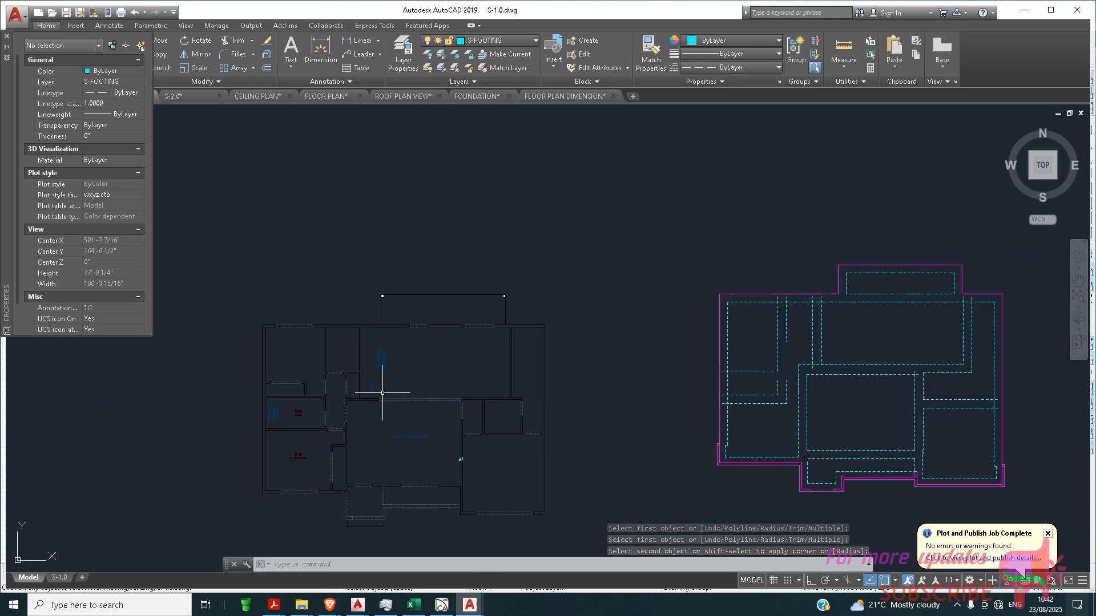
{"action": "left_click", "coordinate": [764, 366]}
{"action": "left_click", "coordinate": [749, 379]}
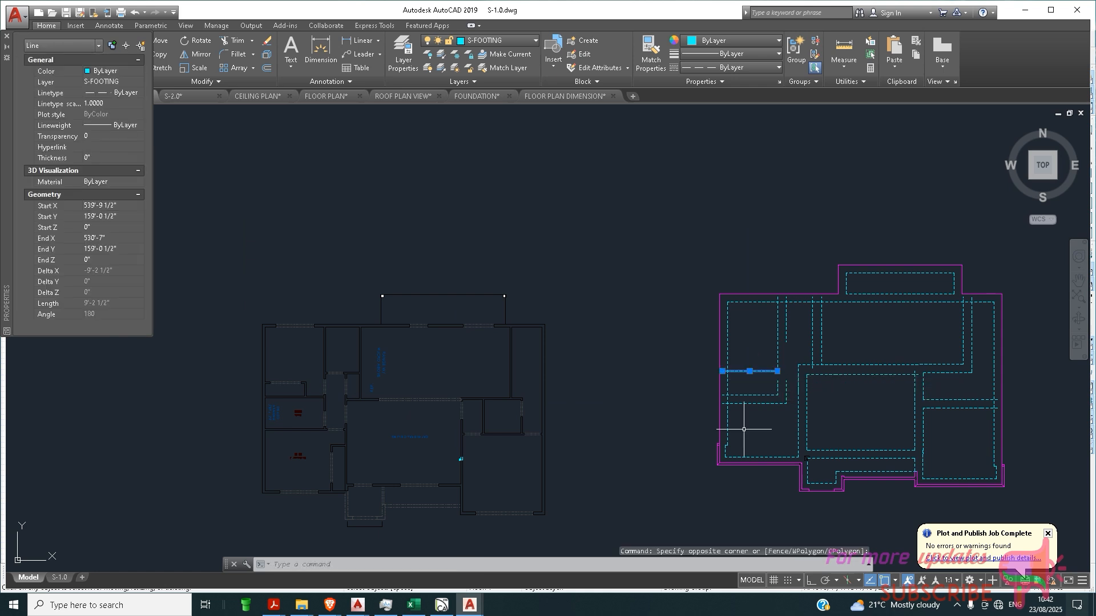
{"action": "key", "text": "Delete"}
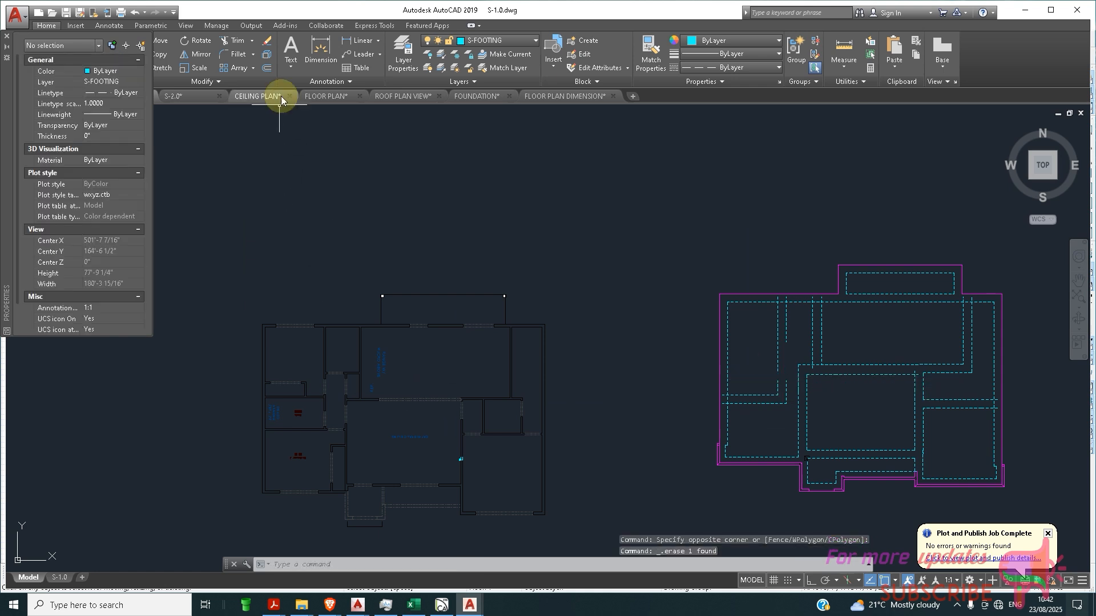
Offset the lower face of the wall above the floor plan's bath 7" down into the bath.
{"action": "left_click", "coordinate": [267, 68]}
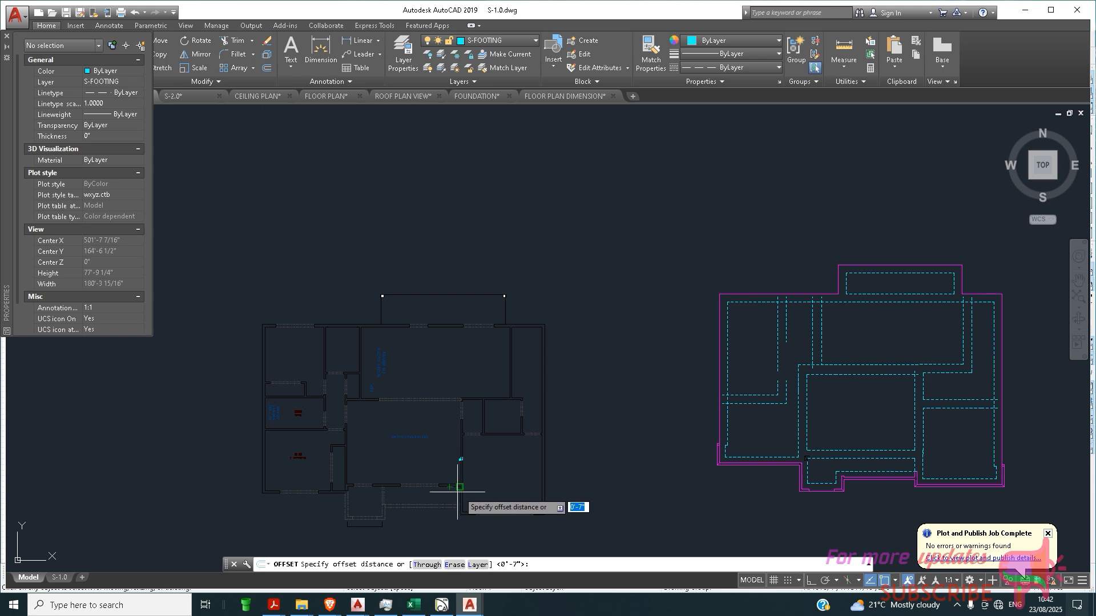
{"action": "key", "text": "Return"}
{"action": "scroll", "coordinate": [297, 394], "scroll_direction": "up", "scroll_amount": 4}
{"action": "scroll", "coordinate": [310, 402], "scroll_direction": "down", "scroll_amount": 2}
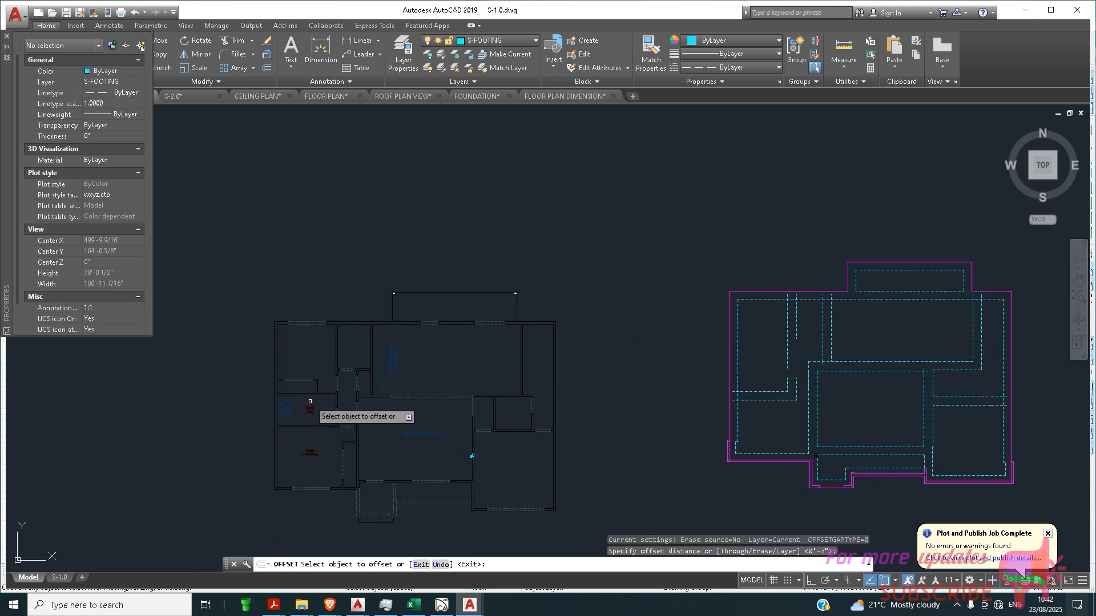
{"action": "left_click", "coordinate": [314, 412]}
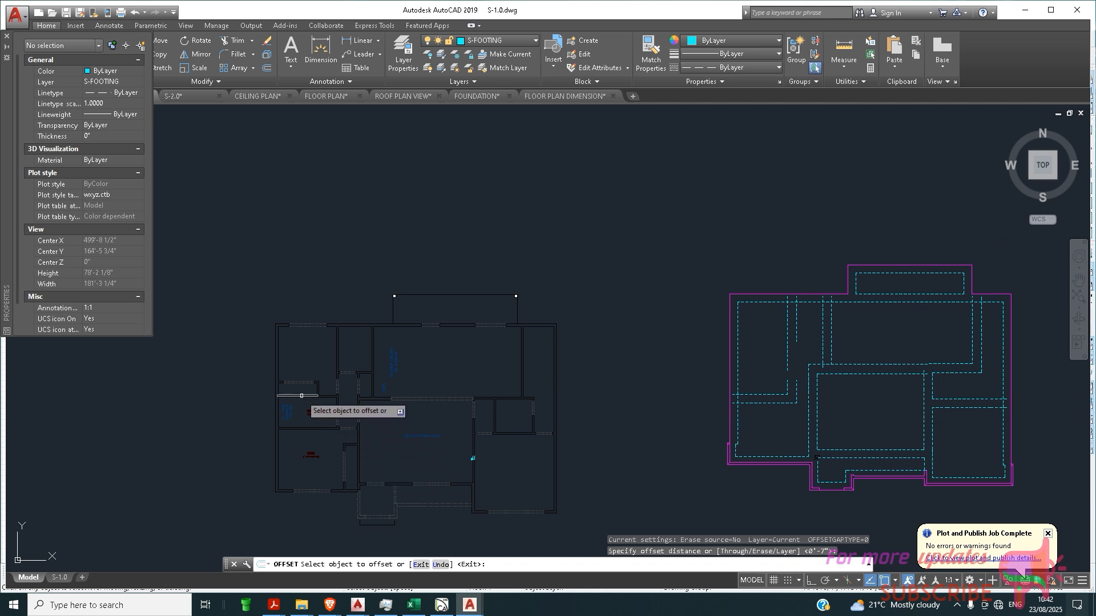
{"action": "scroll", "coordinate": [303, 398], "scroll_direction": "up", "scroll_amount": 3}
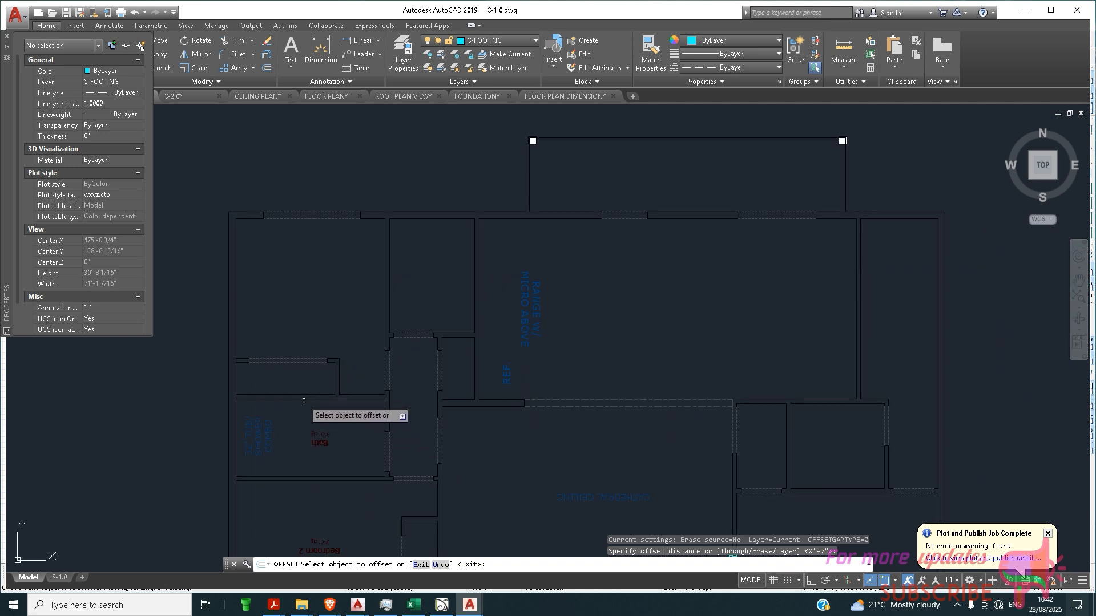
{"action": "left_click", "coordinate": [303, 400]}
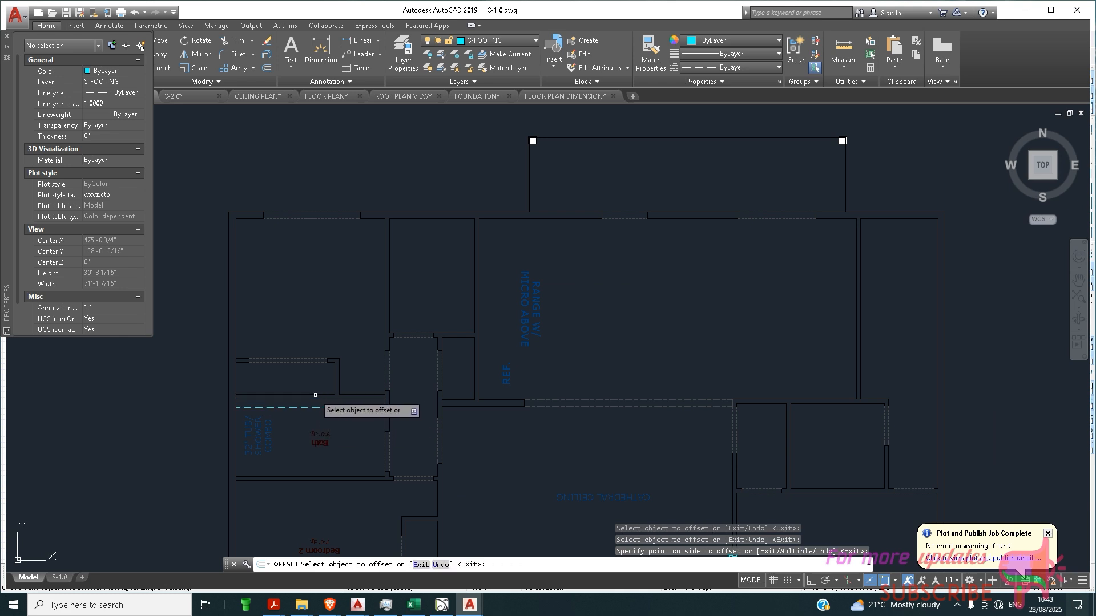
Offset both upper-face segments of the wall above the bath 7" upward, inside the closet and beside it.
{"action": "left_click", "coordinate": [315, 392]}
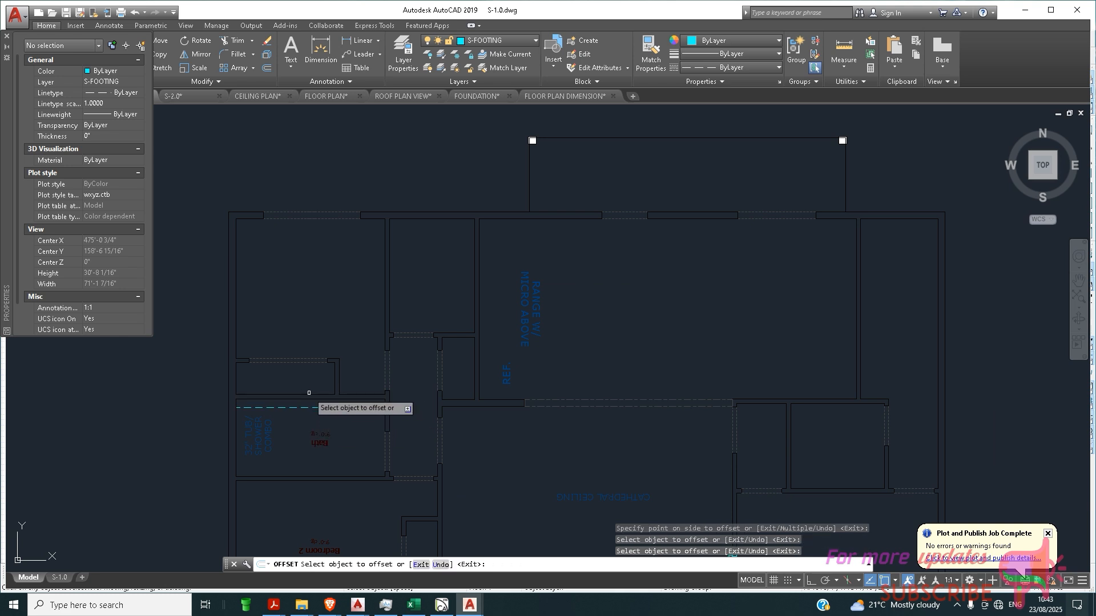
{"action": "left_click", "coordinate": [309, 383]}
{"action": "left_click", "coordinate": [351, 397]}
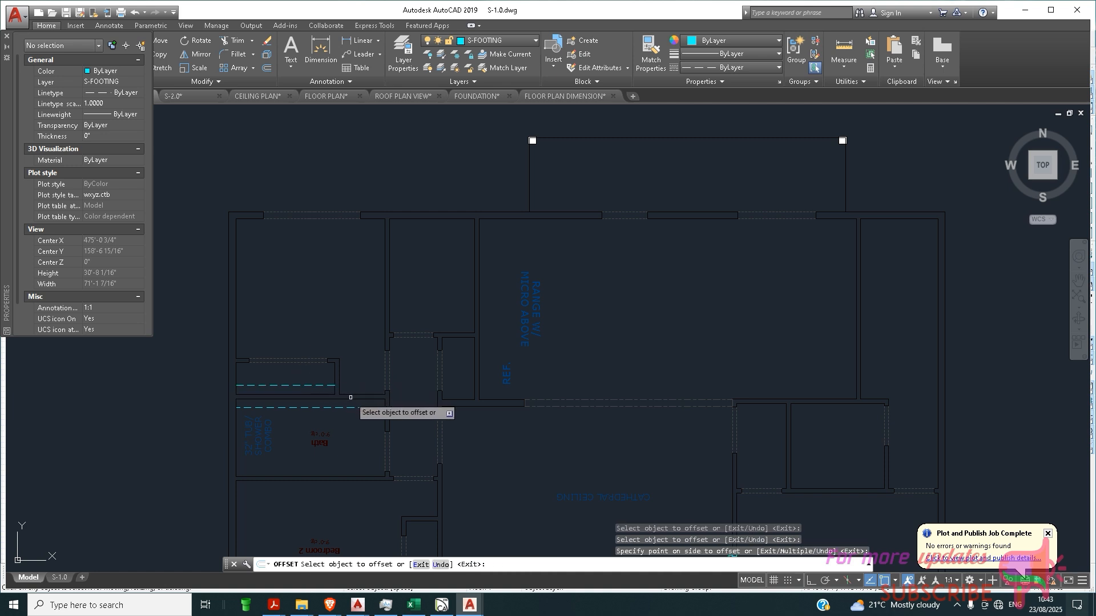
{"action": "left_click", "coordinate": [362, 395]}
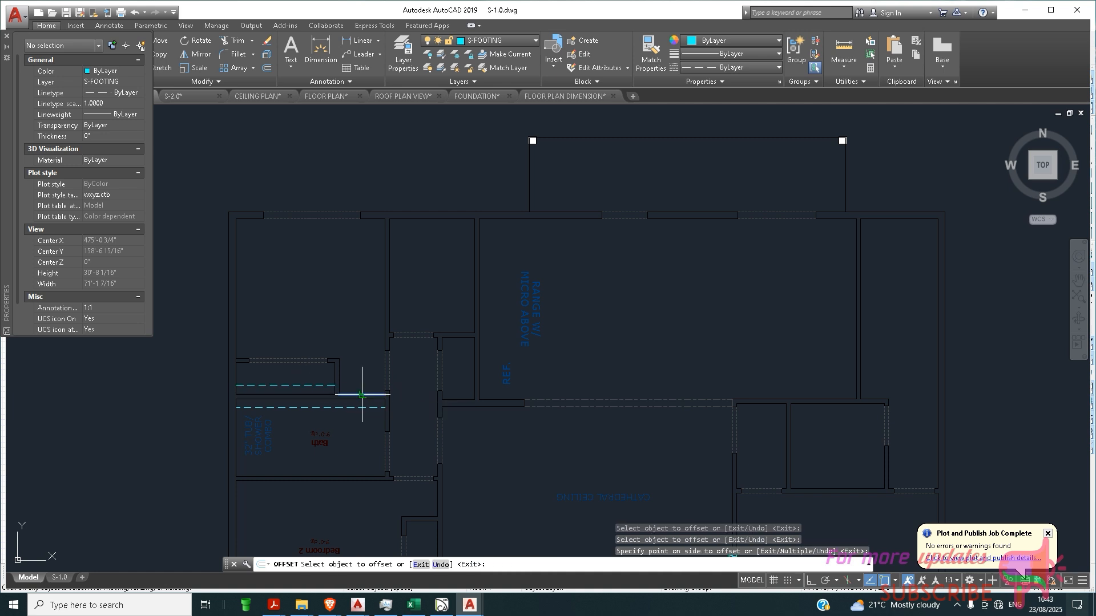
{"action": "left_click", "coordinate": [363, 382]}
{"action": "scroll", "coordinate": [327, 424], "scroll_direction": "down", "scroll_amount": 2}
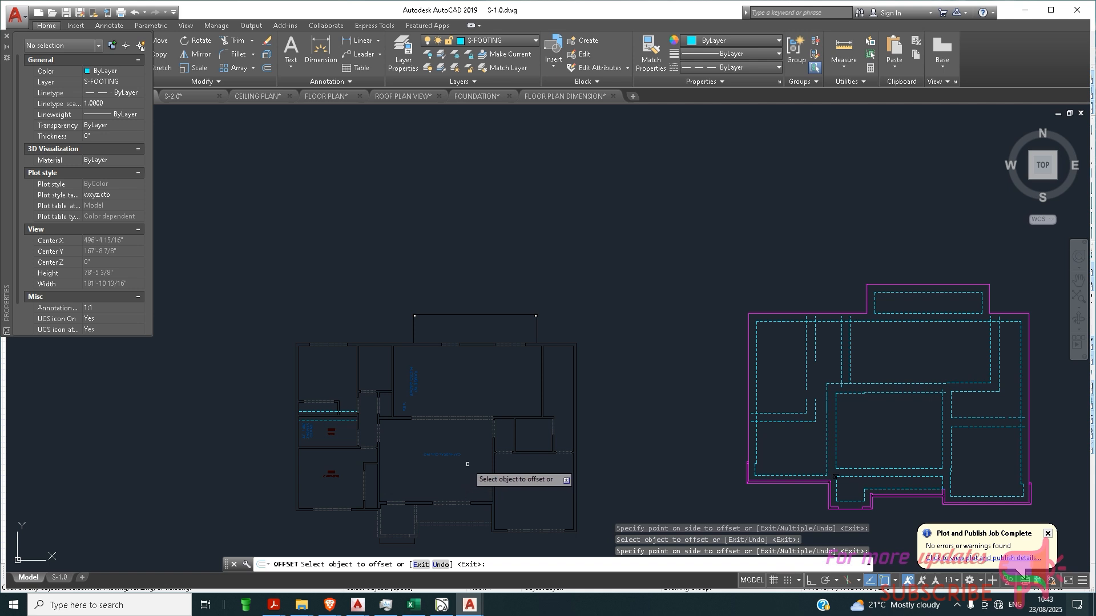
{"action": "right_click", "coordinate": [528, 397]}
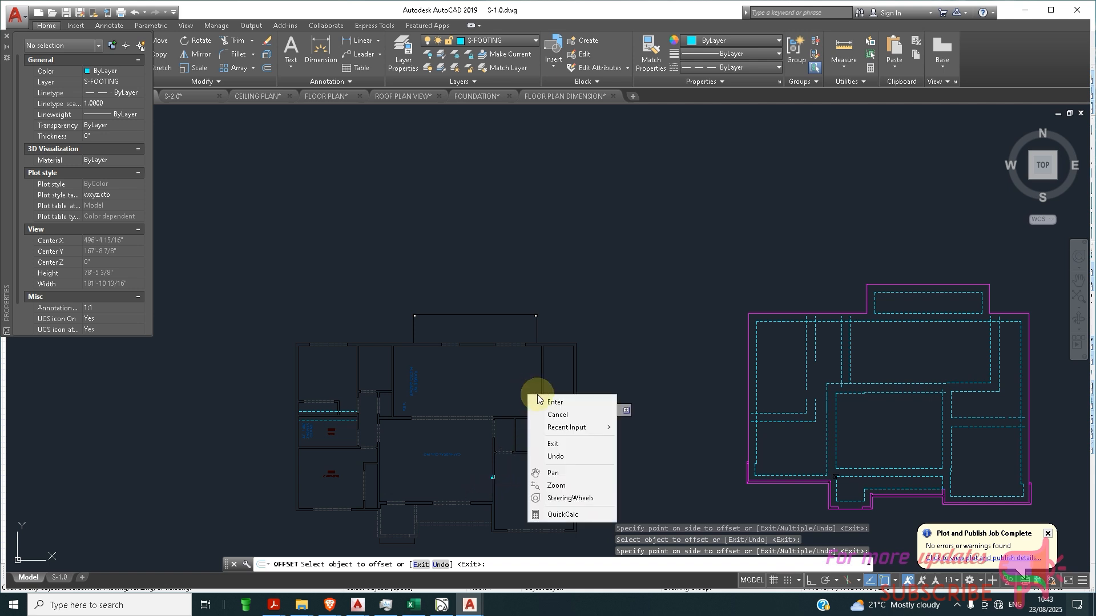
{"action": "left_click", "coordinate": [558, 399]}
Move the longer lower offset line and the closet's offset line from the floor plan's upper-left outer corner to the foundation outline's upper-left corner.
{"action": "scroll", "coordinate": [320, 402], "scroll_direction": "up", "scroll_amount": 6}
{"action": "left_click", "coordinate": [330, 415]}
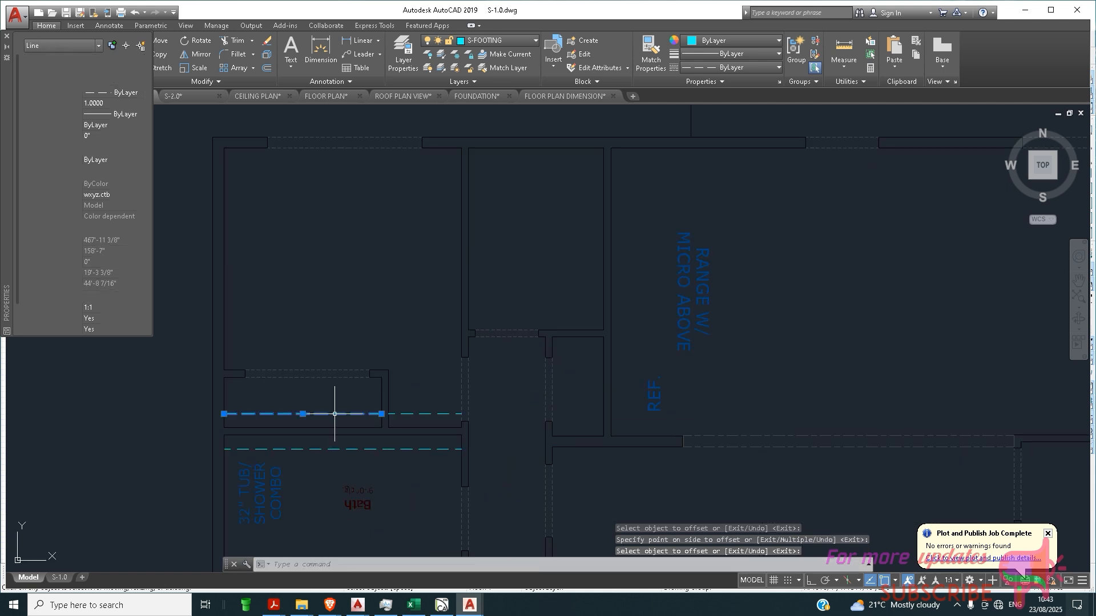
{"action": "left_click", "coordinate": [379, 448]}
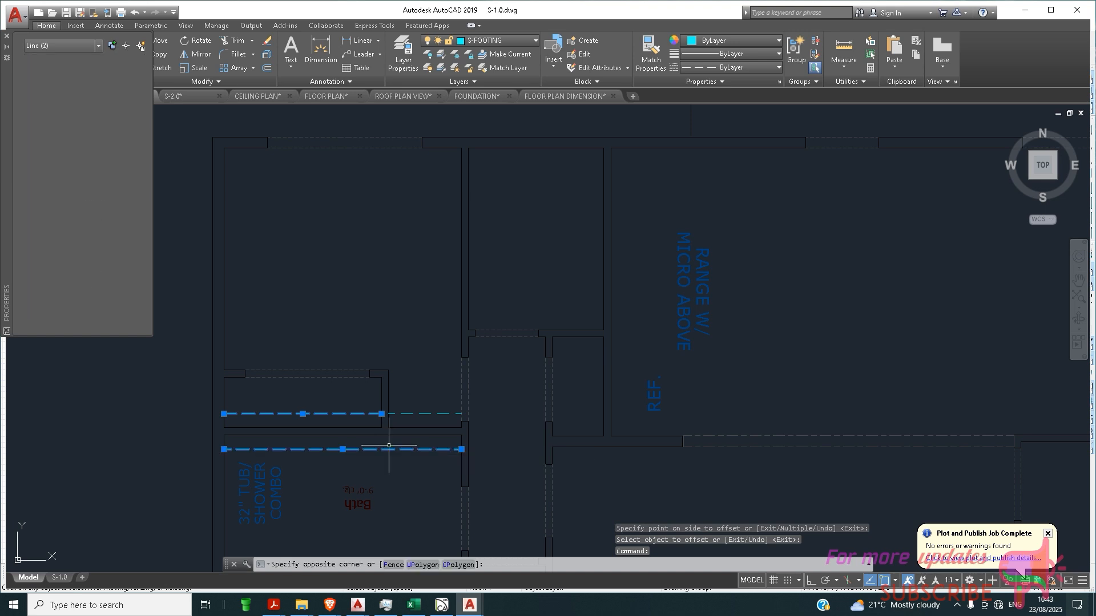
{"action": "left_click", "coordinate": [161, 42]}
{"action": "scroll", "coordinate": [234, 271], "scroll_direction": "down", "scroll_amount": 2}
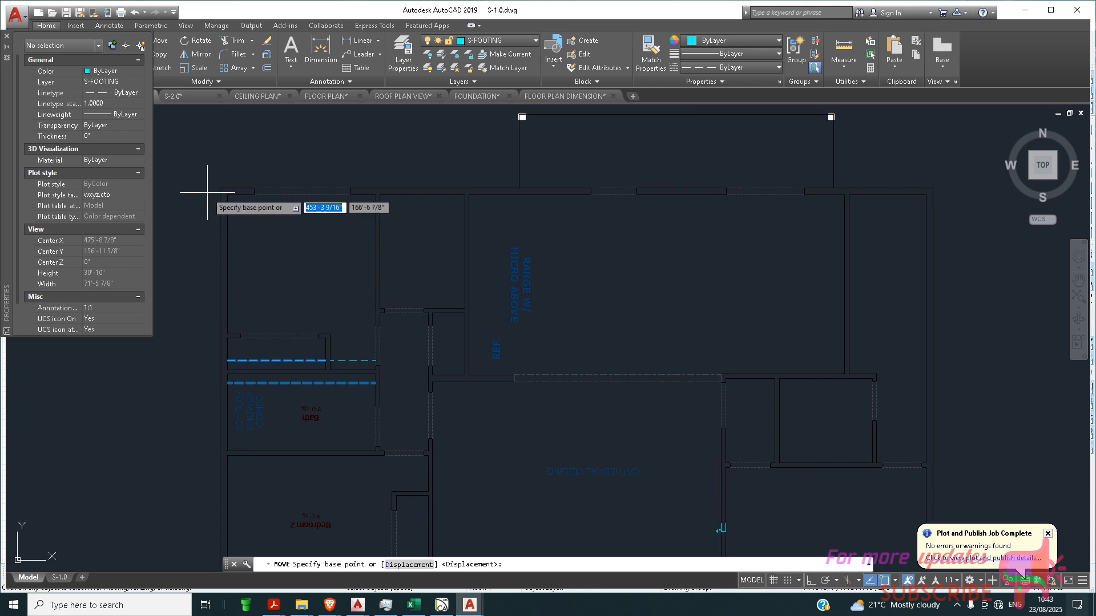
{"action": "scroll", "coordinate": [211, 189], "scroll_direction": "up", "scroll_amount": 4}
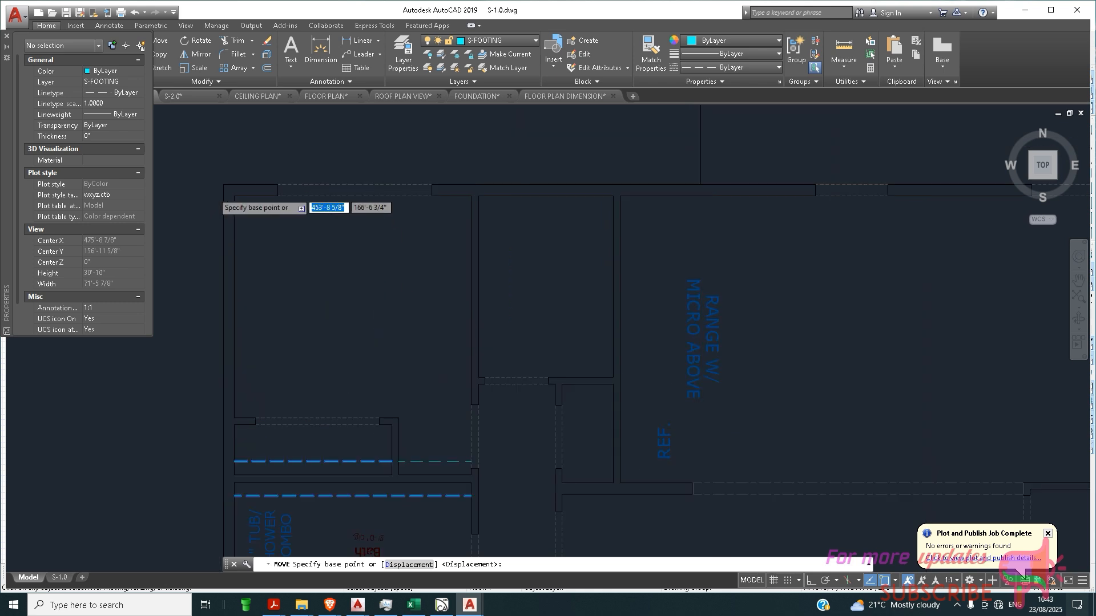
{"action": "left_click", "coordinate": [227, 179]}
{"action": "scroll", "coordinate": [217, 274], "scroll_direction": "down", "scroll_amount": 5}
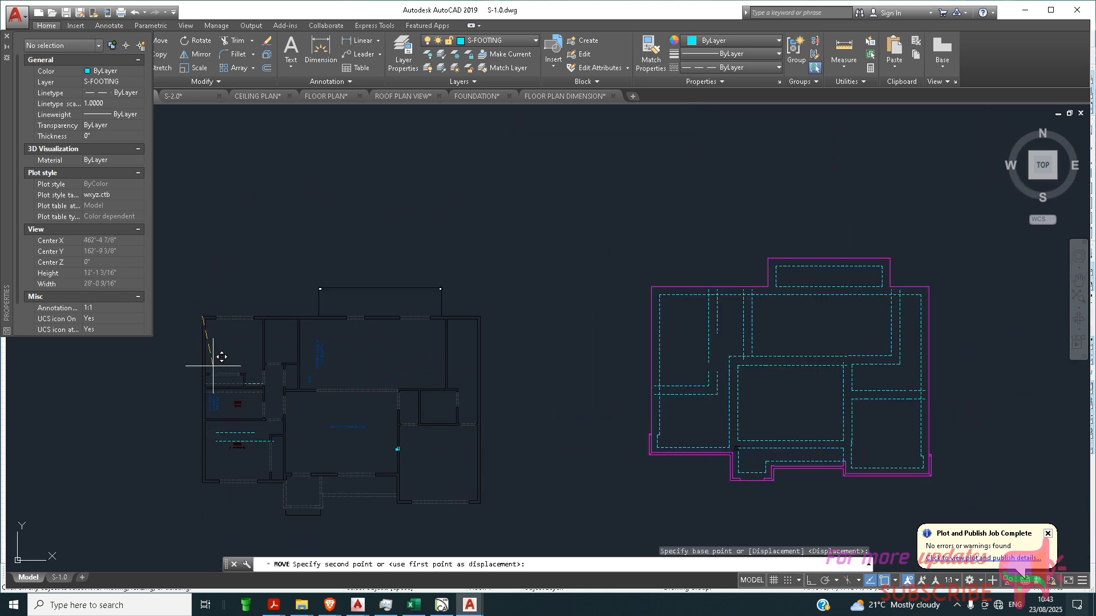
{"action": "scroll", "coordinate": [679, 313], "scroll_direction": "up", "scroll_amount": 2}
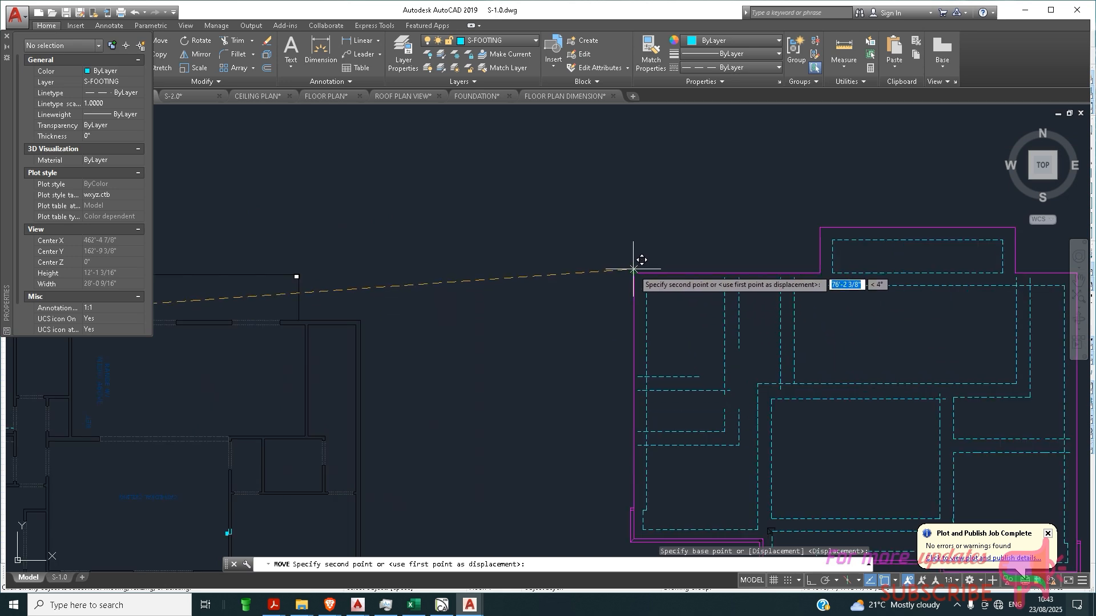
{"action": "left_click", "coordinate": [633, 271]}
Fillet the upper of the two moved footing lines with the upper left room's right vertical footing line.
{"action": "scroll", "coordinate": [472, 342], "scroll_direction": "down", "scroll_amount": 3}
{"action": "scroll", "coordinate": [632, 355], "scroll_direction": "up", "scroll_amount": 5}
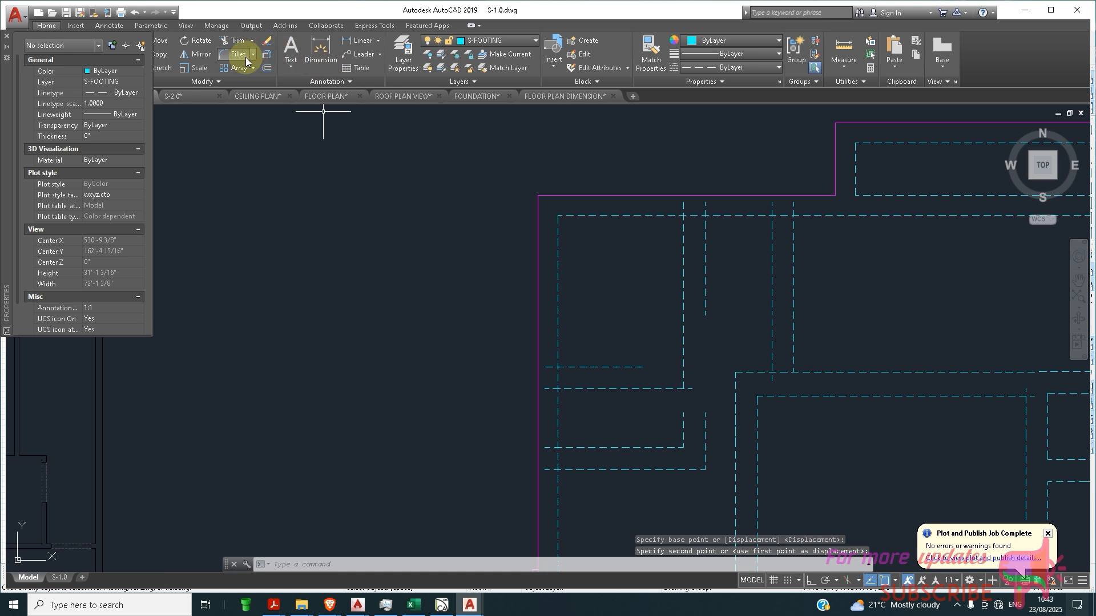
{"action": "type", "text": "f"}
{"action": "key", "text": "Return"}
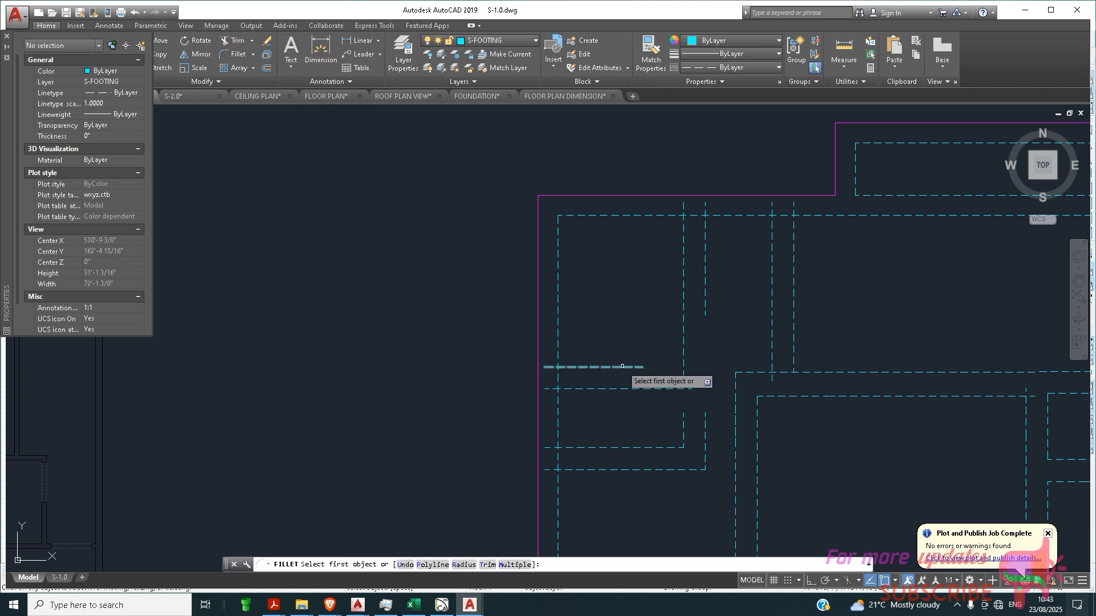
{"action": "left_click", "coordinate": [622, 366]}
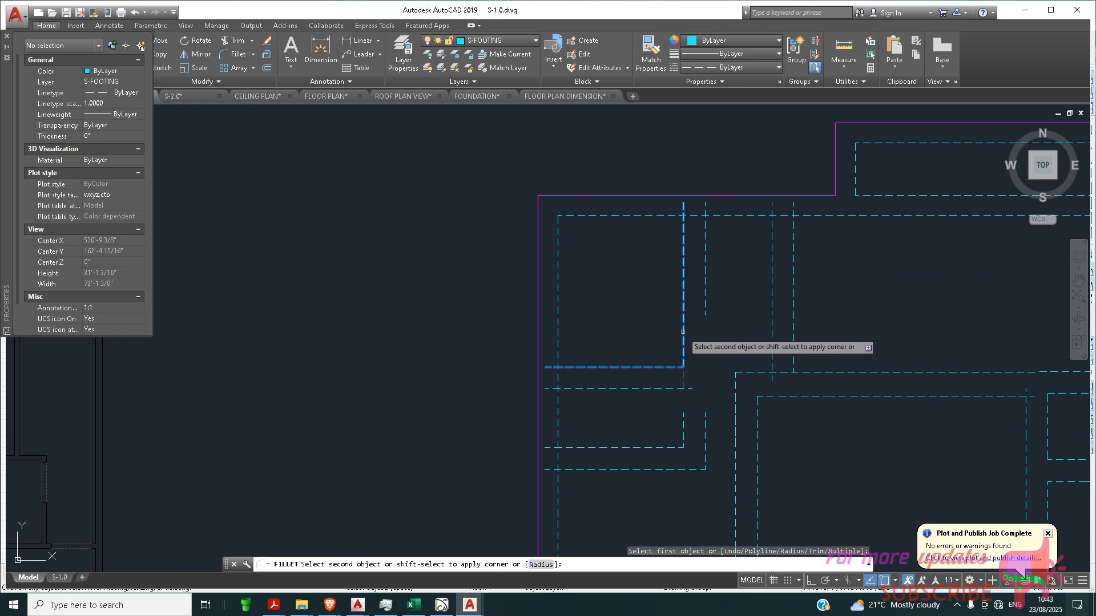
{"action": "left_click", "coordinate": [685, 333]}
Fillet the lower moved footing line with the bath's short right vertical line to close that corner.
{"action": "scroll", "coordinate": [648, 386], "scroll_direction": "down", "scroll_amount": 3}
{"action": "scroll", "coordinate": [575, 386], "scroll_direction": "up", "scroll_amount": 3}
{"action": "scroll", "coordinate": [511, 392], "scroll_direction": "up", "scroll_amount": 2}
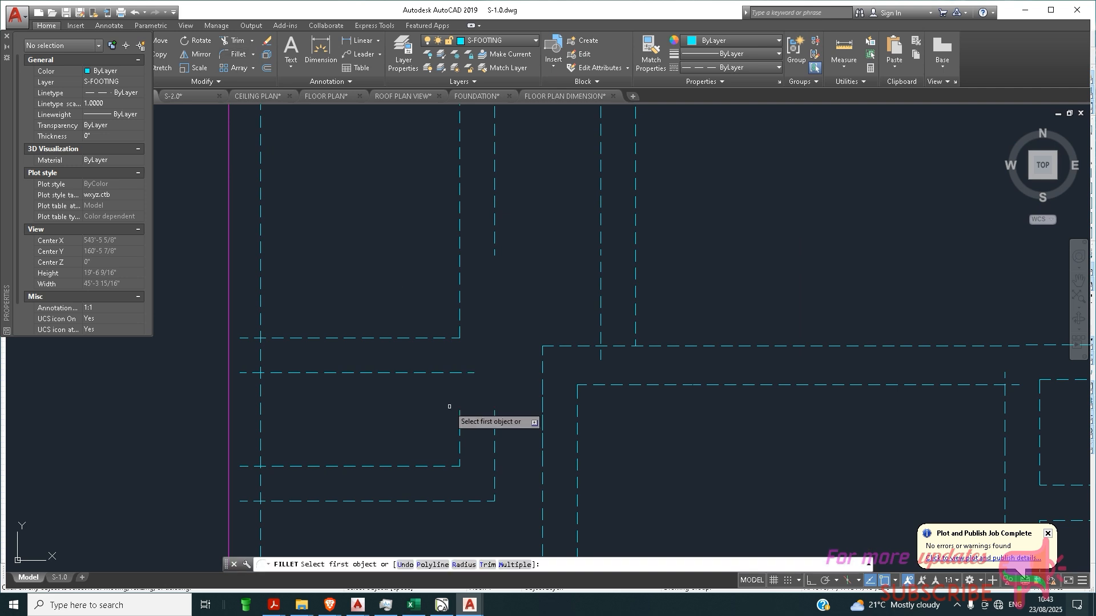
{"action": "left_click", "coordinate": [460, 429]}
{"action": "left_click", "coordinate": [439, 372]}
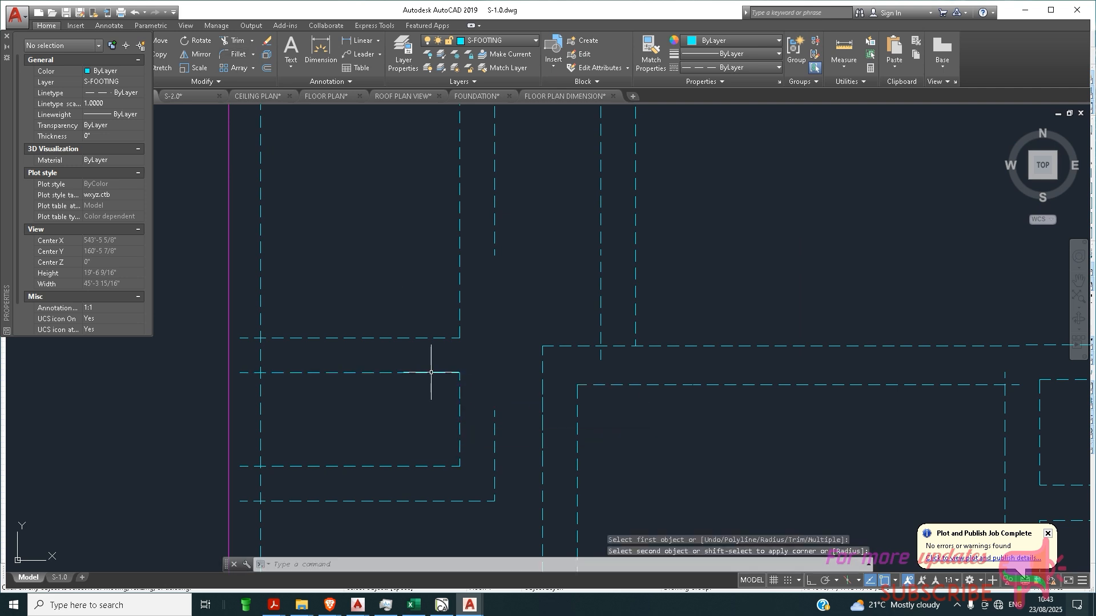
Join the two collinear vertical footing segments to the right of the upper left room and bath into one line.
{"action": "scroll", "coordinate": [506, 362], "scroll_direction": "down", "scroll_amount": 2}
{"action": "left_click", "coordinate": [506, 282]}
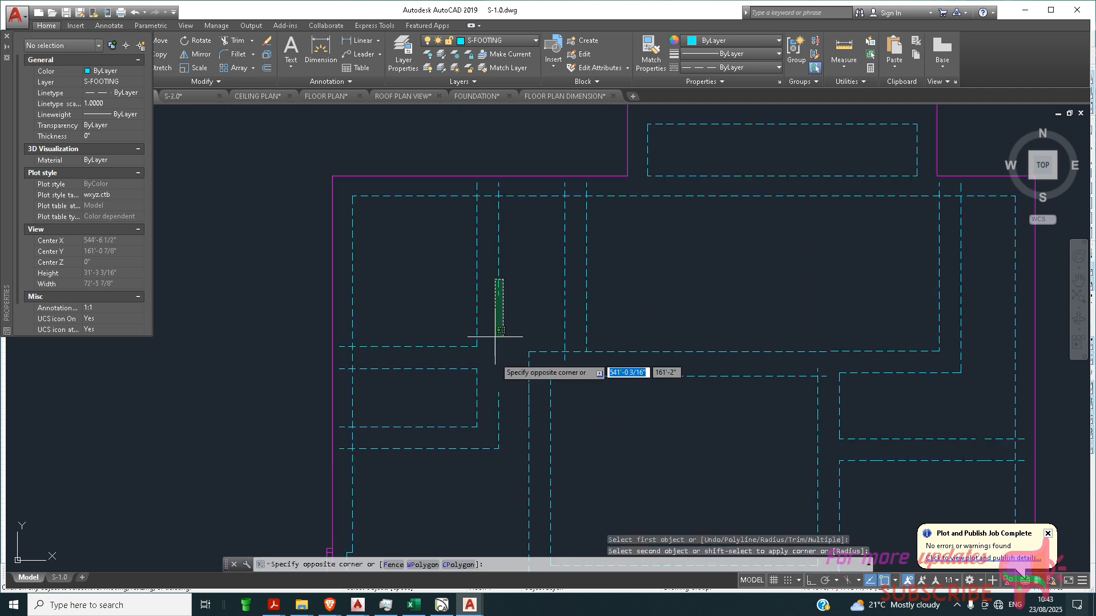
{"action": "left_click", "coordinate": [492, 410]}
{"action": "type", "text": "J"}
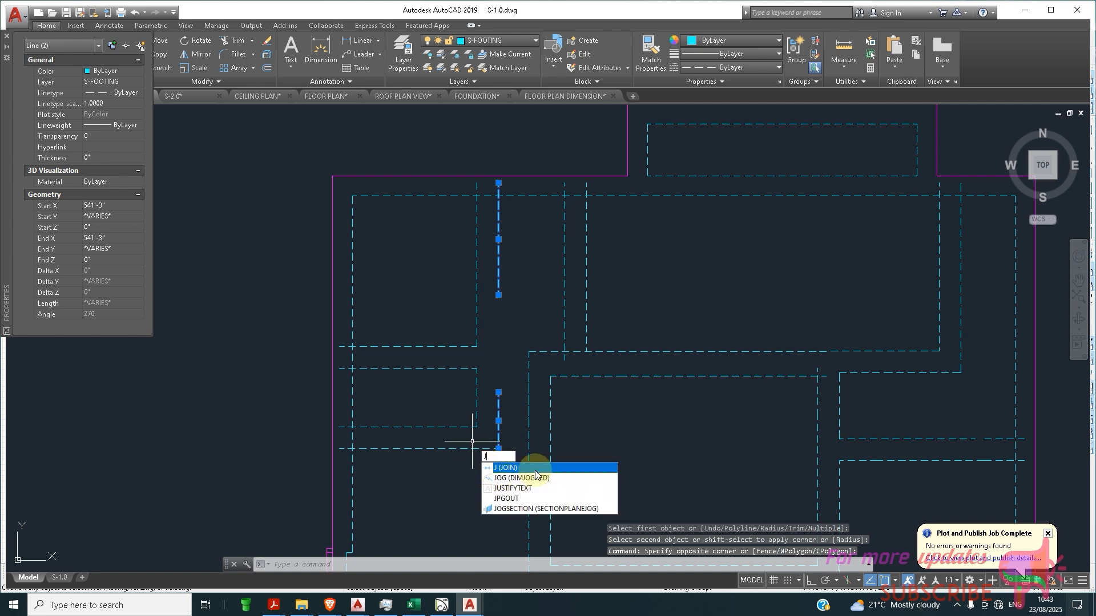
{"action": "key", "text": "Return"}
Join the perimeter footing lines along the top, both sides and the lower left room's bottom, including the small corner jogs, into polylines.
{"action": "scroll", "coordinate": [486, 298], "scroll_direction": "down", "scroll_amount": 4}
{"action": "scroll", "coordinate": [485, 297], "scroll_direction": "down", "scroll_amount": 1}
{"action": "scroll", "coordinate": [573, 277], "scroll_direction": "up", "scroll_amount": 3}
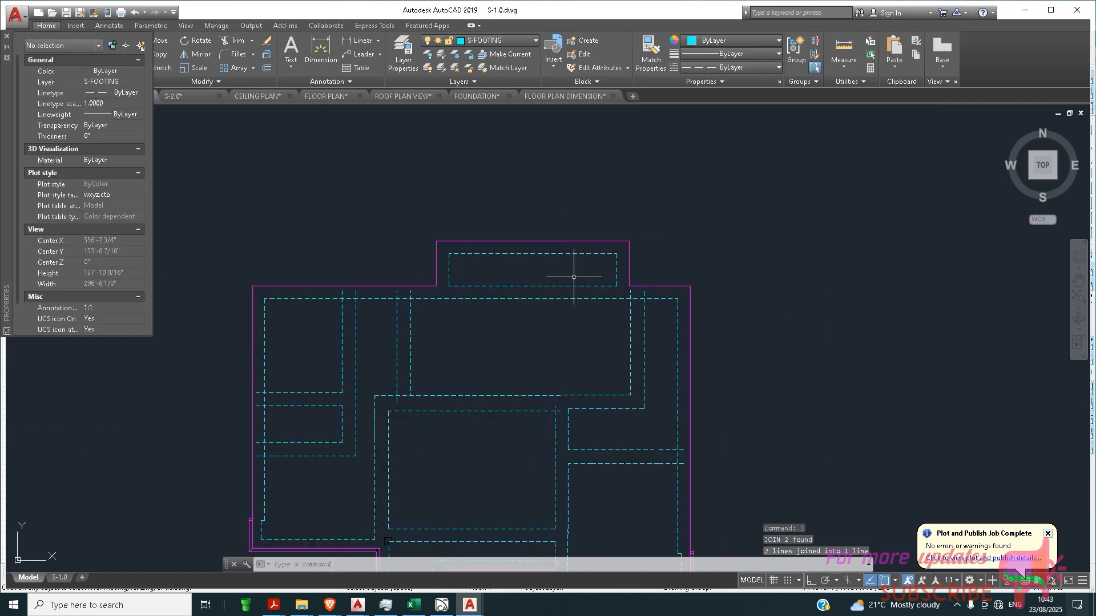
{"action": "scroll", "coordinate": [639, 449], "scroll_direction": "up", "scroll_amount": 2}
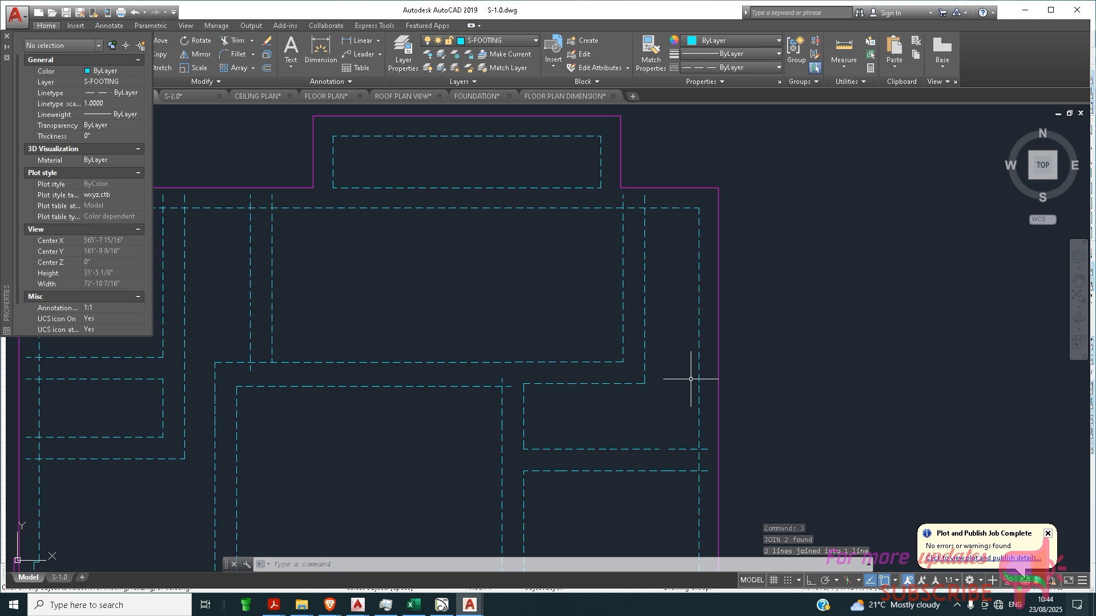
{"action": "left_click", "coordinate": [697, 362]}
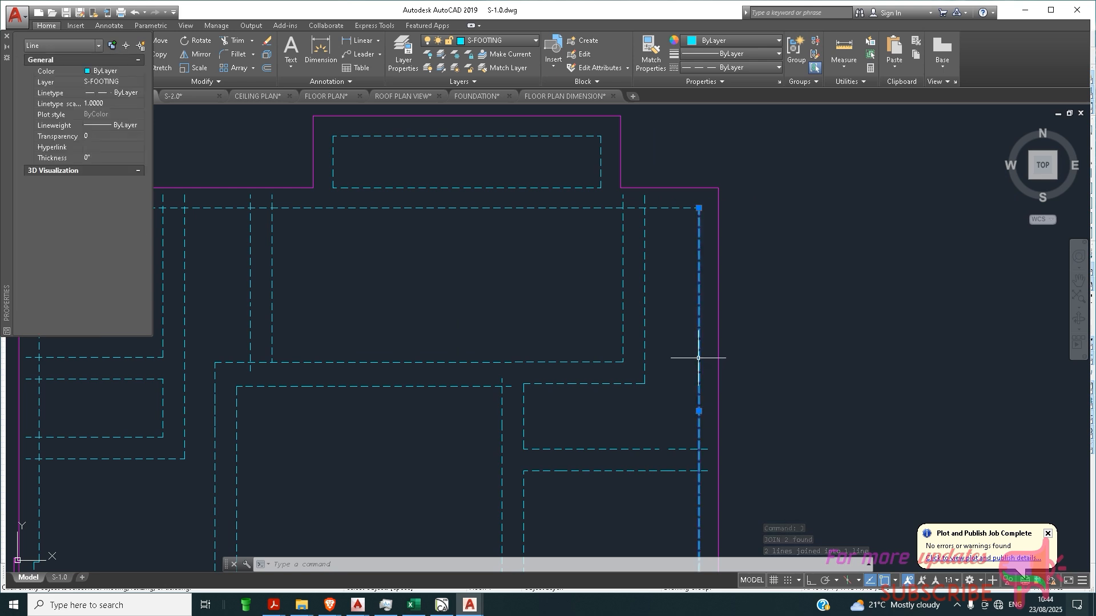
{"action": "left_click", "coordinate": [550, 197]}
{"action": "left_click", "coordinate": [516, 274]}
{"action": "scroll", "coordinate": [560, 287], "scroll_direction": "down", "scroll_amount": 2}
{"action": "scroll", "coordinate": [327, 354], "scroll_direction": "up", "scroll_amount": 2}
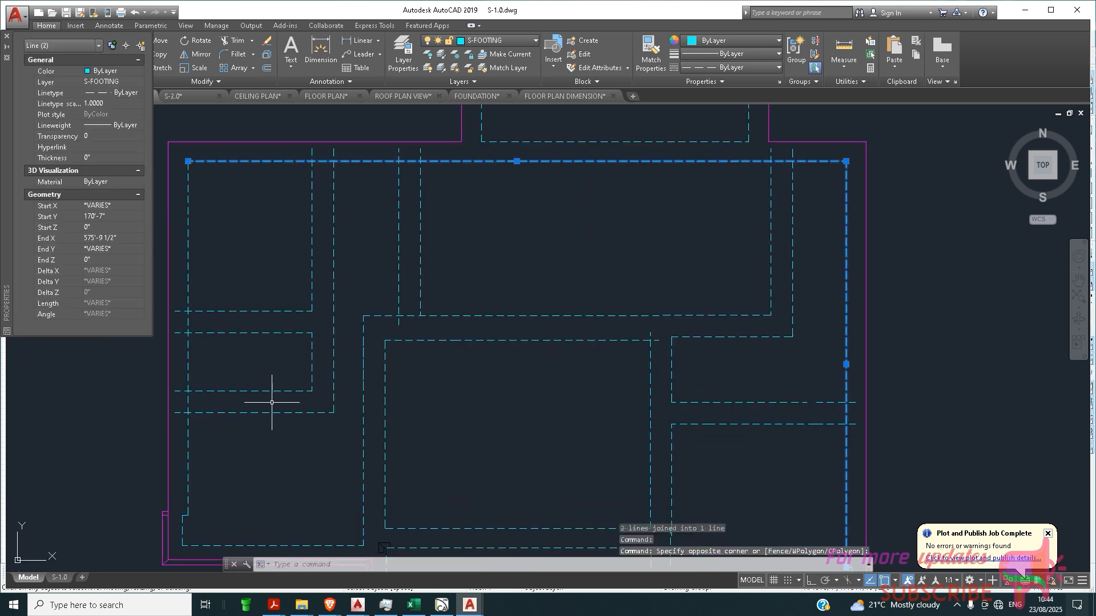
{"action": "left_click", "coordinate": [206, 451]}
{"action": "left_click", "coordinate": [171, 563]}
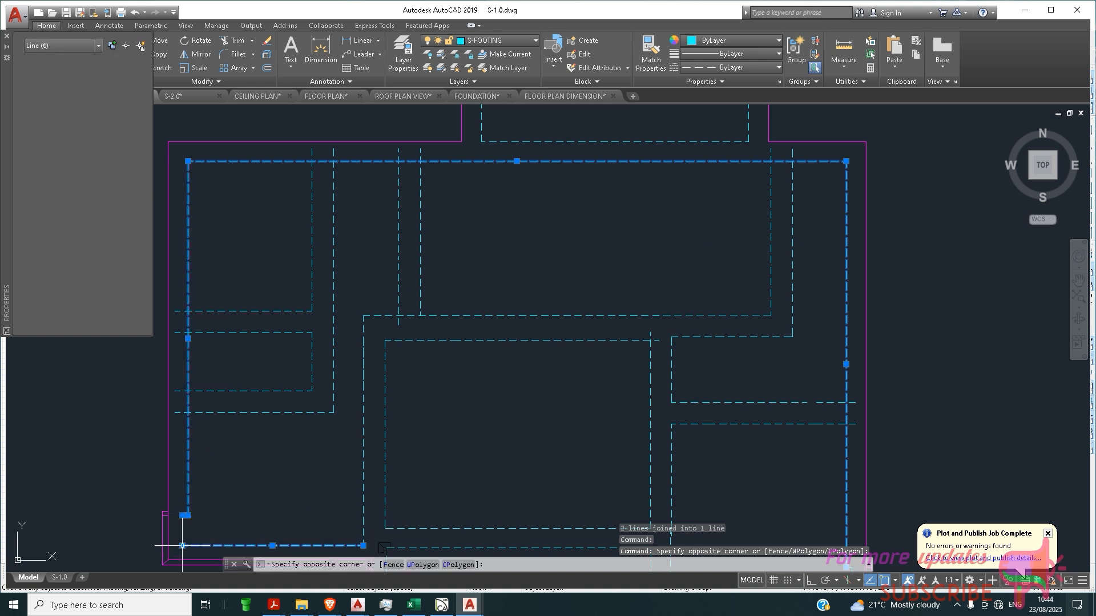
{"action": "scroll", "coordinate": [349, 430], "scroll_direction": "down", "scroll_amount": 2}
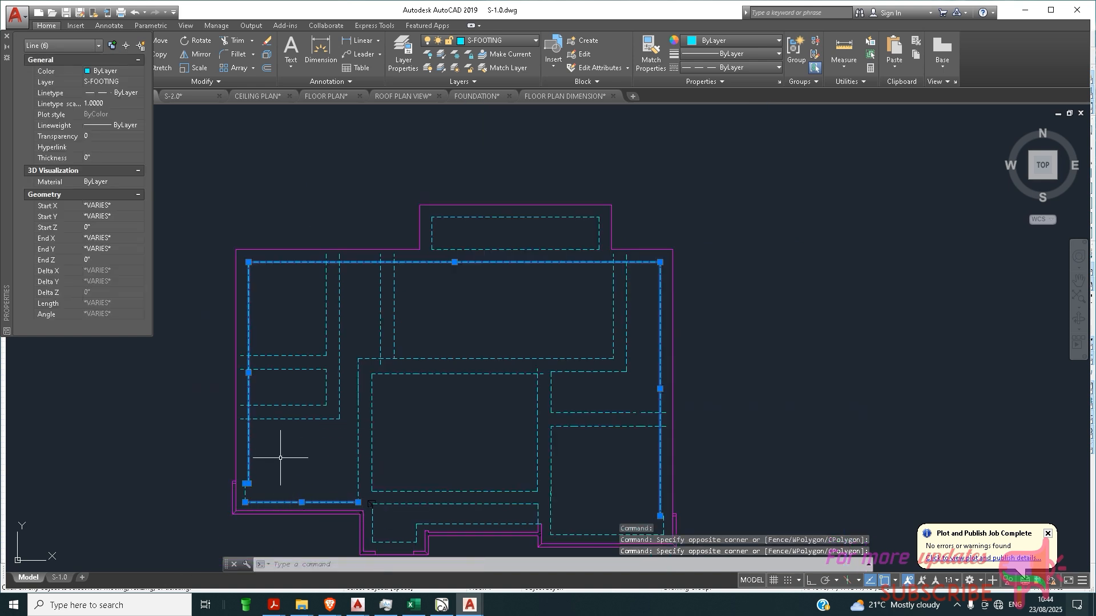
{"action": "left_click", "coordinate": [246, 490]}
{"action": "scroll", "coordinate": [362, 394], "scroll_direction": "down", "scroll_amount": 1}
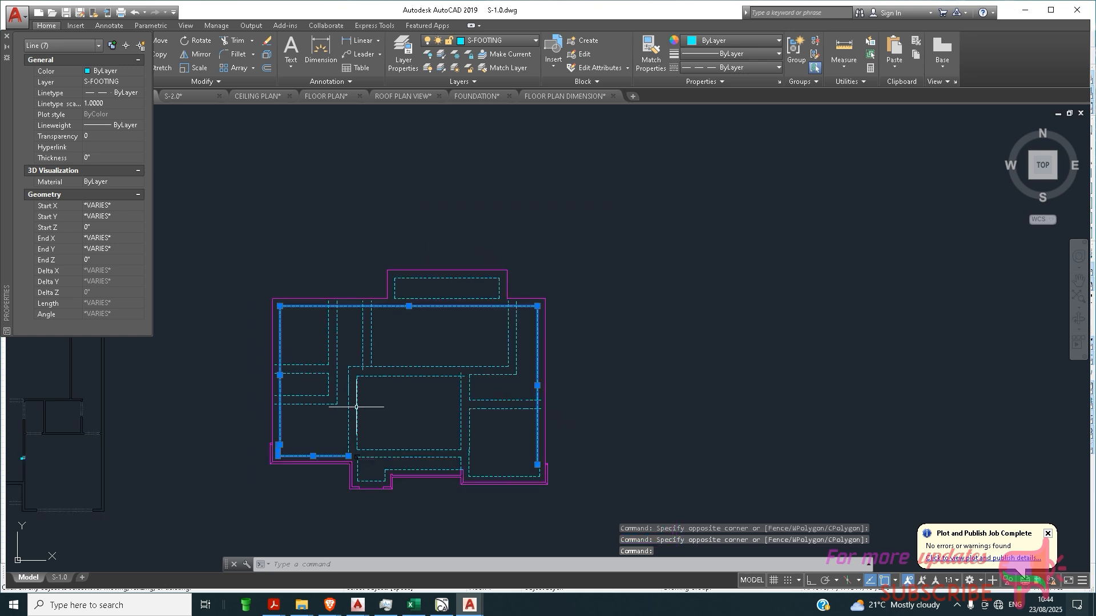
{"action": "scroll", "coordinate": [521, 453], "scroll_direction": "up", "scroll_amount": 7}
{"action": "left_click", "coordinate": [564, 387]}
{"action": "left_click", "coordinate": [518, 450]}
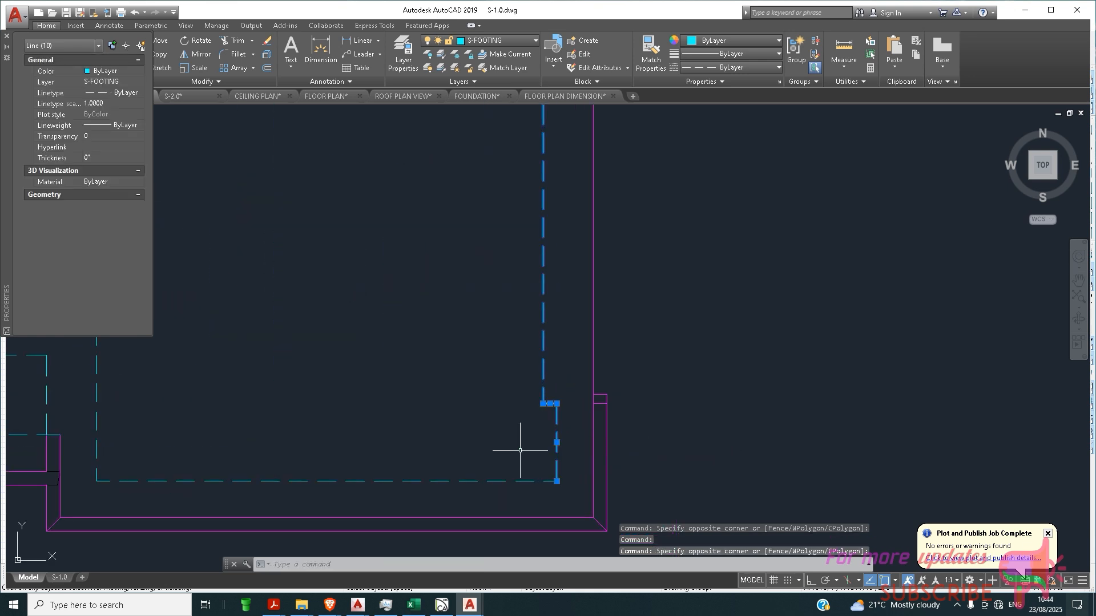
{"action": "scroll", "coordinate": [546, 464], "scroll_direction": "down", "scroll_amount": 6}
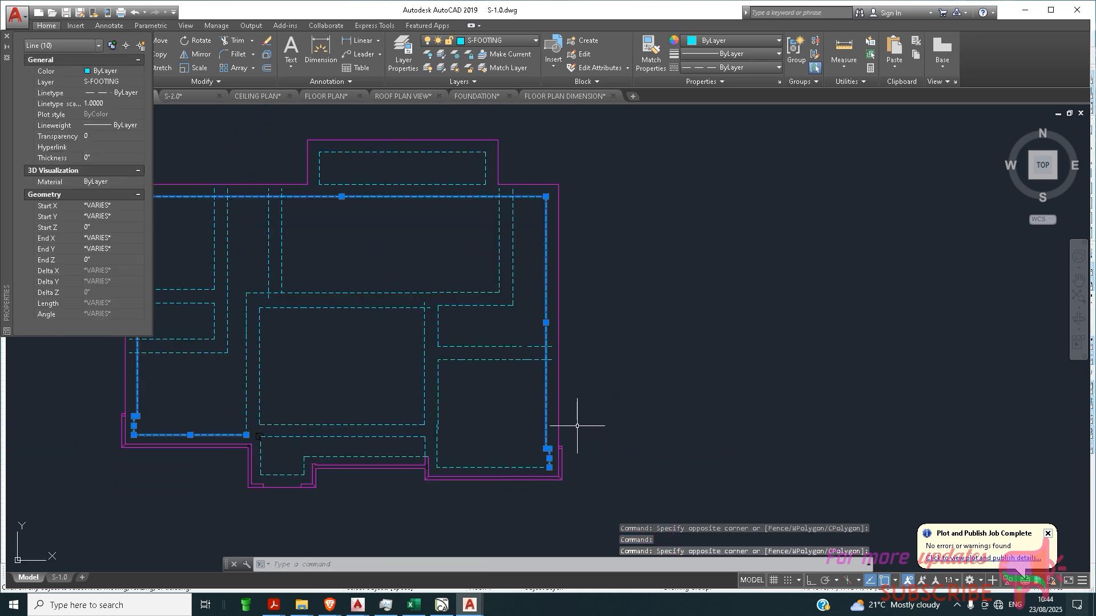
{"action": "type", "text": "j"}
{"action": "key", "text": "Return"}
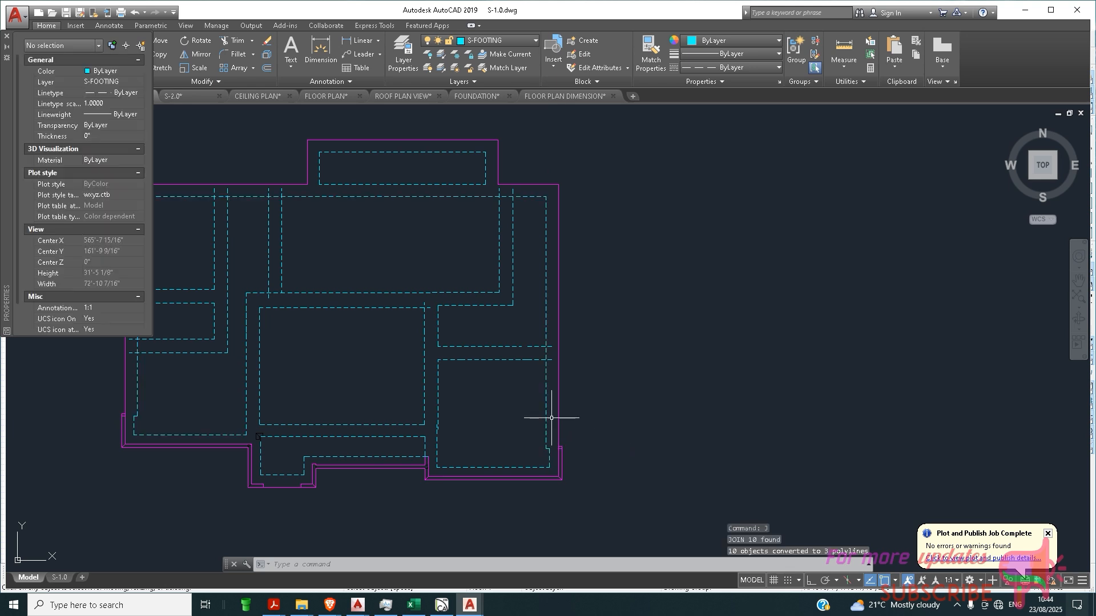
Trim the two horizontal footing lines that overshoot the right side, using the perimeter footing polyline as the cutting edge.
{"action": "left_click", "coordinate": [546, 412]}
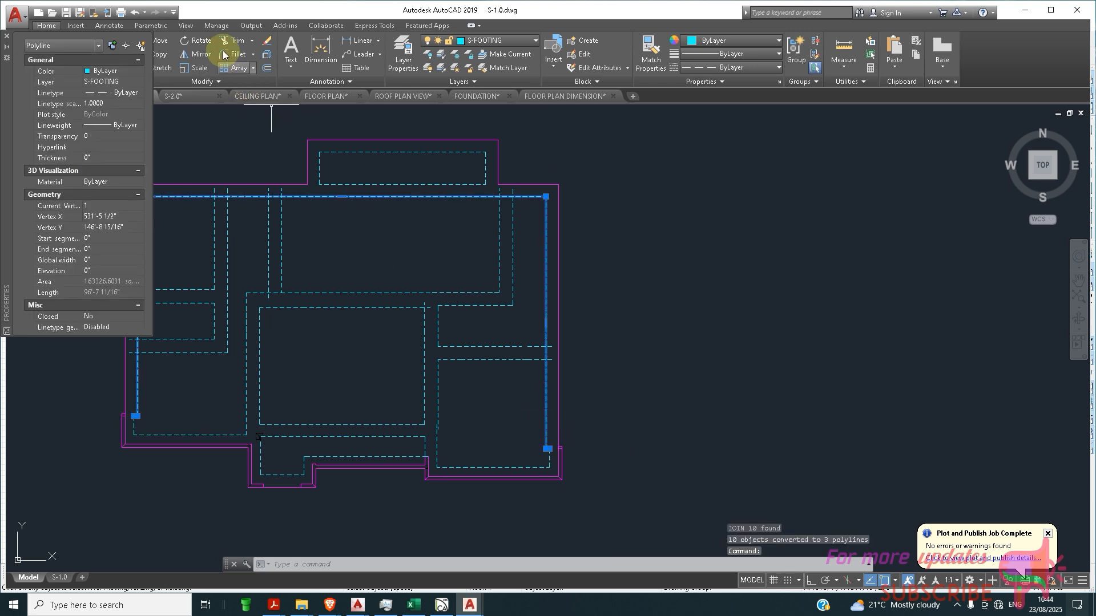
{"action": "scroll", "coordinate": [562, 363], "scroll_direction": "up", "scroll_amount": 2}
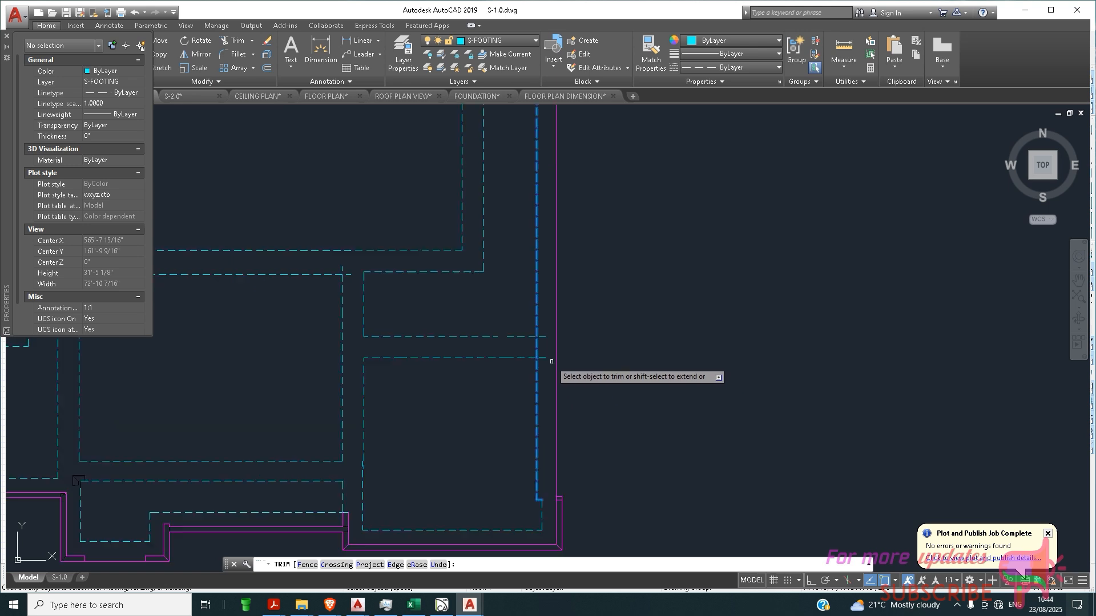
{"action": "left_click", "coordinate": [546, 371]}
{"action": "left_click", "coordinate": [545, 318]}
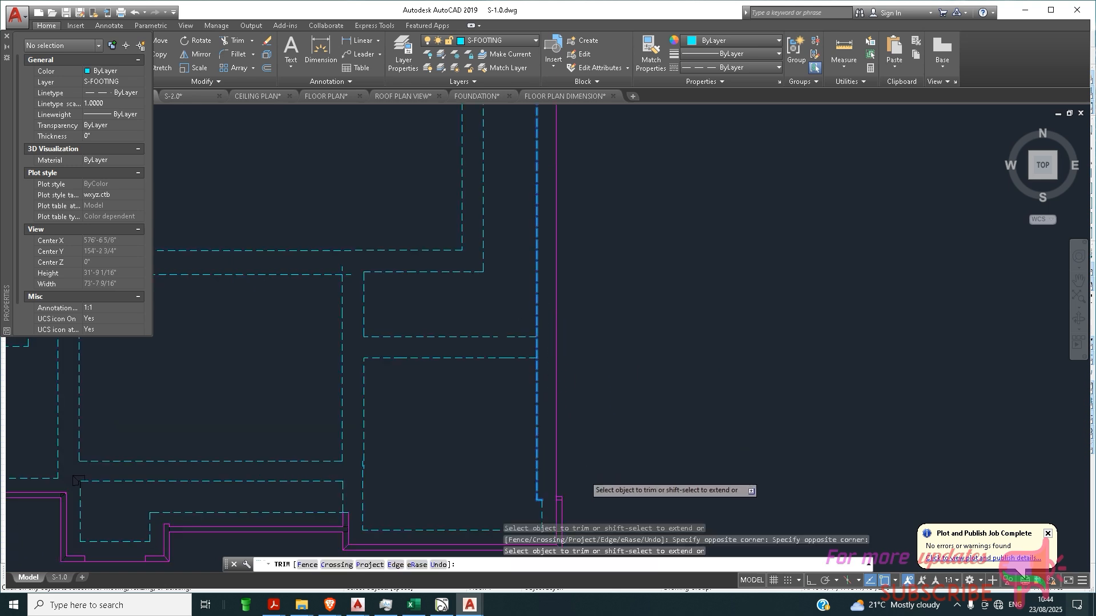
Trim the ends of all vertical interior footing lines that project above the perimeter's top footing line.
{"action": "scroll", "coordinate": [576, 380], "scroll_direction": "down", "scroll_amount": 3}
{"action": "scroll", "coordinate": [548, 234], "scroll_direction": "up", "scroll_amount": 4}
{"action": "left_click", "coordinate": [570, 227]}
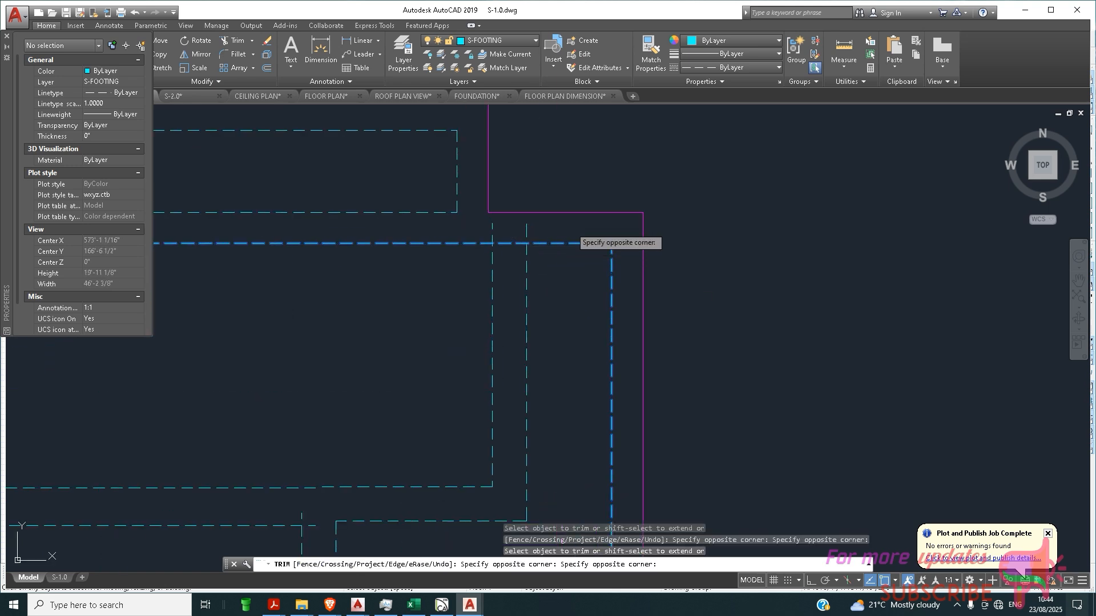
{"action": "left_click", "coordinate": [485, 230]}
{"action": "scroll", "coordinate": [667, 271], "scroll_direction": "down", "scroll_amount": 4}
{"action": "scroll", "coordinate": [387, 238], "scroll_direction": "up", "scroll_amount": 4}
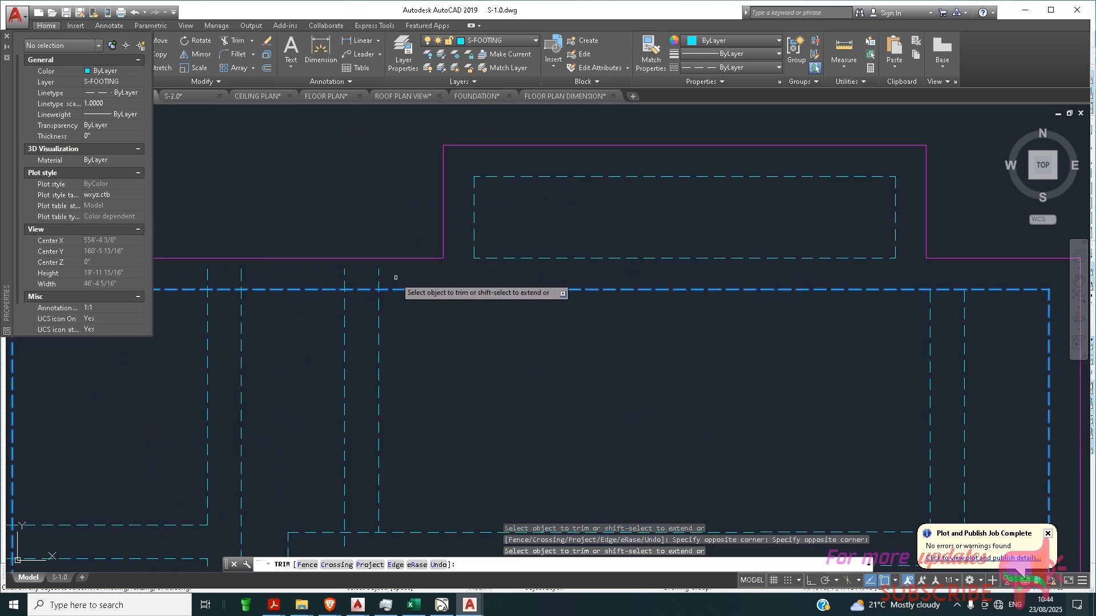
{"action": "left_click", "coordinate": [394, 270]}
{"action": "left_click", "coordinate": [201, 281]}
Trim the horizontal footing line ends of the upper left room and bath that project past the left perimeter footing line.
{"action": "scroll", "coordinate": [482, 394], "scroll_direction": "down", "scroll_amount": 3}
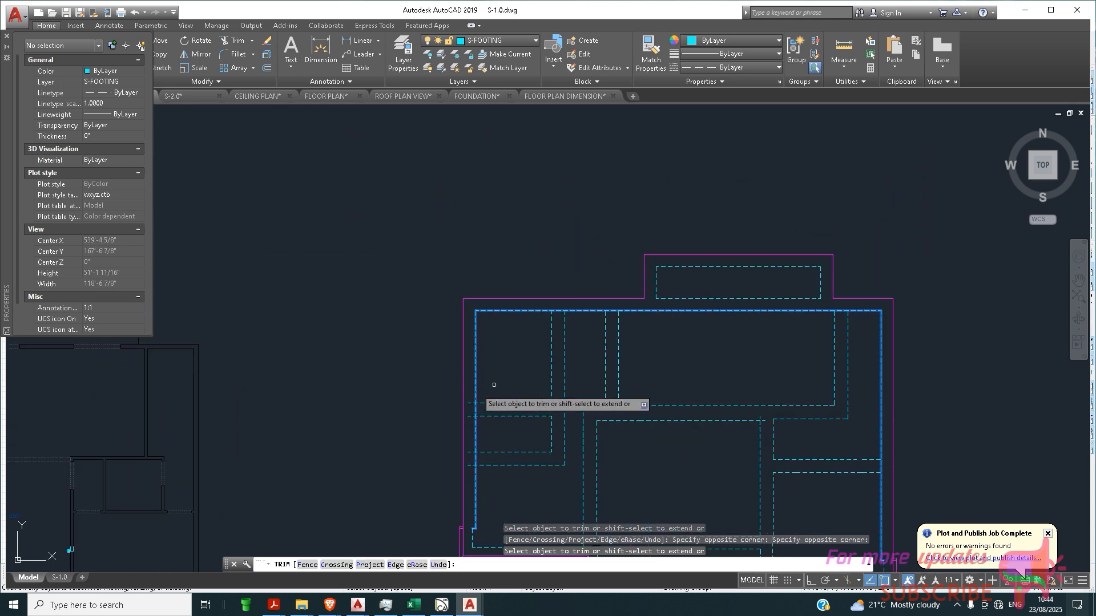
{"action": "scroll", "coordinate": [471, 443], "scroll_direction": "up", "scroll_amount": 4}
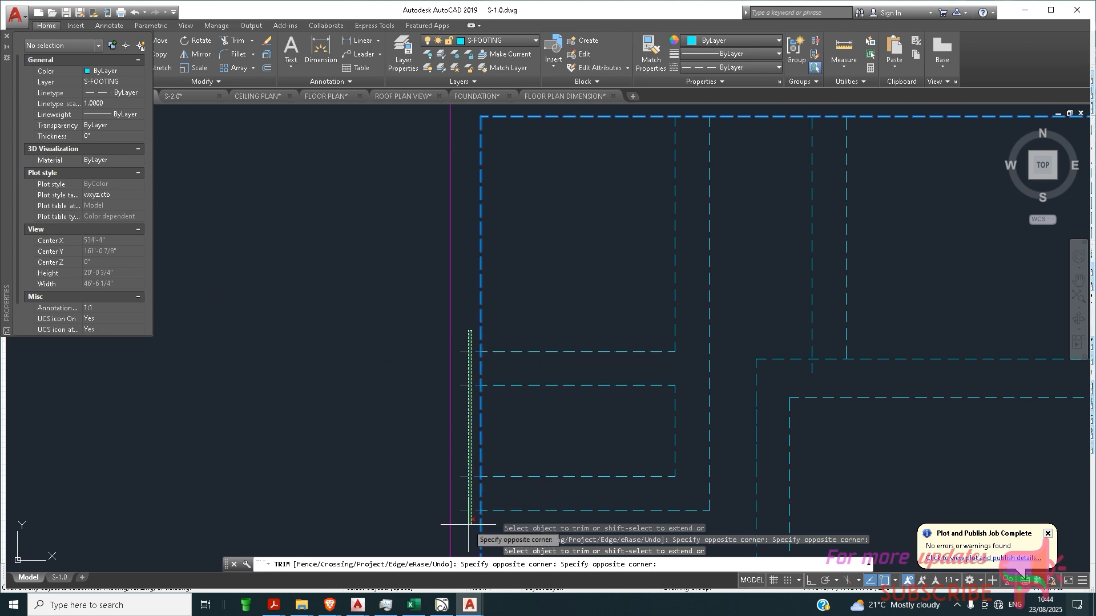
{"action": "scroll", "coordinate": [405, 274], "scroll_direction": "down", "scroll_amount": 5}
{"action": "key", "text": "Escape"}
Trim the vertical footing stub that extends below the horizontal footing line above the central room.
{"action": "scroll", "coordinate": [523, 293], "scroll_direction": "up", "scroll_amount": 8}
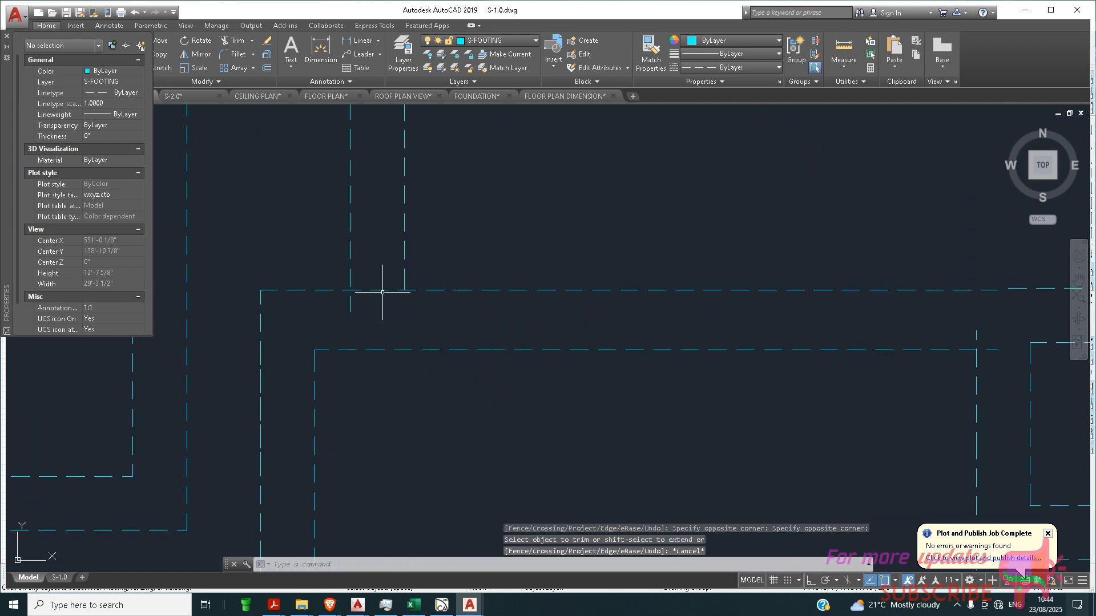
{"action": "left_click", "coordinate": [368, 290]}
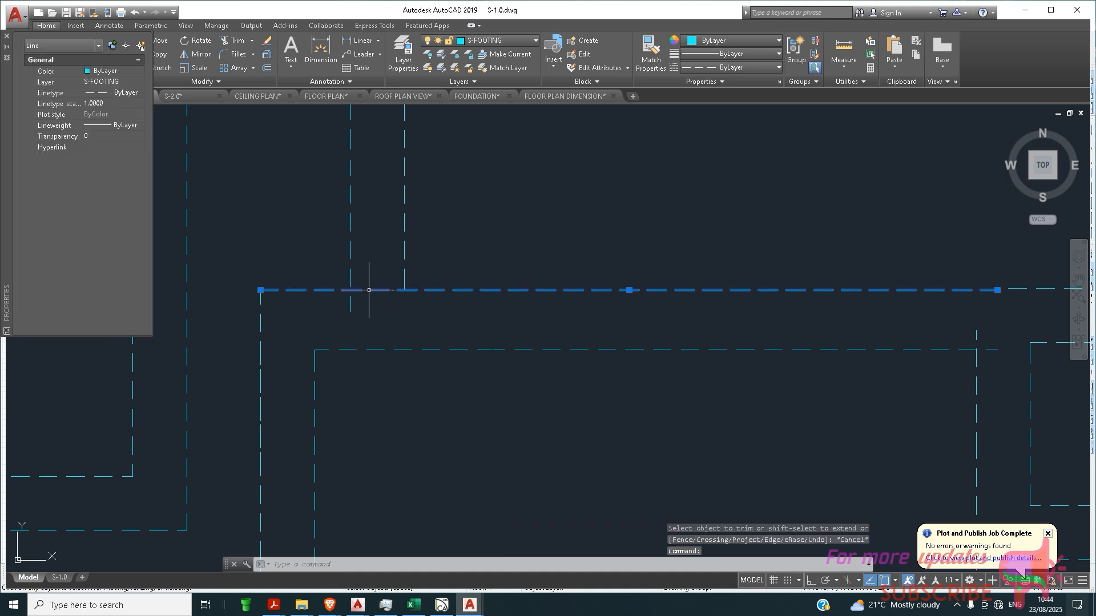
{"action": "left_click", "coordinate": [233, 40]}
{"action": "left_click", "coordinate": [367, 300]}
{"action": "left_click", "coordinate": [331, 307]}
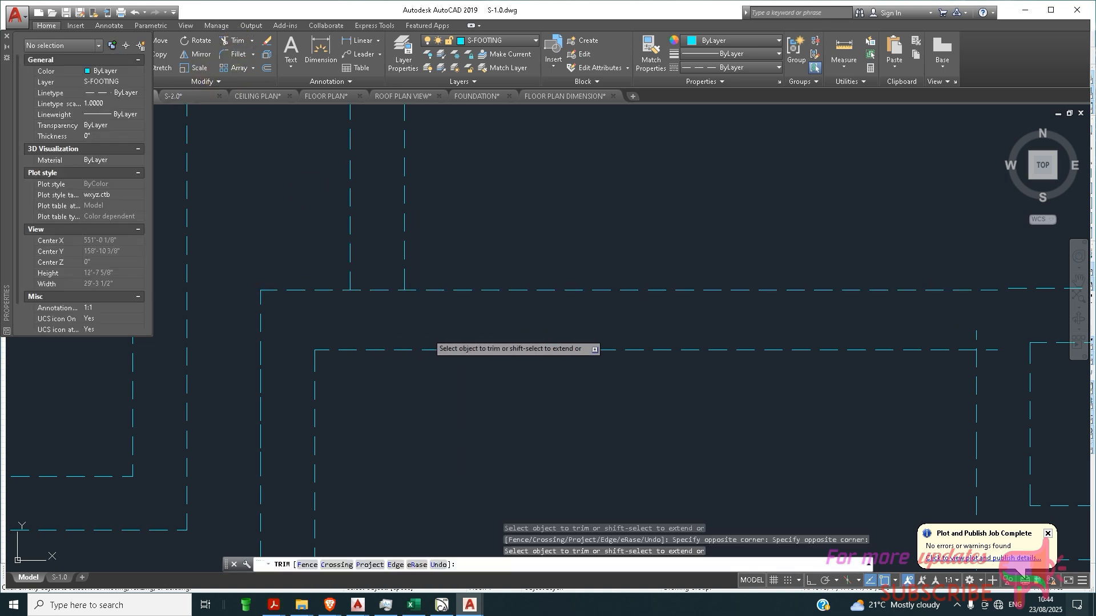
{"action": "key", "text": "Escape"}
Trim out the horizontal footing segment between the two parallel vertical lines above the central room, using those verticals as cutting edges.
{"action": "scroll", "coordinate": [524, 308], "scroll_direction": "down", "scroll_amount": 2}
{"action": "left_click", "coordinate": [502, 267]}
{"action": "left_click", "coordinate": [391, 256]}
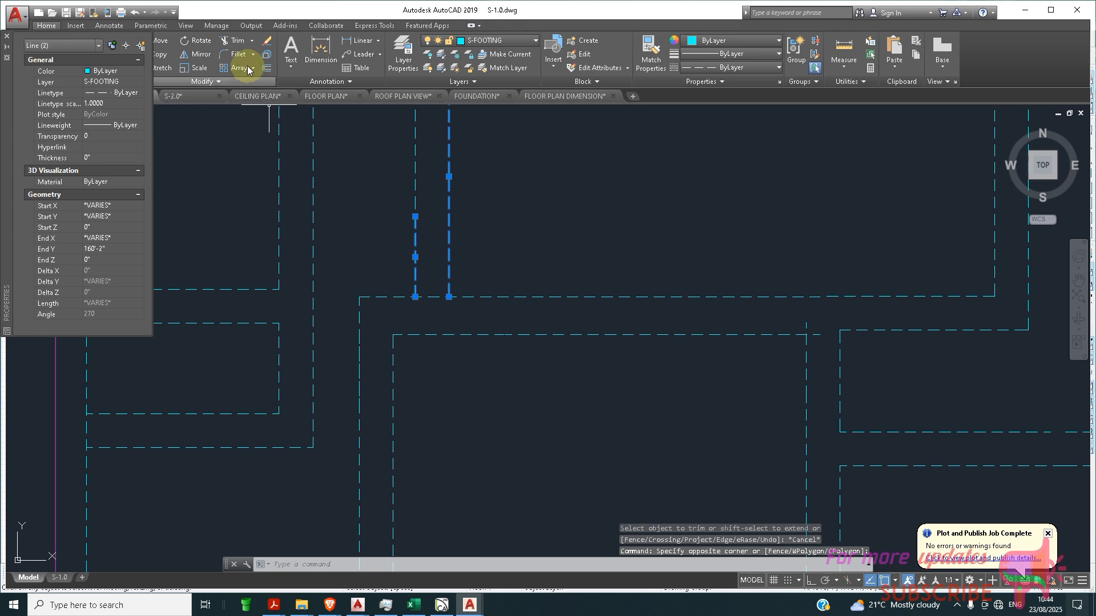
{"action": "left_click", "coordinate": [237, 41]}
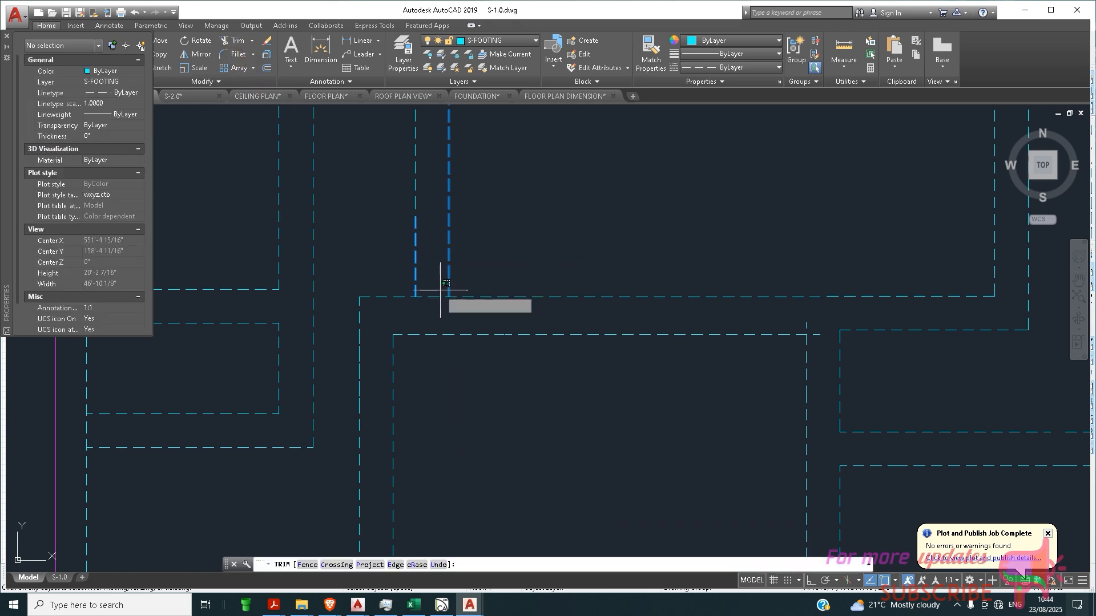
{"action": "left_click", "coordinate": [425, 316]}
{"action": "key", "text": "Escape"}
Fillet the central room's top and right footing lines to clean up their overshooting upper right corner.
{"action": "scroll", "coordinate": [575, 277], "scroll_direction": "down", "scroll_amount": 4}
{"action": "scroll", "coordinate": [548, 303], "scroll_direction": "up", "scroll_amount": 5}
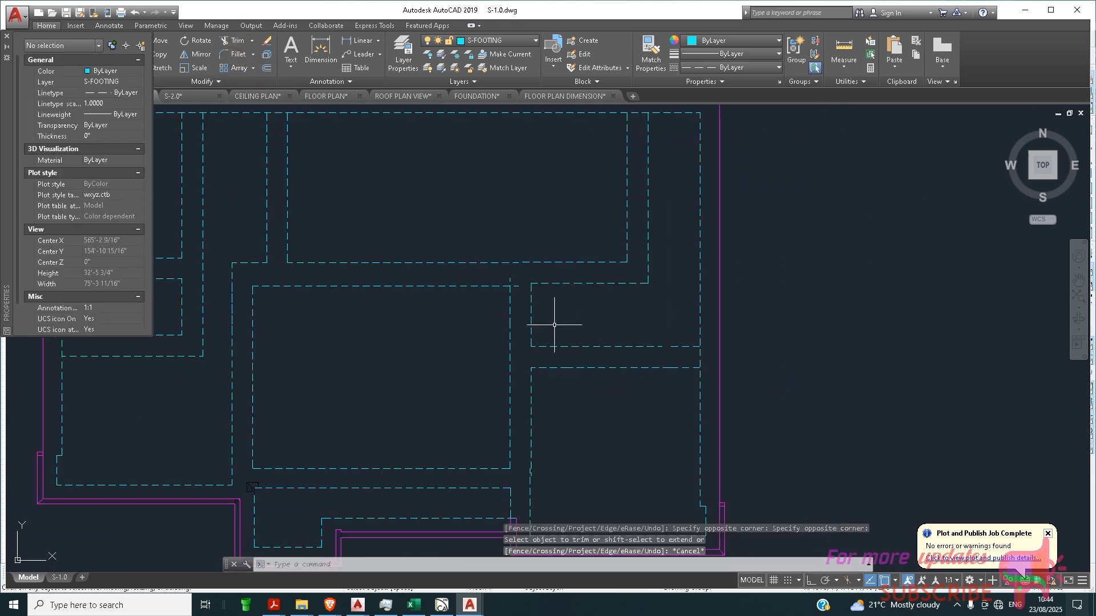
{"action": "left_click", "coordinate": [238, 54]}
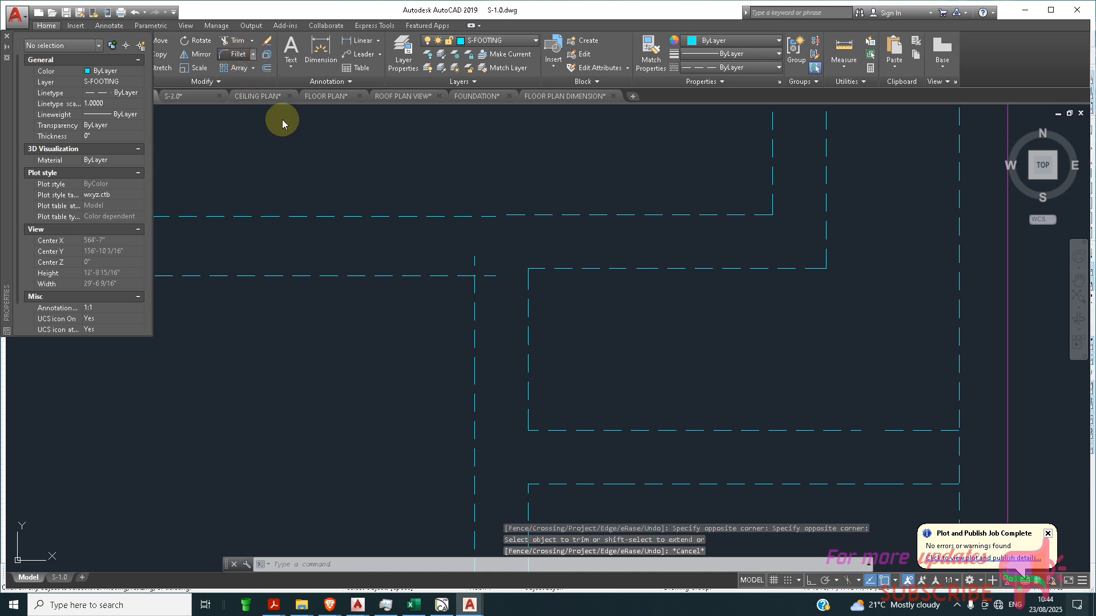
{"action": "left_click", "coordinate": [474, 280]}
{"action": "left_click", "coordinate": [451, 275]}
{"action": "scroll", "coordinate": [522, 342], "scroll_direction": "down", "scroll_amount": 8}
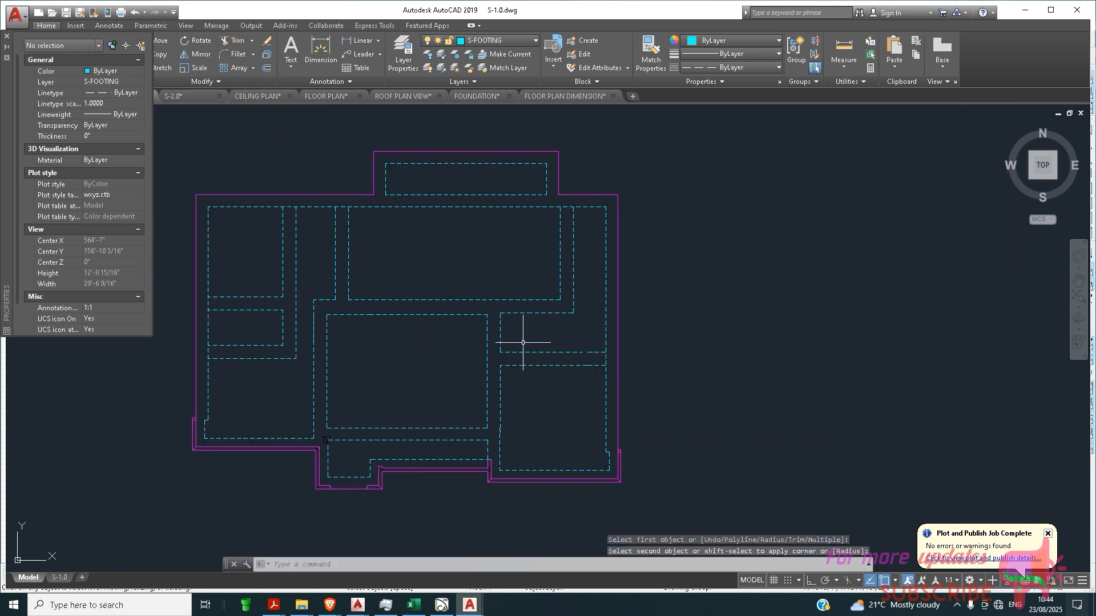
{"action": "scroll", "coordinate": [496, 402], "scroll_direction": "up", "scroll_amount": 2}
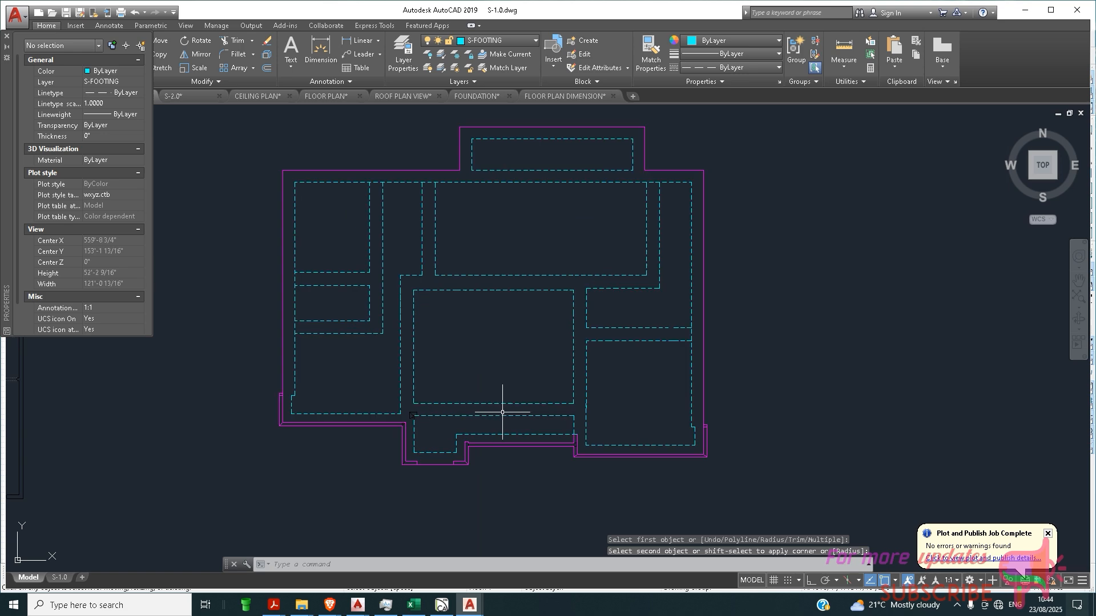
{"action": "scroll", "coordinate": [571, 402], "scroll_direction": "down", "scroll_amount": 6}
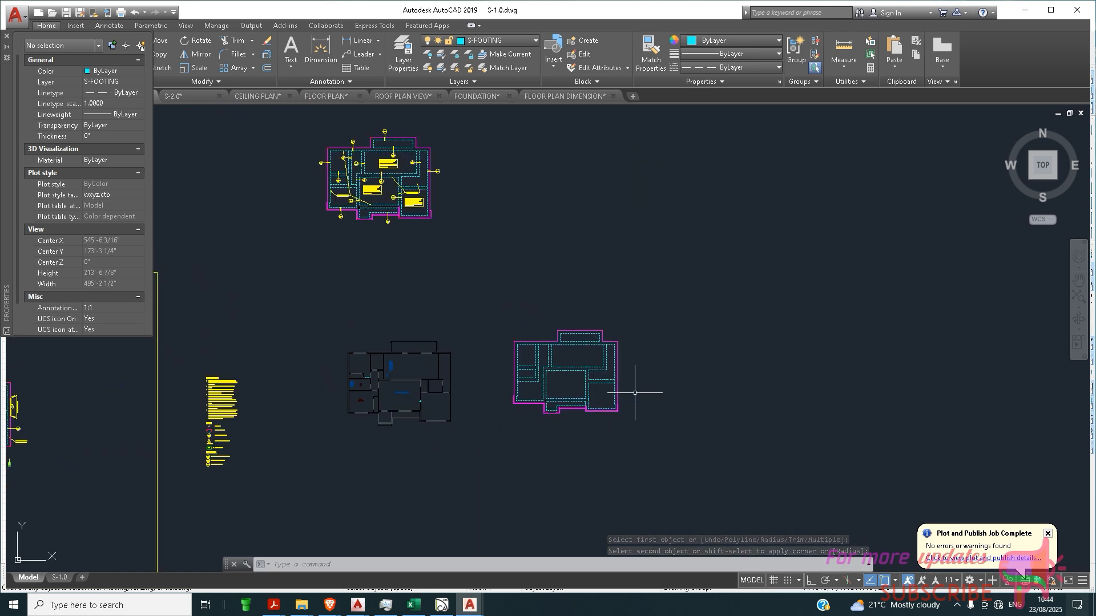
{"action": "scroll", "coordinate": [592, 383], "scroll_direction": "up", "scroll_amount": 6}
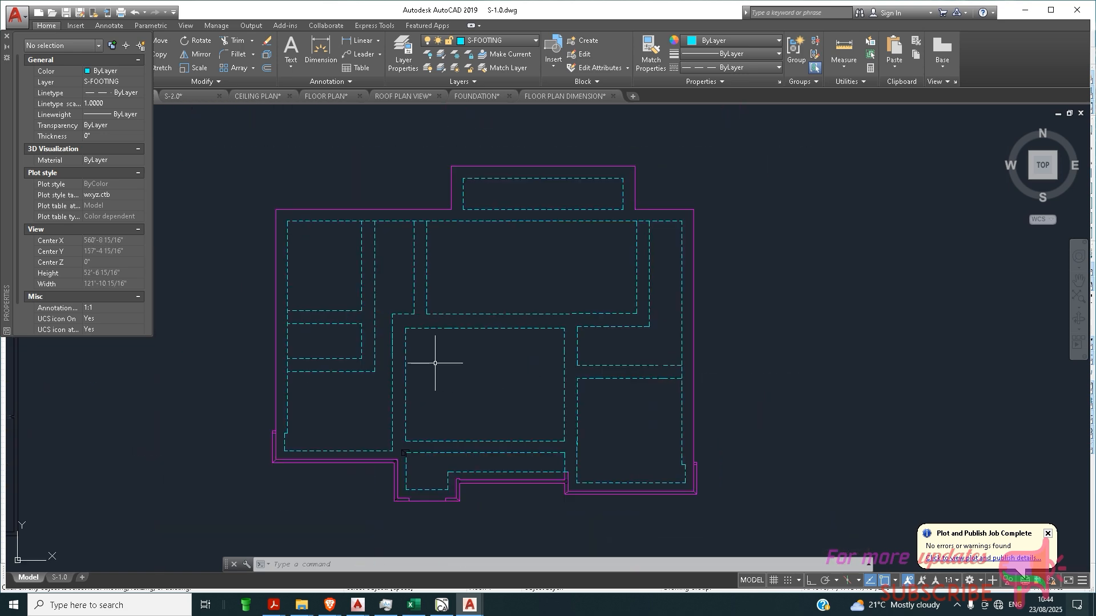